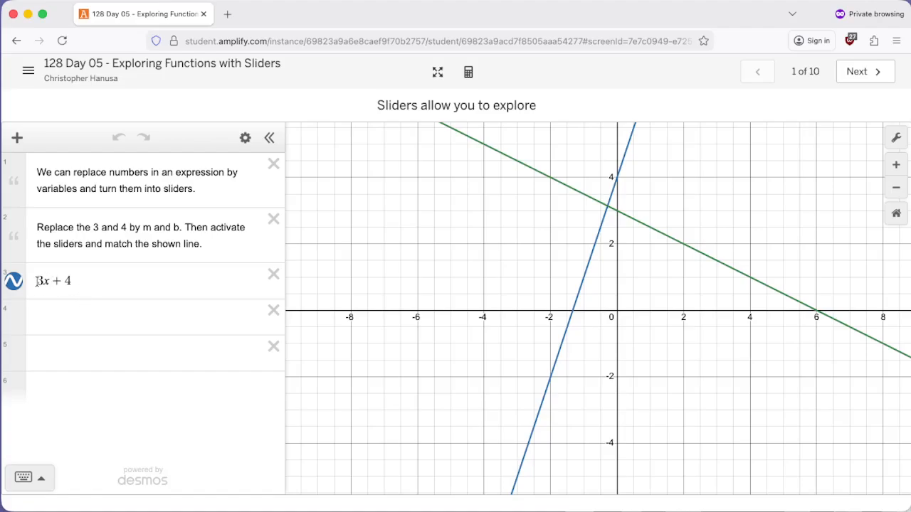
Step: Rewrite the expression 3x + 4 as the equation y = 3x + 4
mouse_move(37, 281)
left_mouse_down()
mouse_move(79, 281)
mouse_move(44, 281)
left_mouse_up()
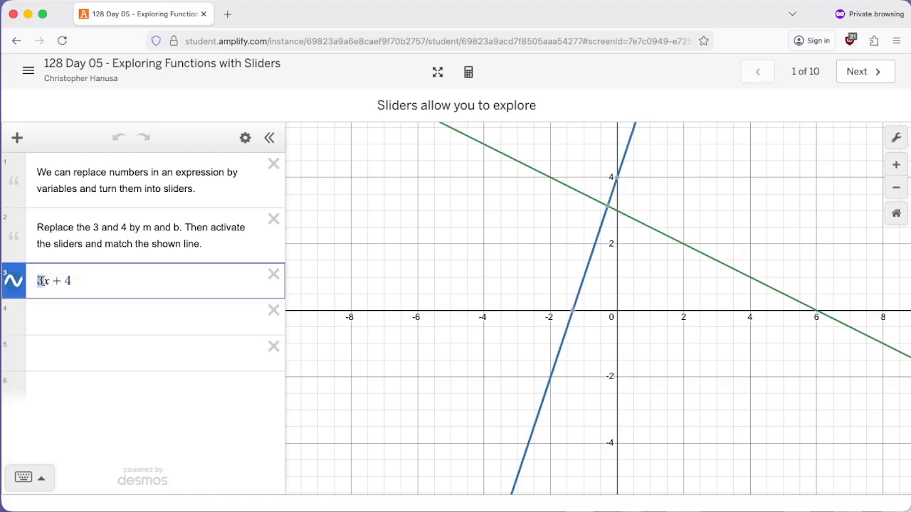
left_click(39, 281)
type("y=")
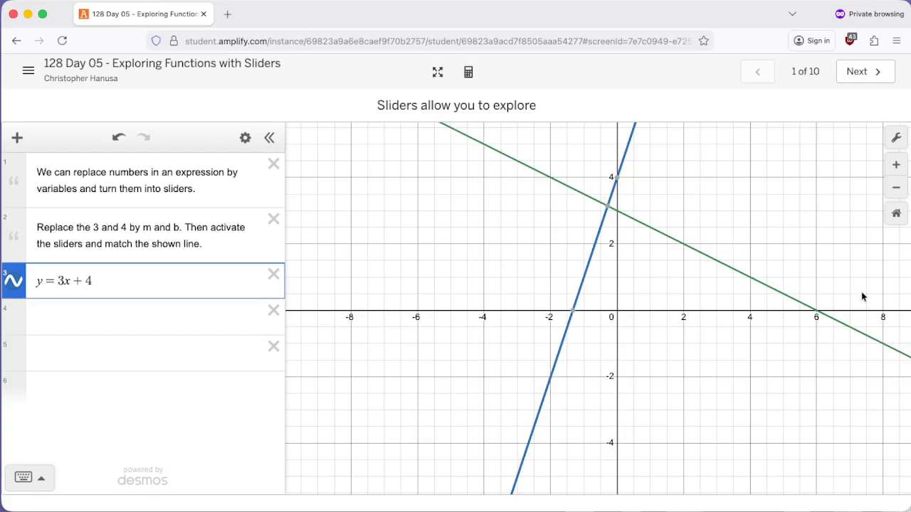
Step: Enter the equation y = mx + b below y = 3x + 4 and add sliders for both m and b
left_click(125, 320)
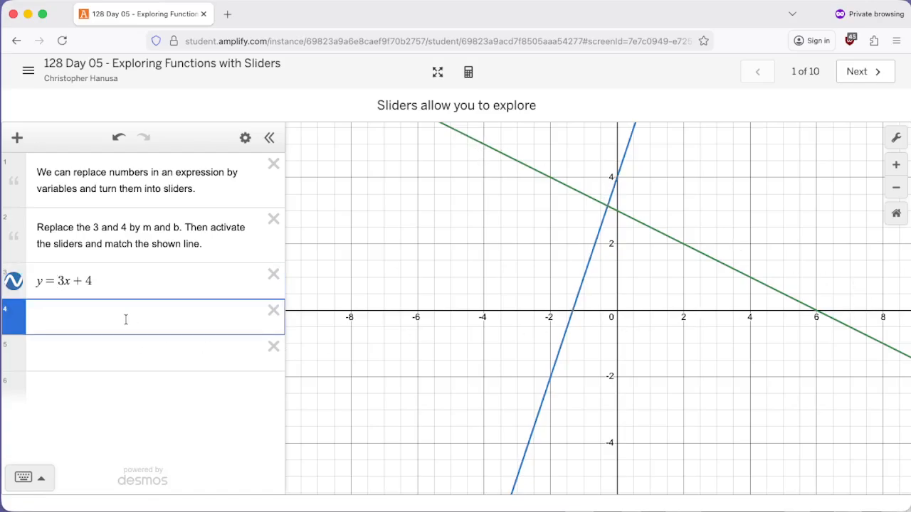
type("y = m")
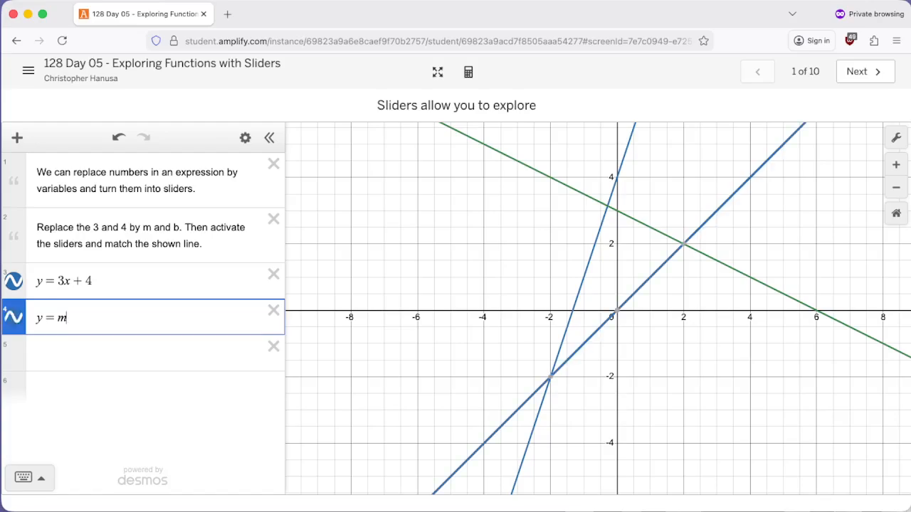
type("x + b")
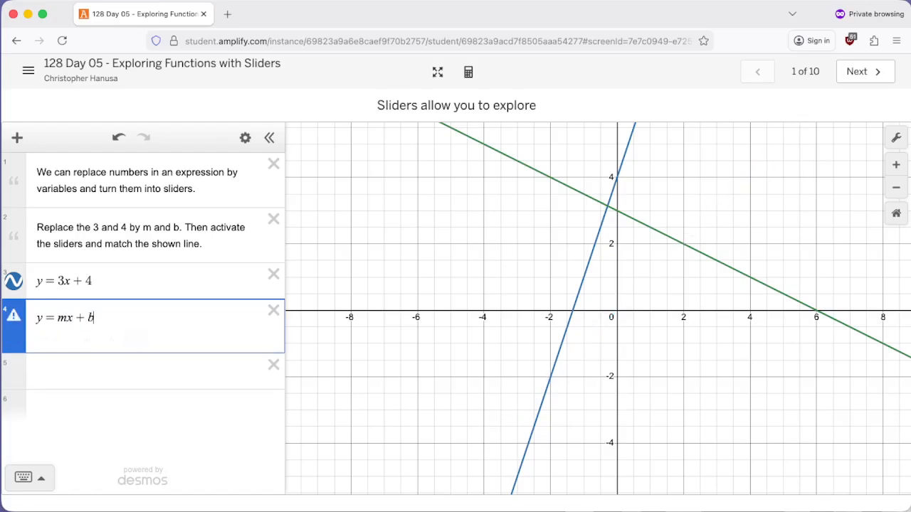
left_click(135, 339)
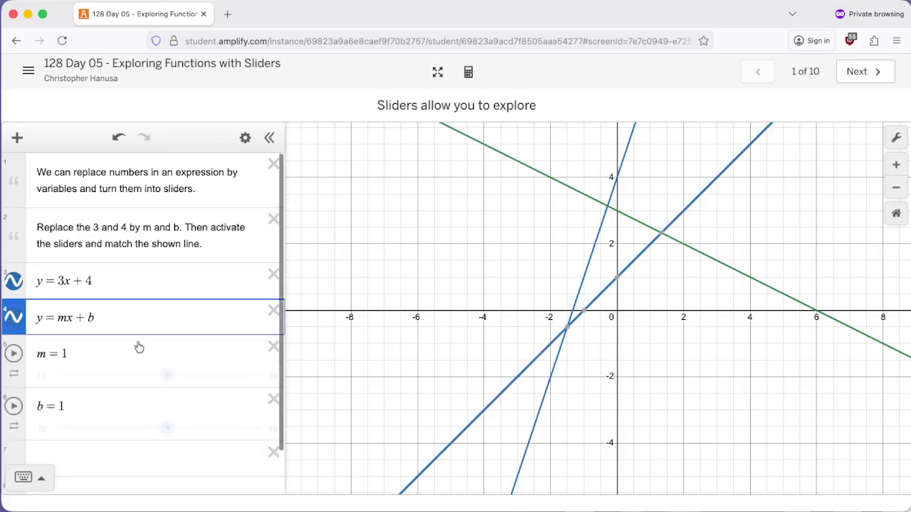
Step: Match the green line by setting the slider m to -0.5 and the slider b to 3
left_click_drag(166, 375, 153, 379)
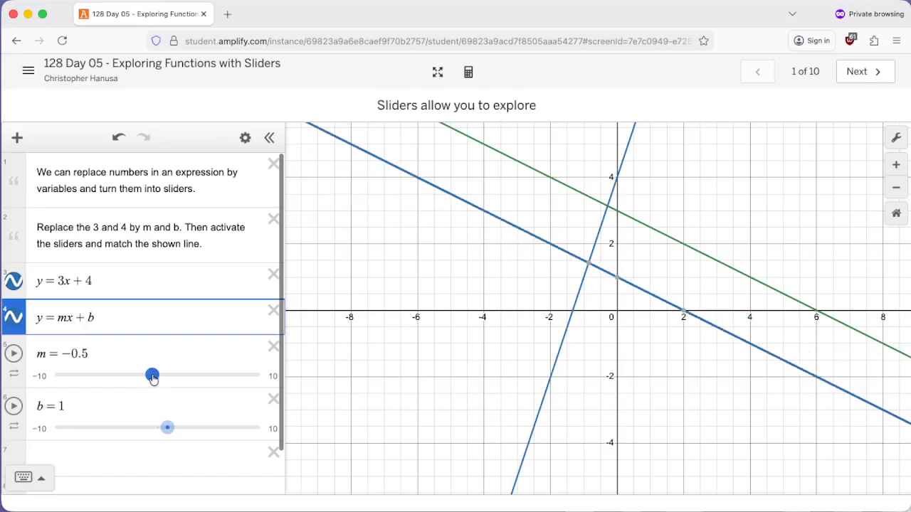
left_click_drag(167, 427, 187, 427)
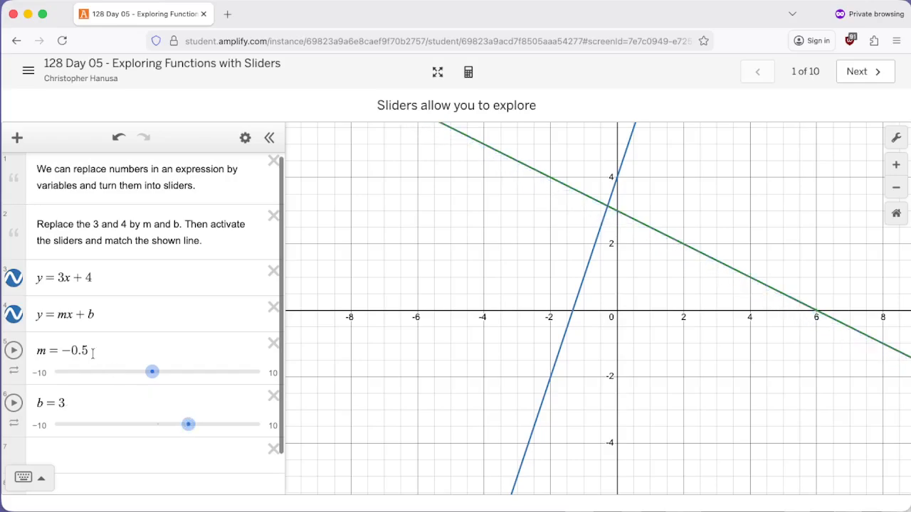
left_click_drag(90, 351, 69, 354)
left_click(72, 403)
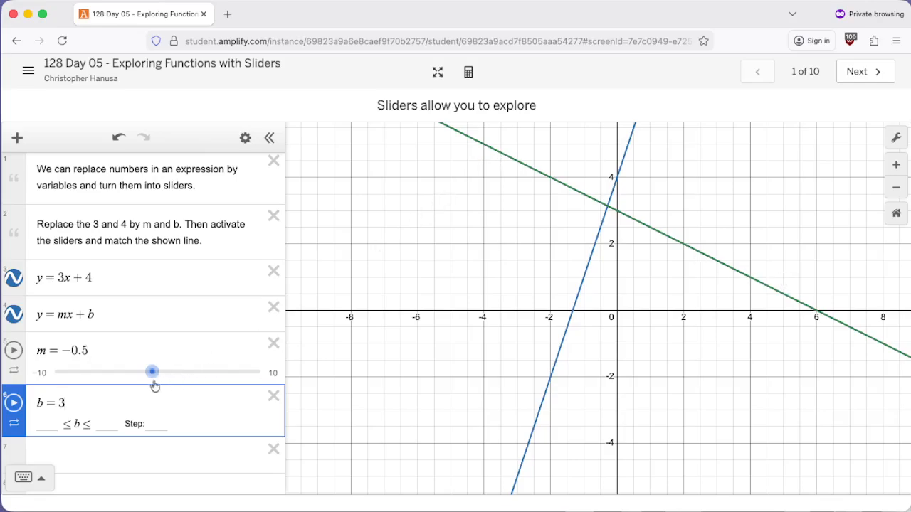
Step: Match the line y = 3x + 4 by setting slider m to 3 and slider b to 4
left_click_drag(150, 377, 188, 375)
left_click_drag(189, 427, 200, 428)
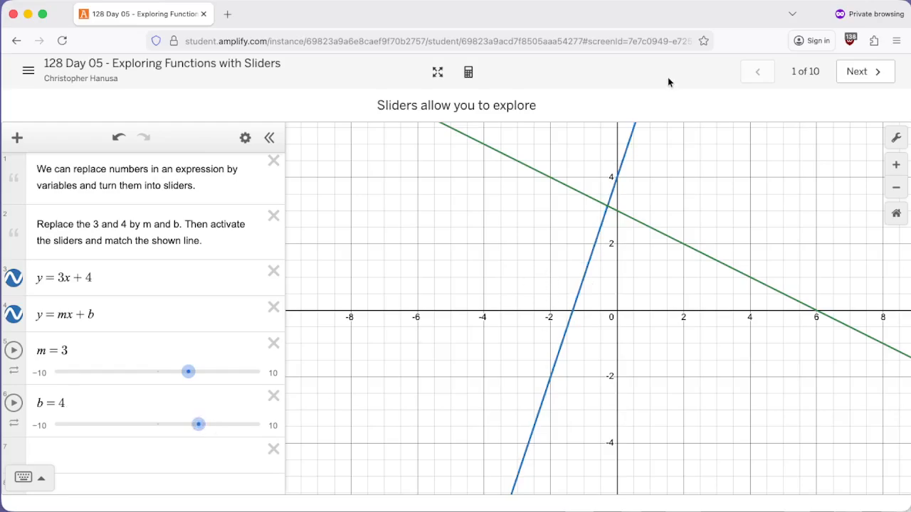
Step: Advance past the reflection question to the activity's third screen, Matching more lines
left_click(856, 74)
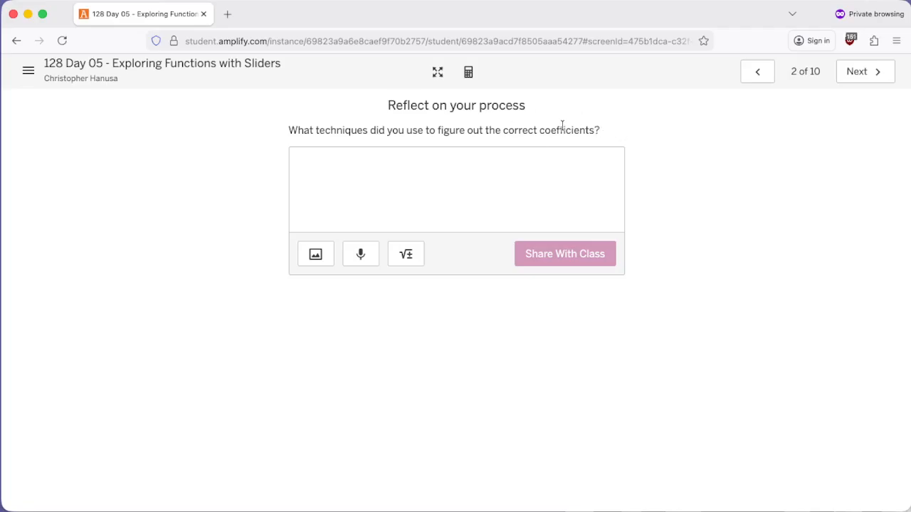
left_click(758, 72)
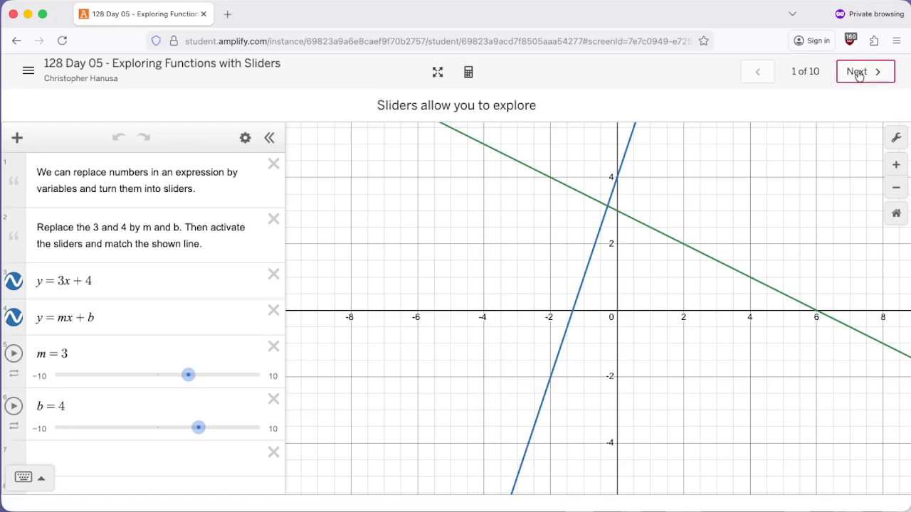
left_click(858, 74)
left_click(856, 74)
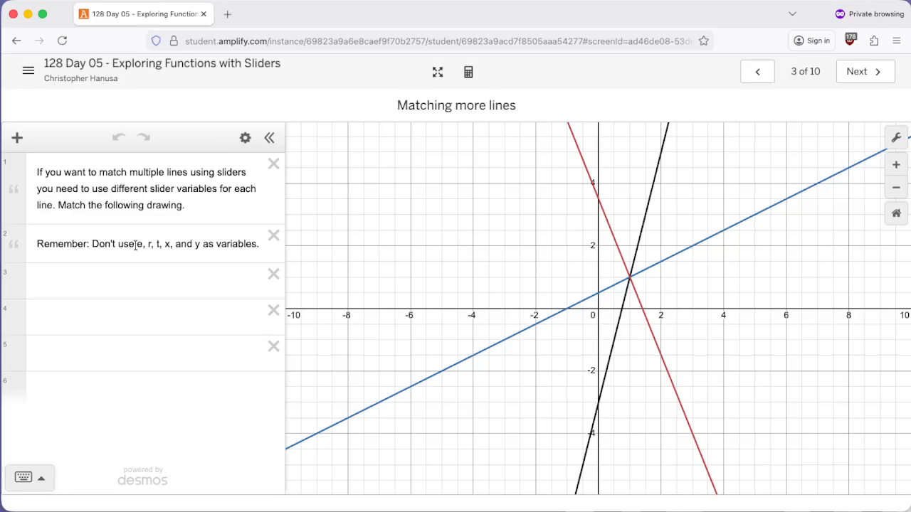
Step: Examine the reminder note about which letters must not be used as slider variables
left_click_drag(137, 244, 203, 244)
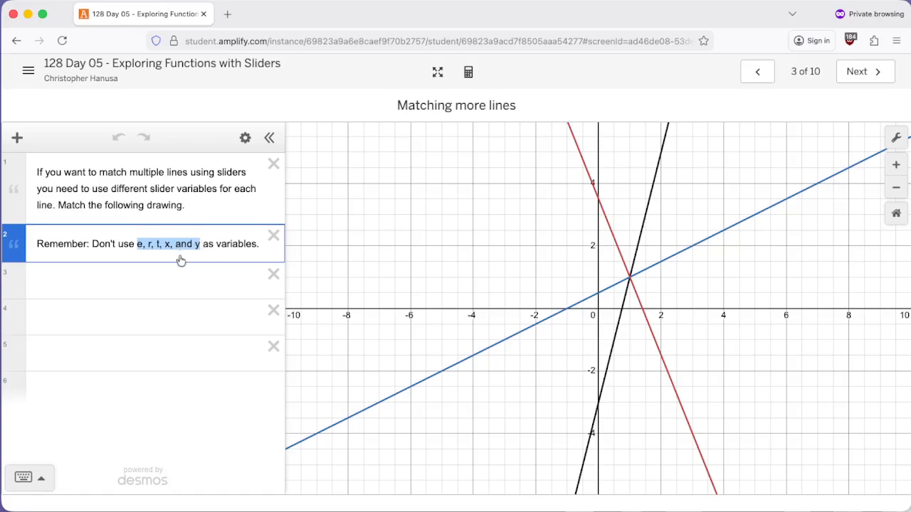
left_click(143, 245)
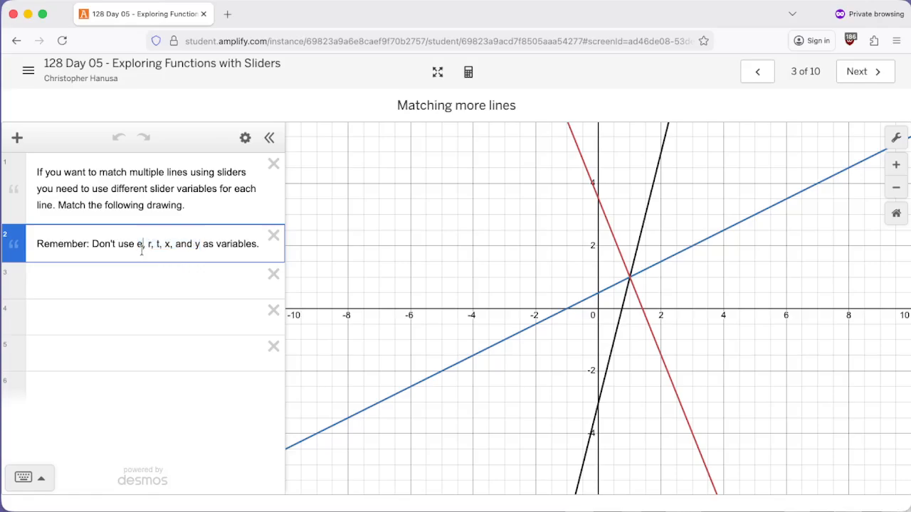
left_click_drag(142, 244, 137, 248)
left_click_drag(152, 244, 147, 245)
left_click_drag(162, 244, 157, 245)
left_click_drag(165, 244, 198, 244)
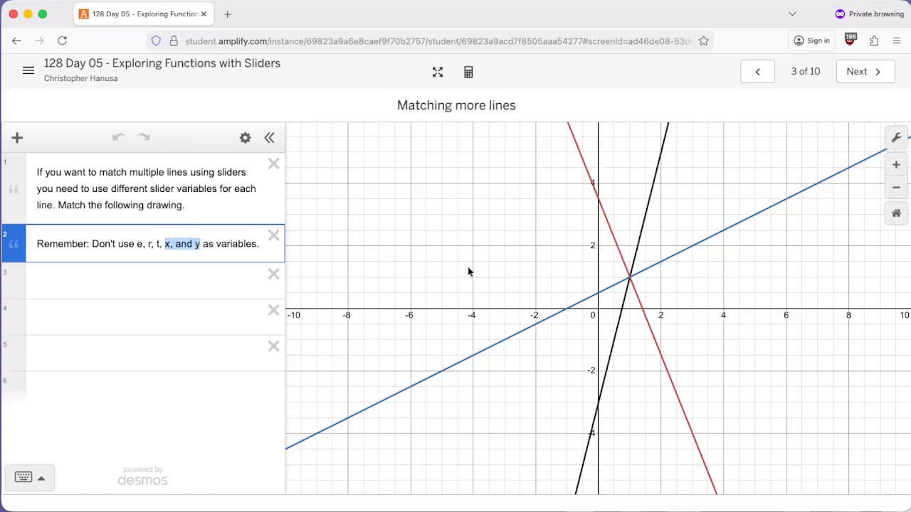
Step: Enter the equation y = mx + b in the first empty expression row
left_click(209, 280)
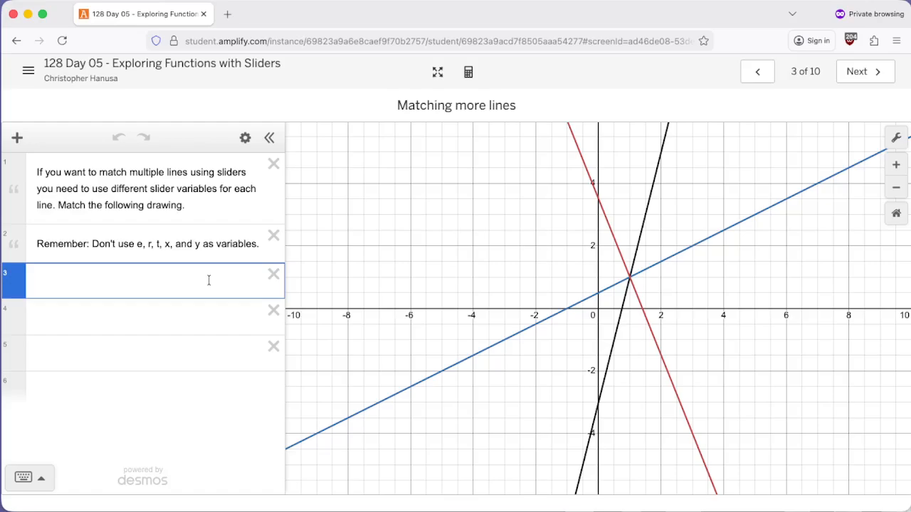
type("y-=")
type("mx")
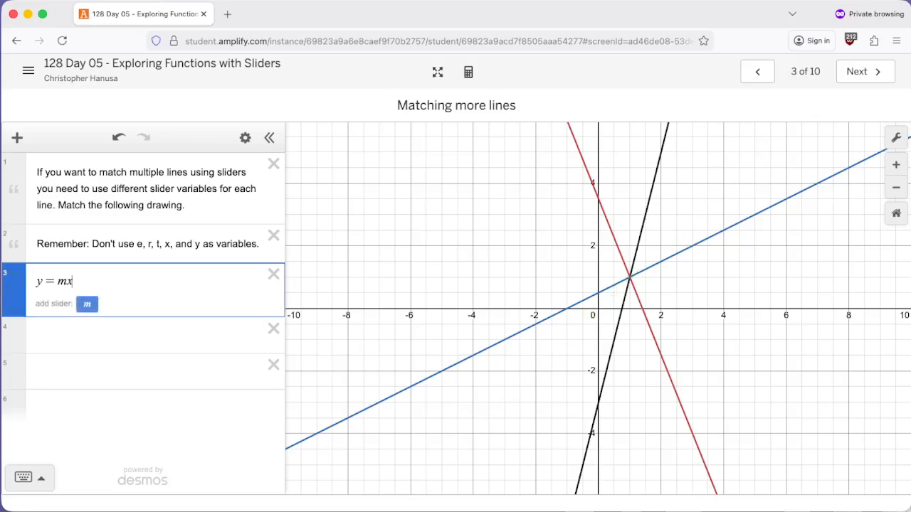
type("+b")
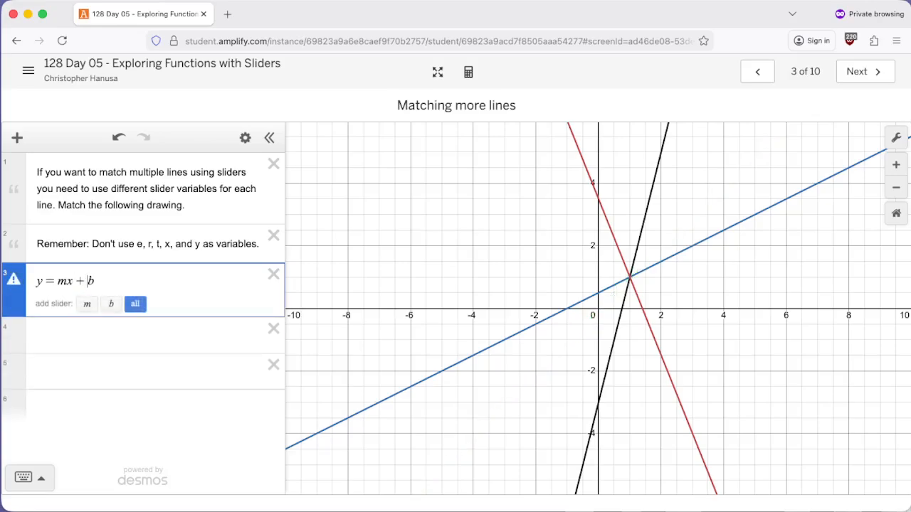
Step: Copy the equation y = mx + b into the next empty expression row
left_click_drag(100, 281, 37, 282)
key("ctrl+c")
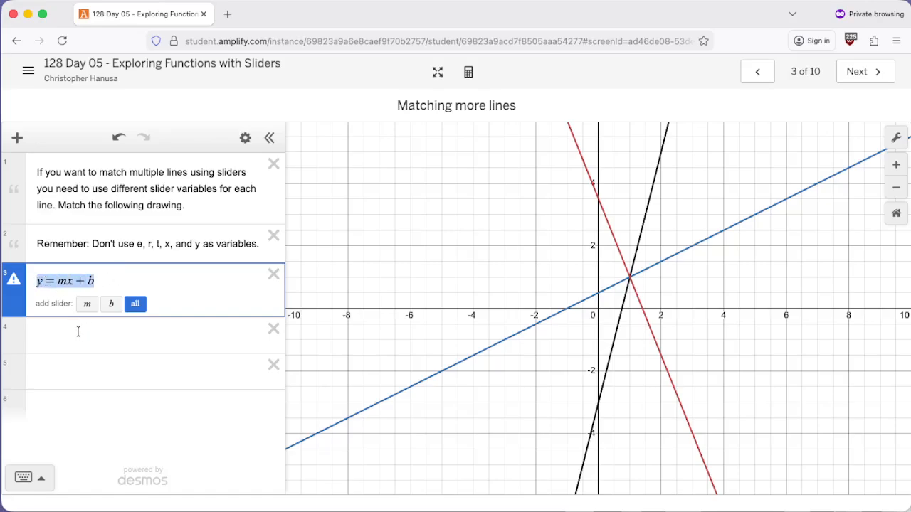
left_click(78, 329)
key("ctrl+v")
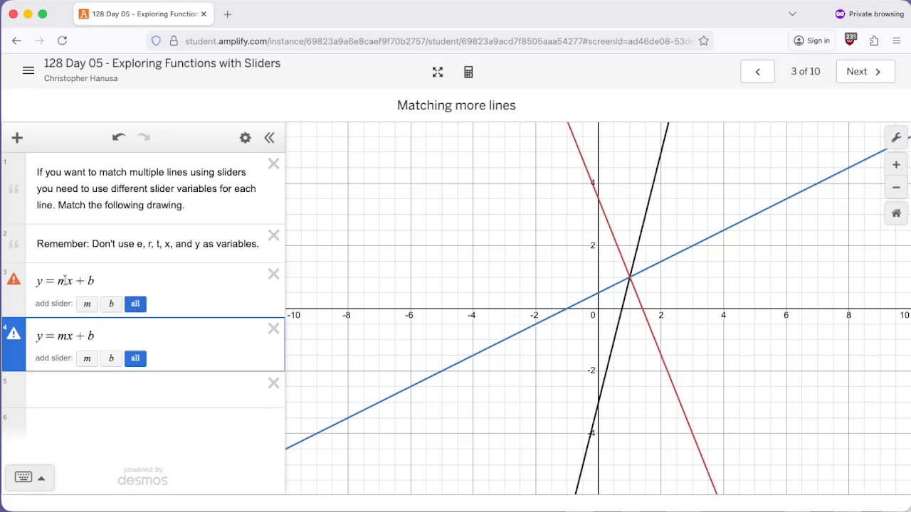
Step: Add the subscript 1 to m and b in the first equation so it reads y = m₁x + b₁
left_click_drag(66, 282, 56, 282)
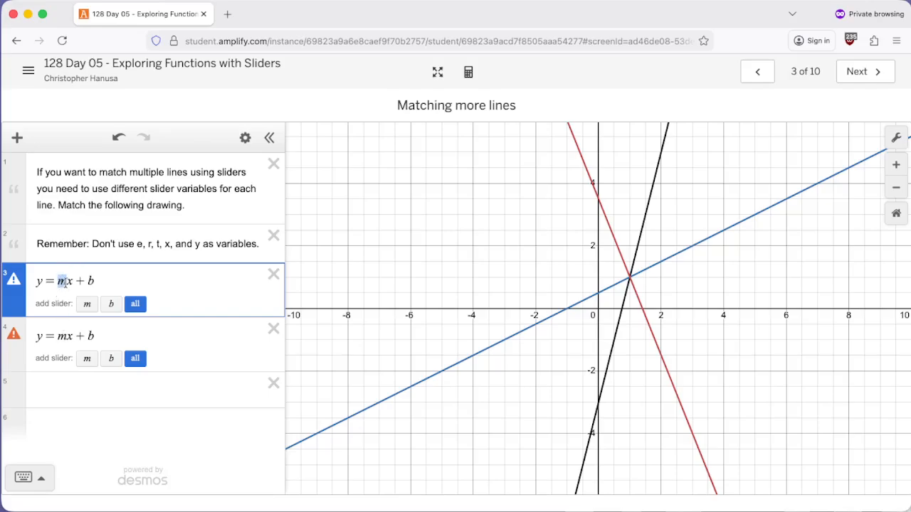
left_click(82, 282)
type("_1")
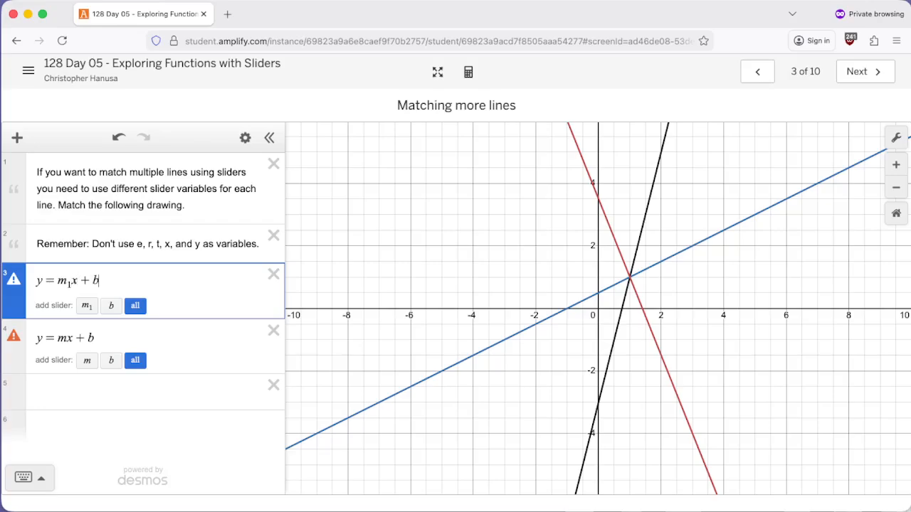
type("_1")
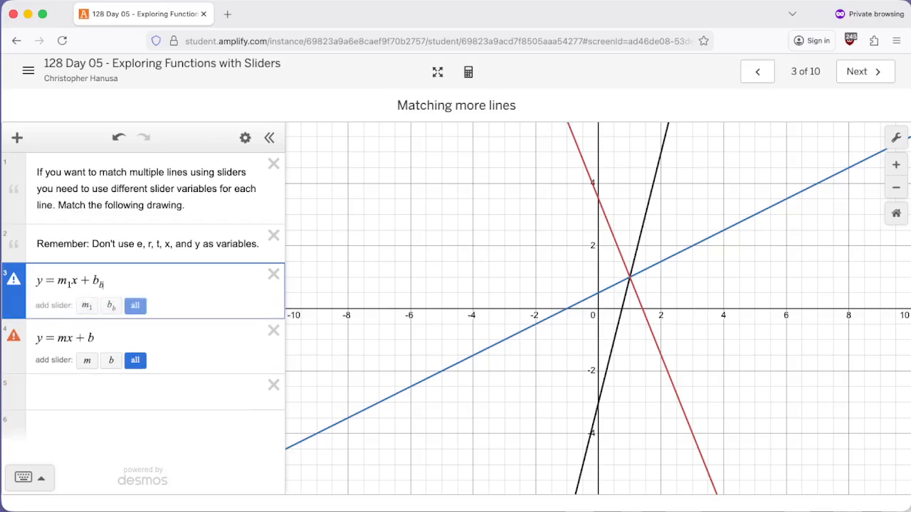
key("BackSpace")
type("2")
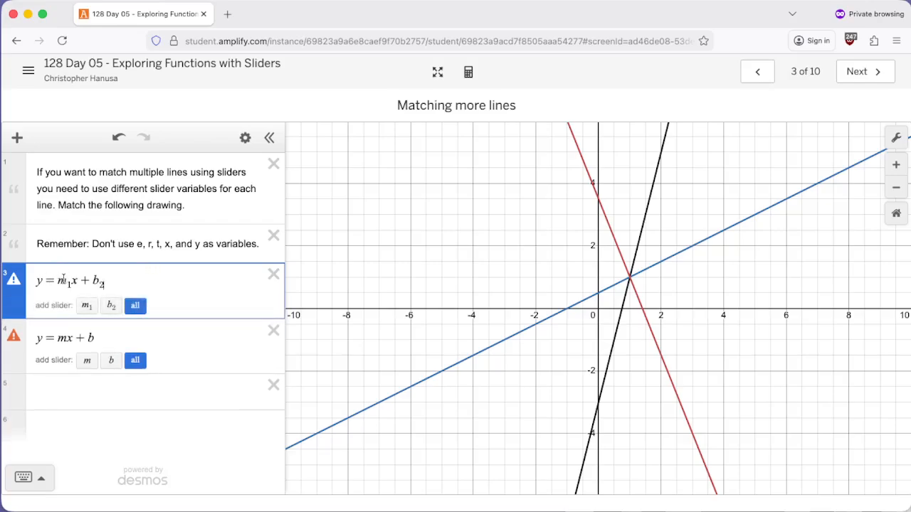
left_click_drag(58, 281, 69, 284)
left_click(72, 284)
left_click(103, 282)
key("BackSpace")
type("1")
Step: Replace the second equation, y = mx + b, with a copy of y = m₁x + b₁
left_click_drag(107, 284, 37, 283)
left_click_drag(104, 337, 35, 340)
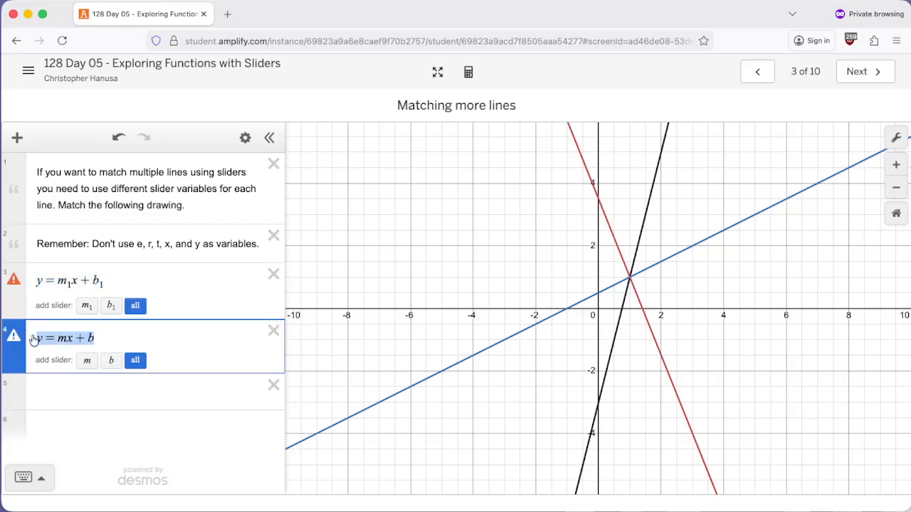
key("ctrl+v")
Step: Change both subscripts in the second equation to 2 so it reads y = m₂x + b₂
key("Left")
key("Left")
key("Left")
key("Left")
key("Left")
key("Left")
key("Left")
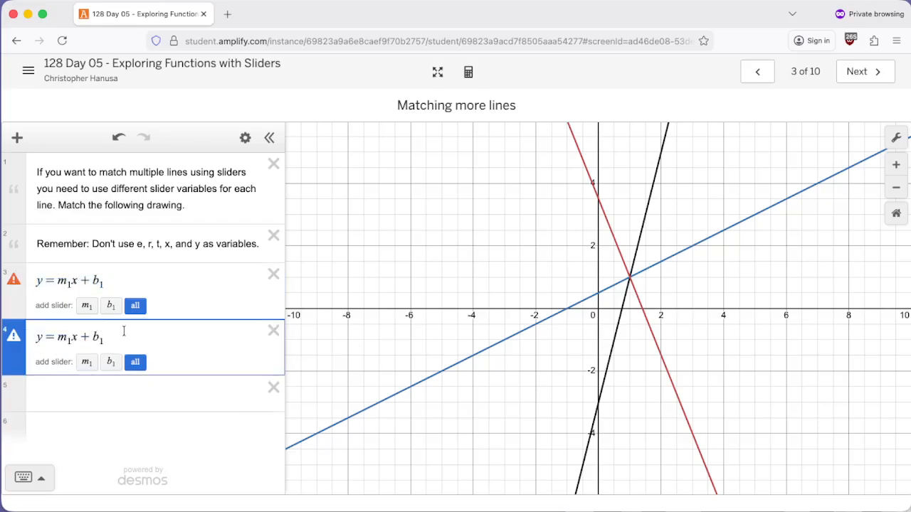
key("BackSpace")
type("2")
key("Right")
key("Right")
key("Right")
type("2")
left_click(91, 387)
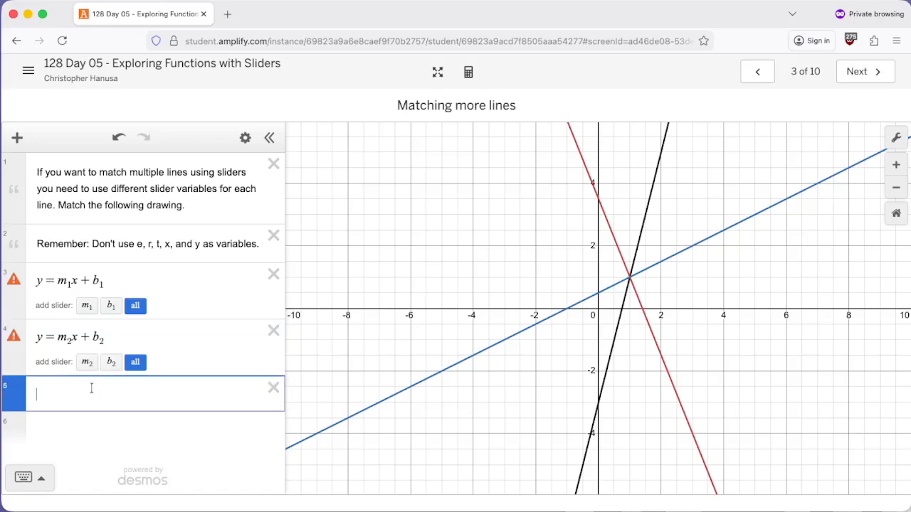
type("7")
key("BackSpace")
type("y")
key("BackSpace")
type("=")
key("BackSpace")
key("BackSpace")
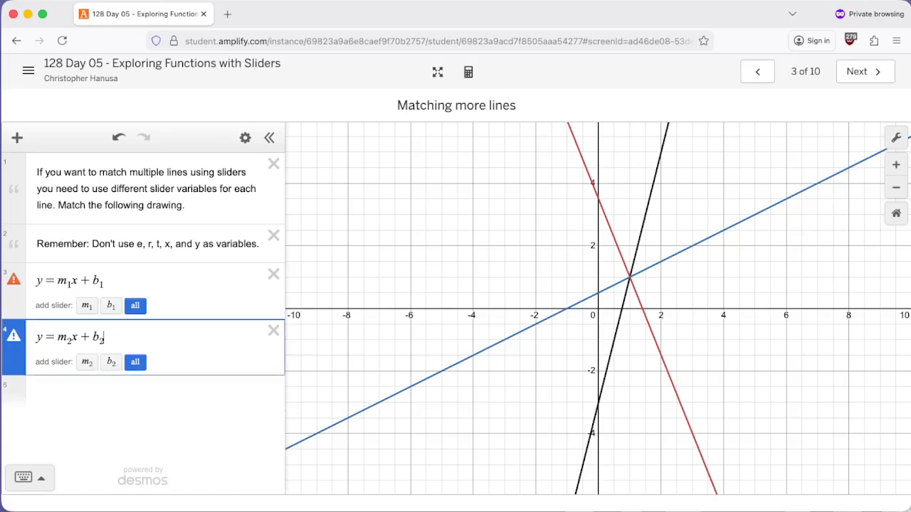
type("=")
key("BackSpace")
key("Tab")
key("Tab")
key("Tab")
key("Tab")
Step: Enter a third equation, y = m₃x + b₃, in the row below y = m₂x + b₂
left_click(31, 390)
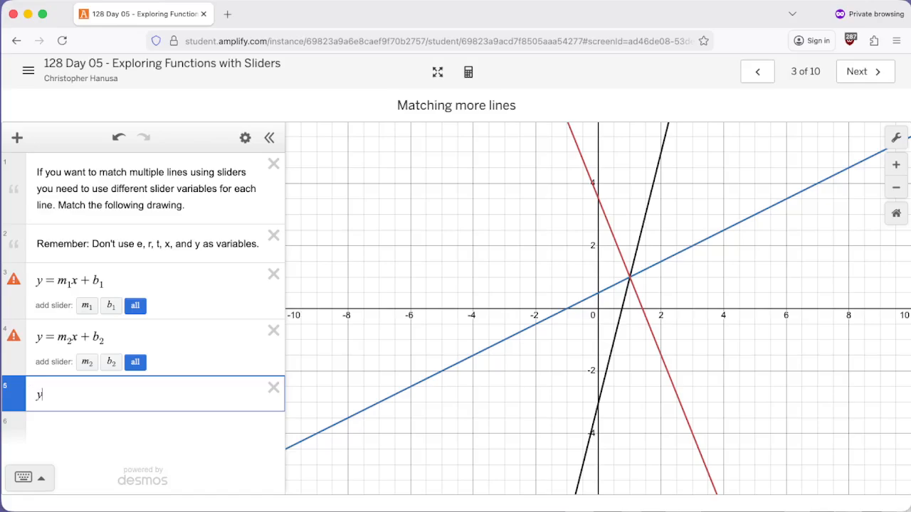
type("m")
type("34")
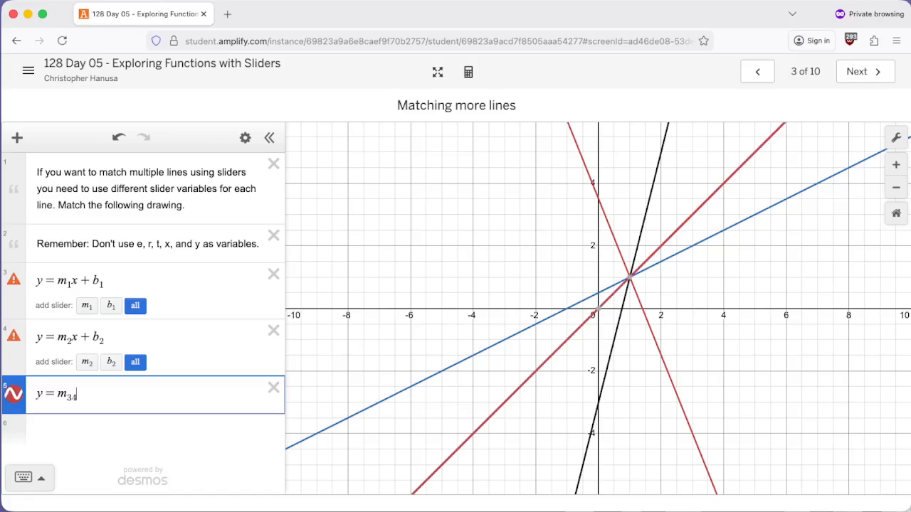
type("x+")
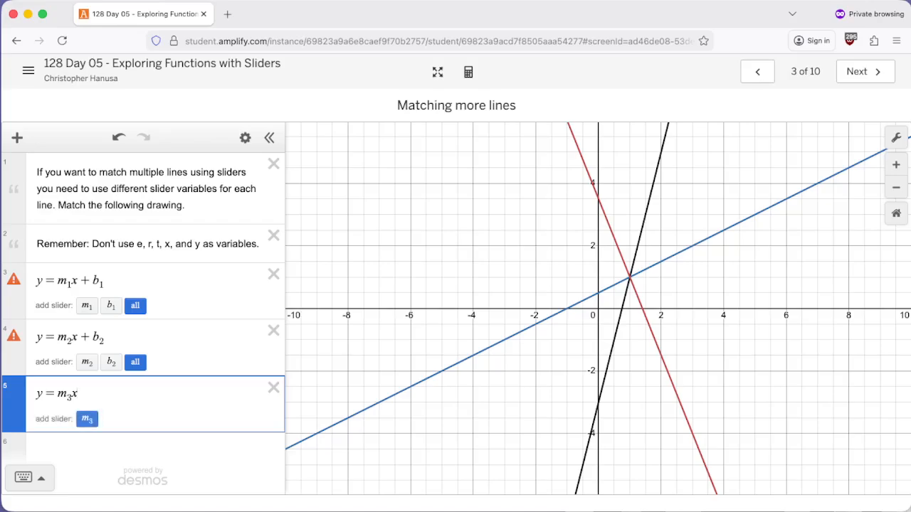
type("b3")
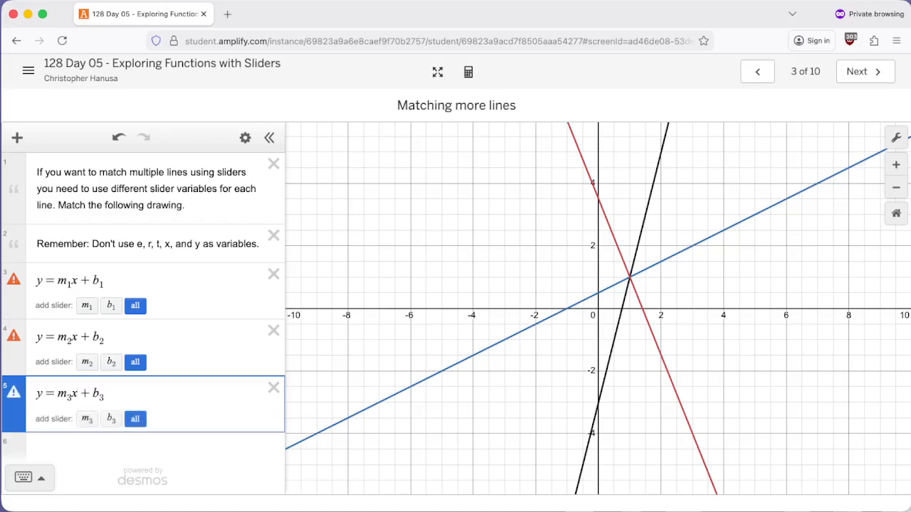
Step: Add sliders for all m and b variables of the three line equations
left_click(134, 305)
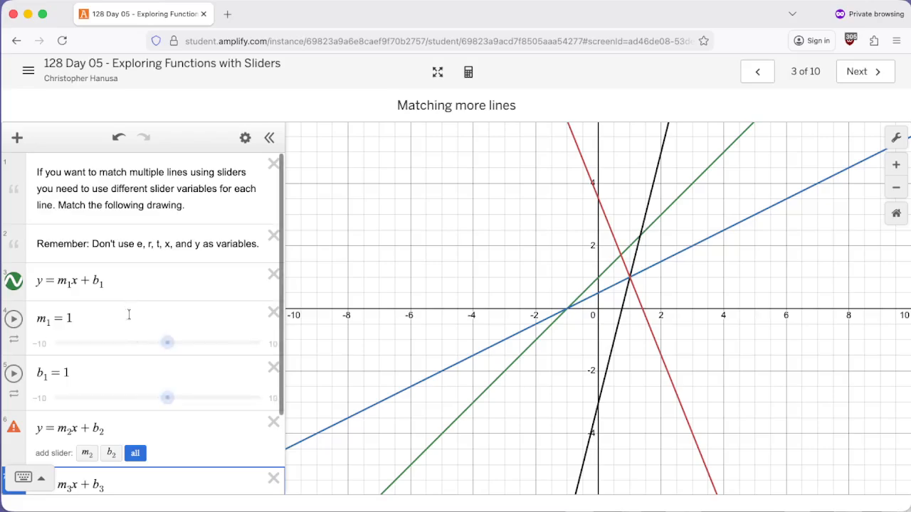
left_click(135, 359)
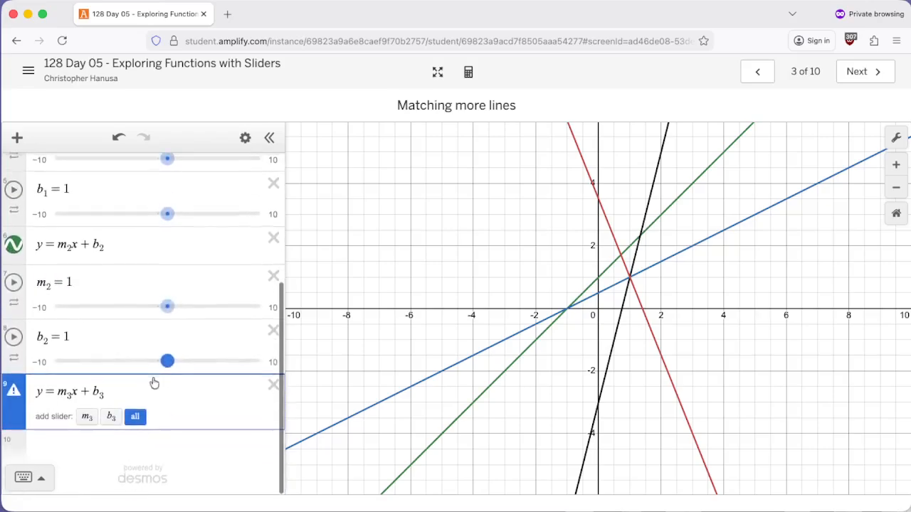
left_click(134, 416)
Step: Colour the line y = m₁x + b₁ blue and the line y = m₂x + b₂ black
scroll(109, 311, "up", 3)
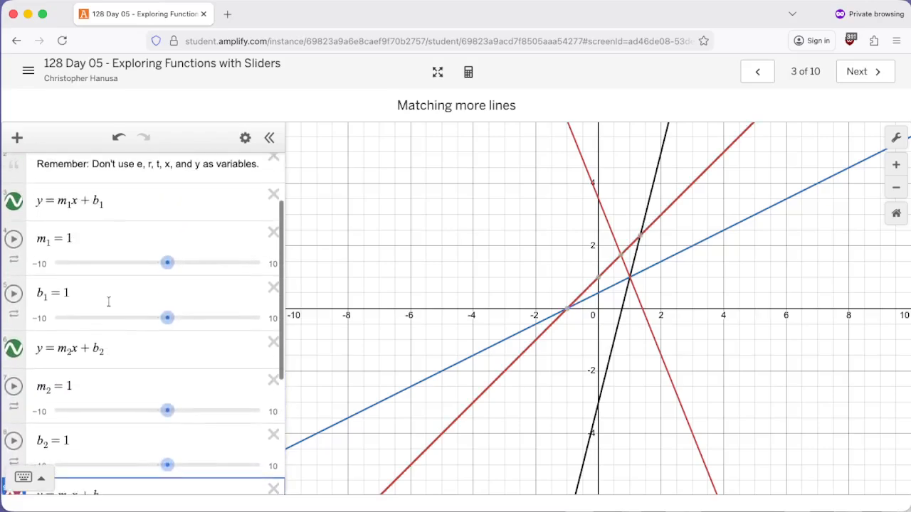
left_click(20, 201)
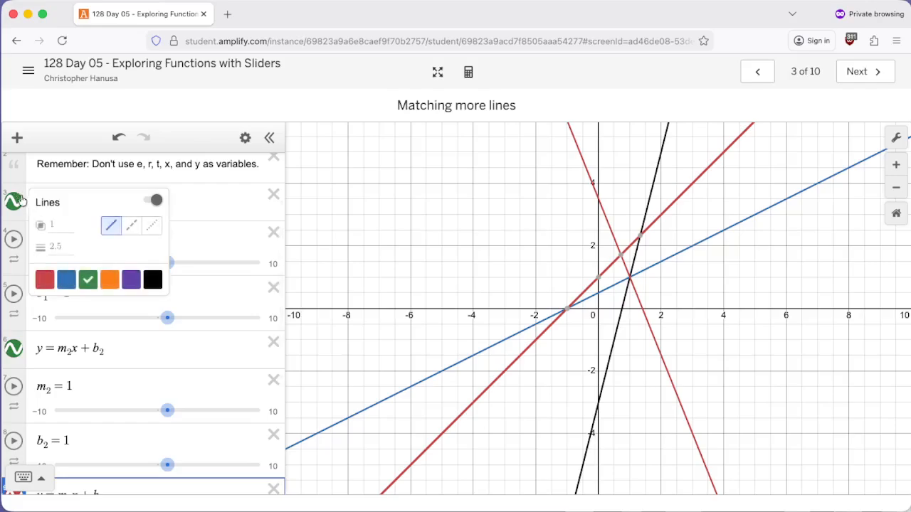
left_click(73, 286)
left_click(21, 348)
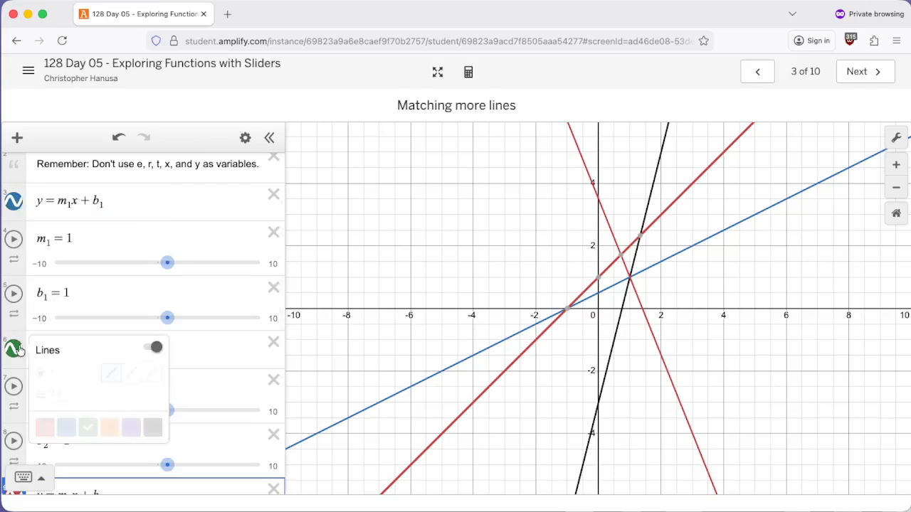
scroll(23, 352, "up", 1)
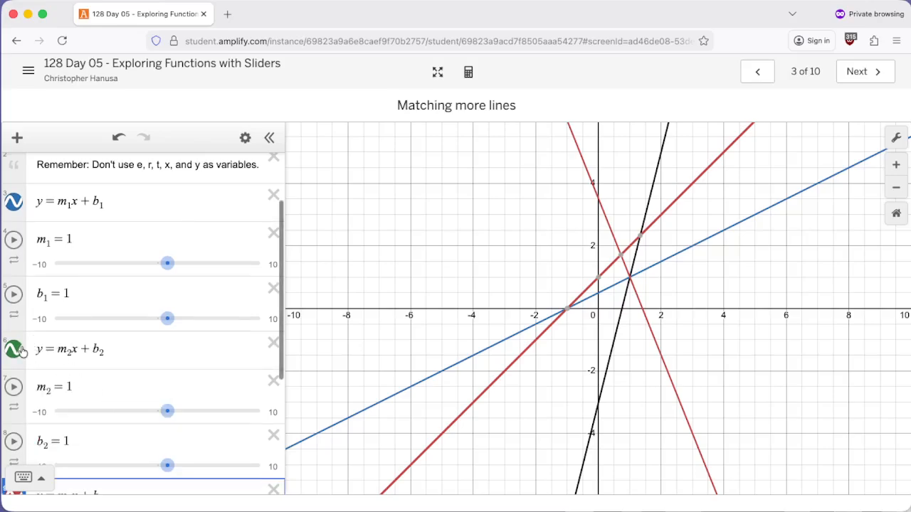
left_click(15, 349)
left_click(153, 428)
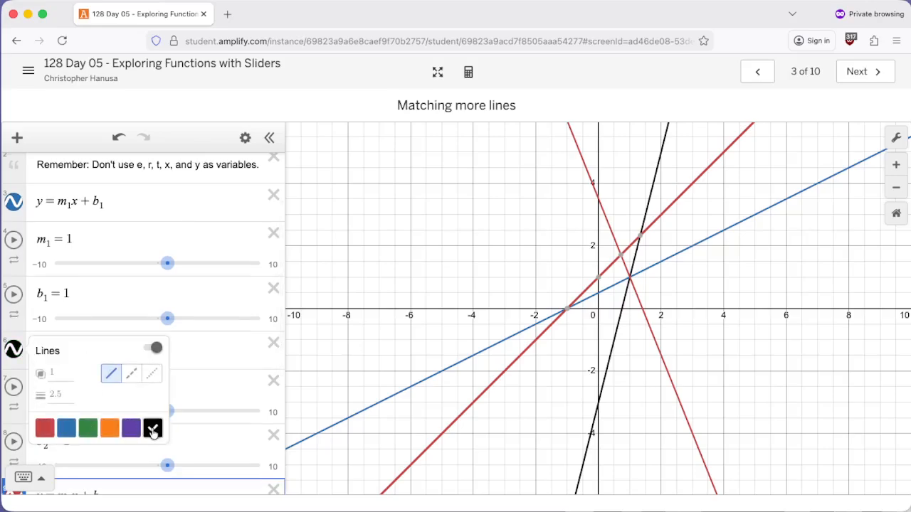
left_click(186, 287)
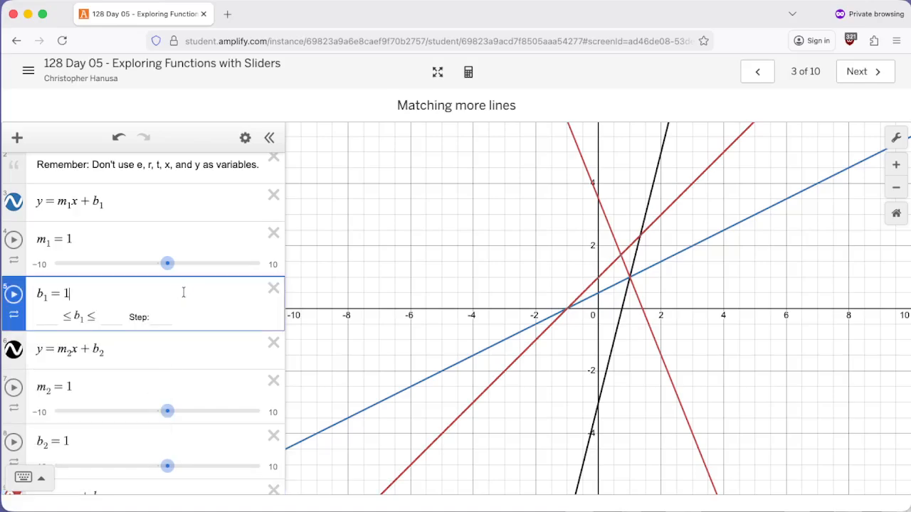
Step: Match the blue line by setting slider m₁ to 0.5 and slider b₁ to 0.5
scroll(204, 360, "down", 3)
scroll(145, 302, "up", 3)
scroll(204, 309, "up", 3)
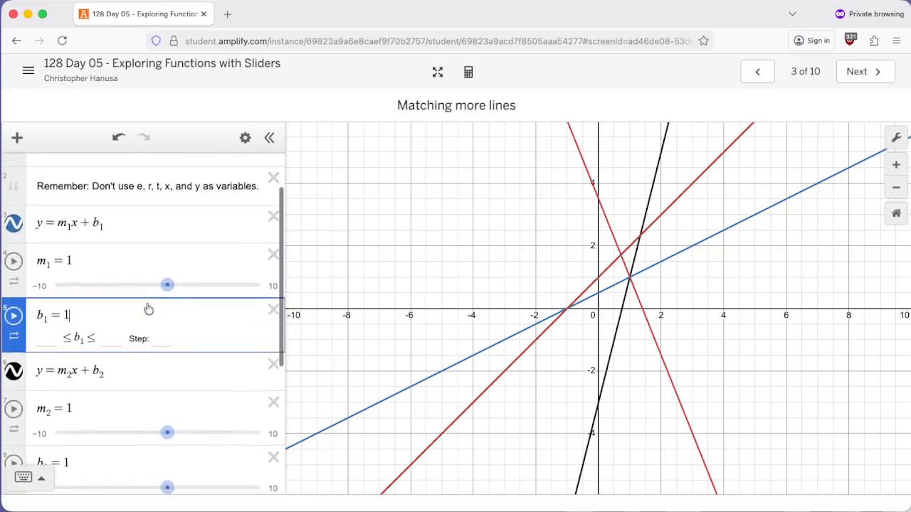
mouse_move(173, 316)
left_mouse_down()
mouse_move(159, 315)
mouse_move(186, 315)
mouse_move(162, 314)
left_mouse_up()
left_click_drag(168, 362, 163, 362)
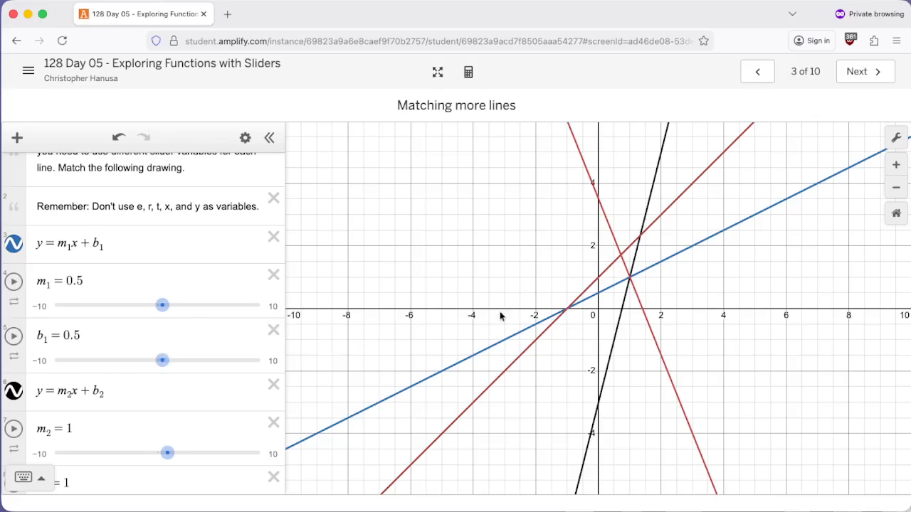
Step: Match the black line by setting slider m₂ to 4 and slider b₂ to −3
scroll(142, 338, "down", 5)
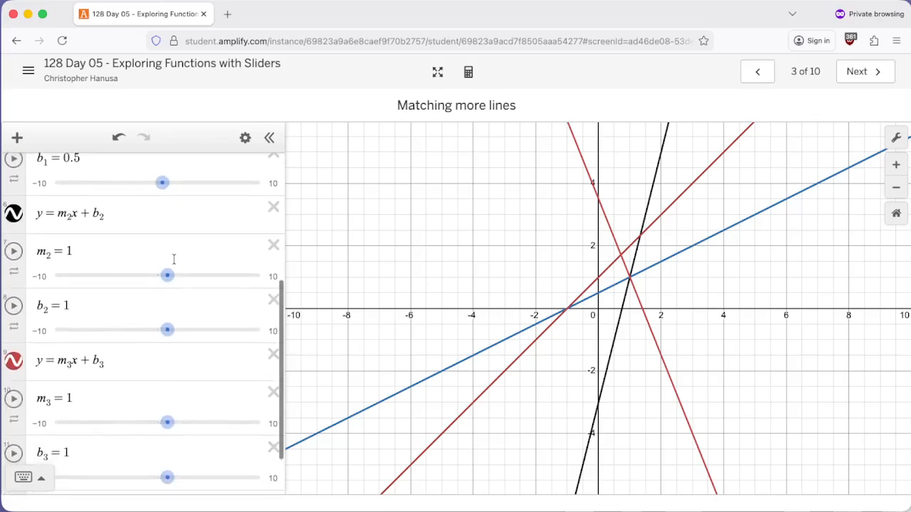
left_click_drag(167, 276, 195, 278)
left_click_drag(166, 328, 131, 330)
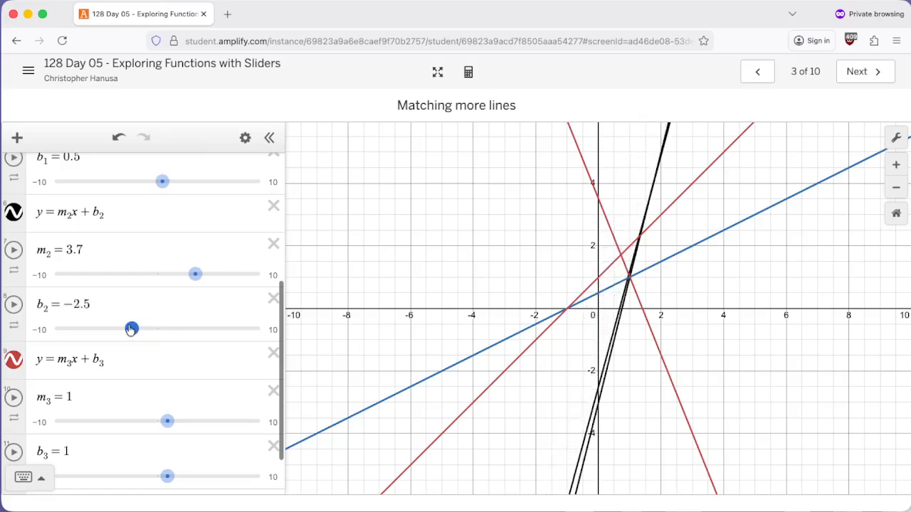
left_click_drag(195, 275, 199, 274)
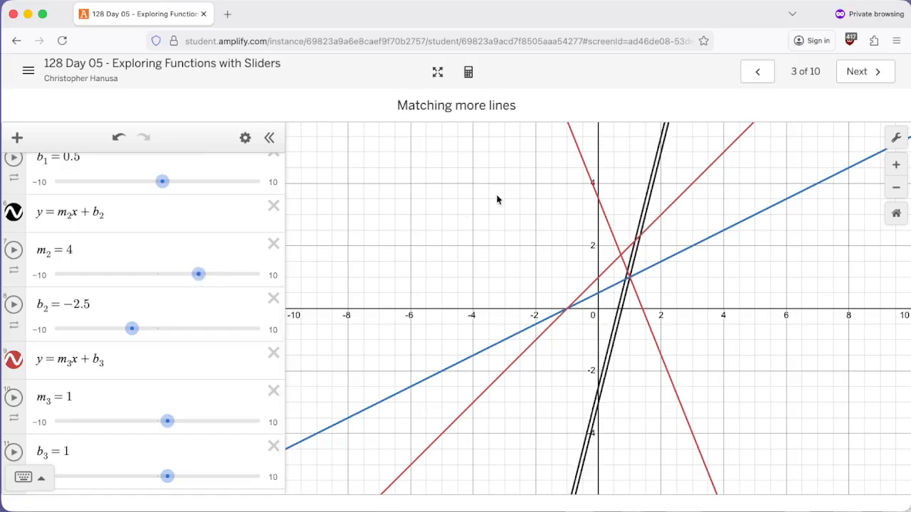
left_click_drag(132, 329, 129, 329)
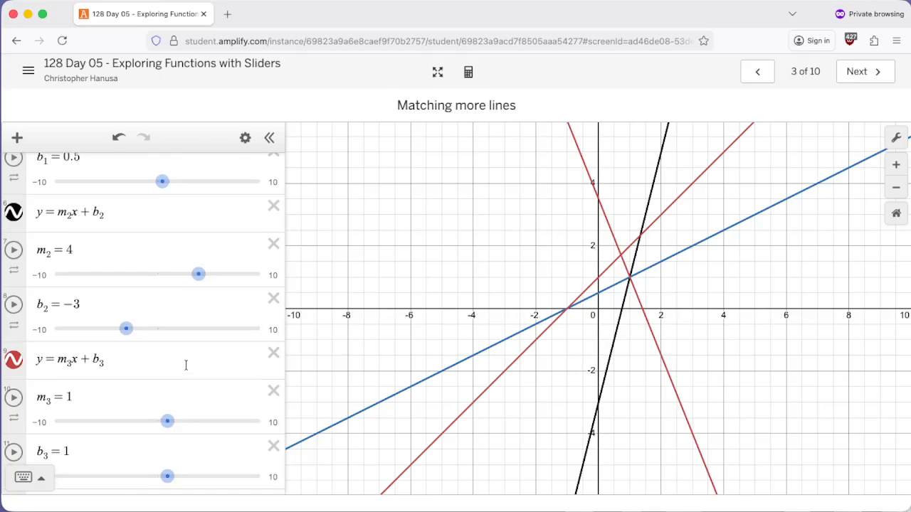
Step: Match the red line by setting slider m₃ to −2.5 and slider b₃ to 3.5
scroll(183, 360, "down", 1)
left_click_drag(166, 364, 129, 365)
left_click_drag(165, 419, 192, 418)
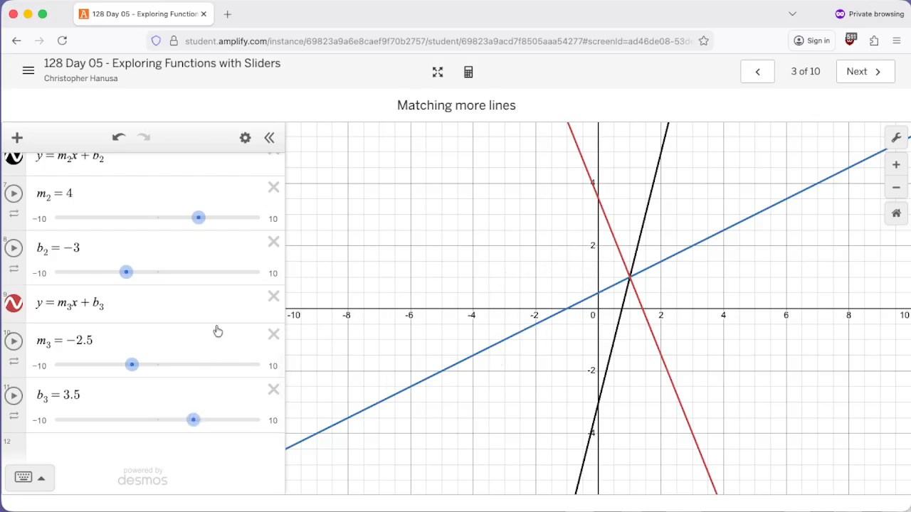
Step: Review the three line equations, highlighting the right-hand side of each one in turn
scroll(217, 331, "up", 5)
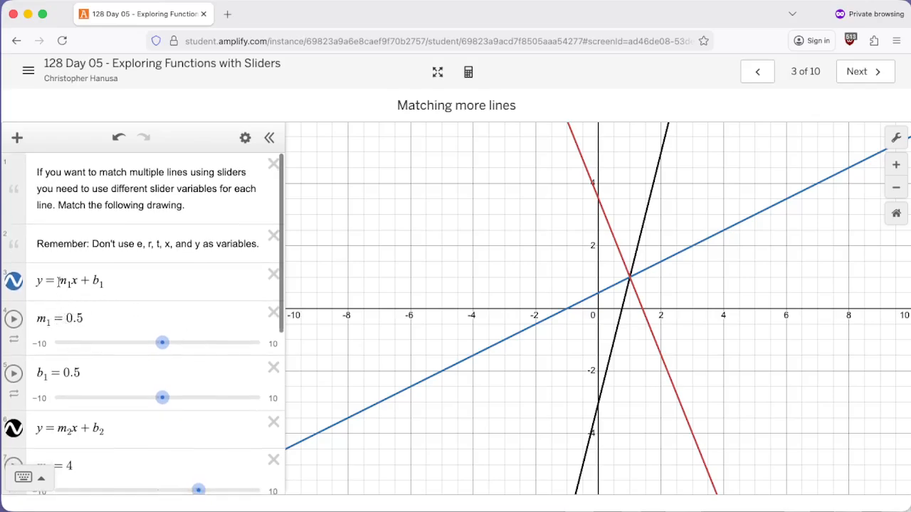
left_click_drag(59, 282, 105, 282)
scroll(98, 351, "down", 3)
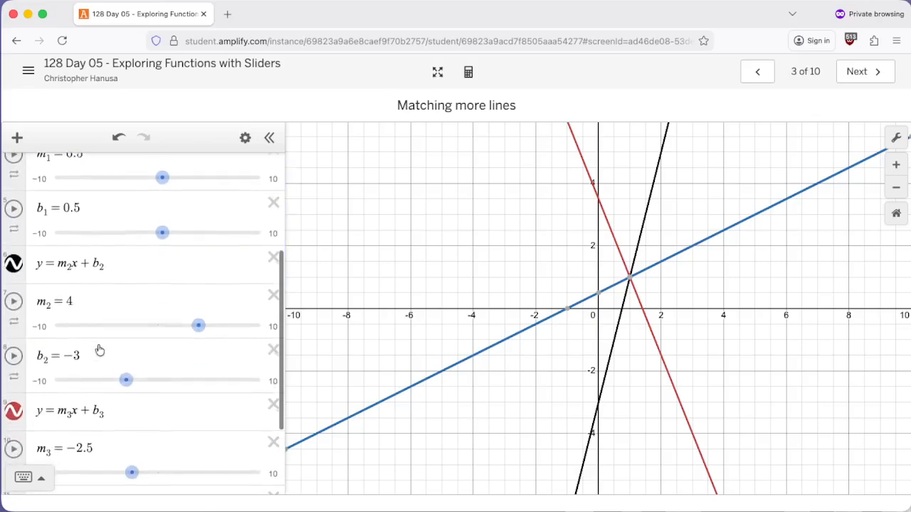
left_click_drag(58, 263, 119, 256)
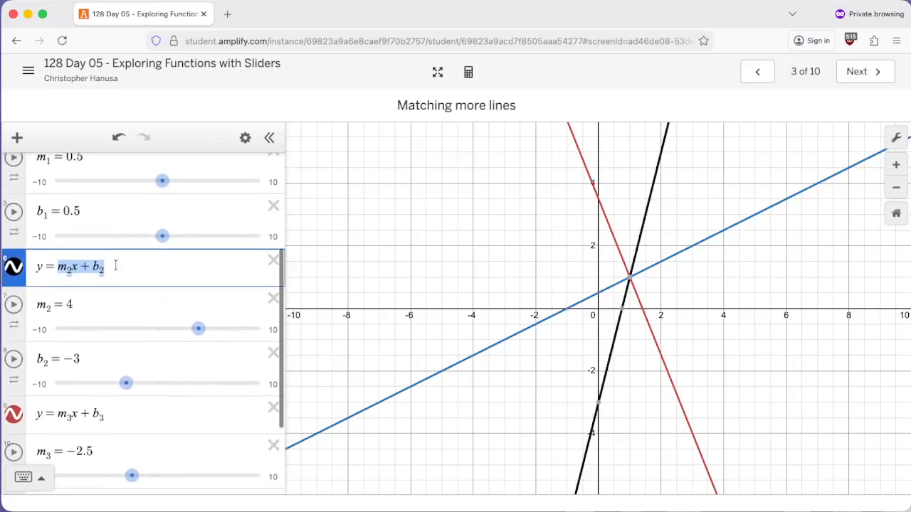
scroll(100, 309, "down", 2)
left_click_drag(55, 304, 106, 303)
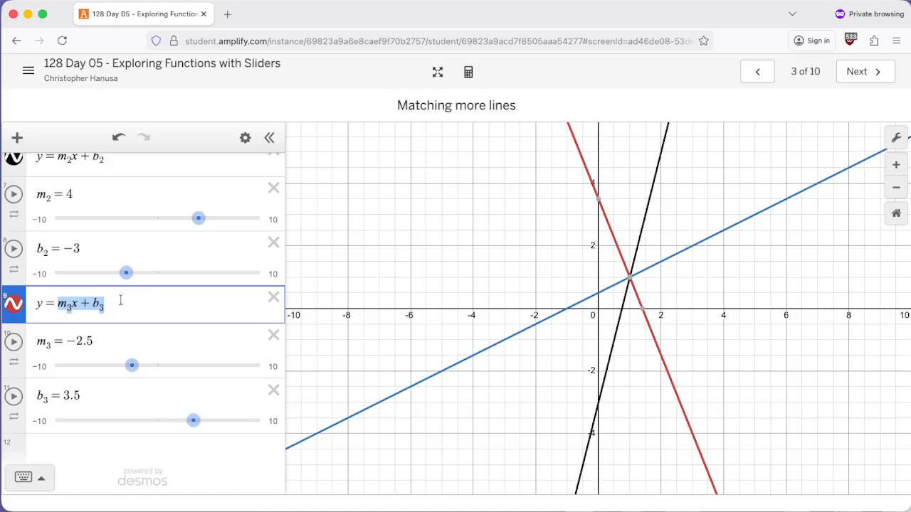
Step: Advance to the Saving Your Work screen and examine its introductory note and the a and c values of the parabola ax² + c
left_click(858, 74)
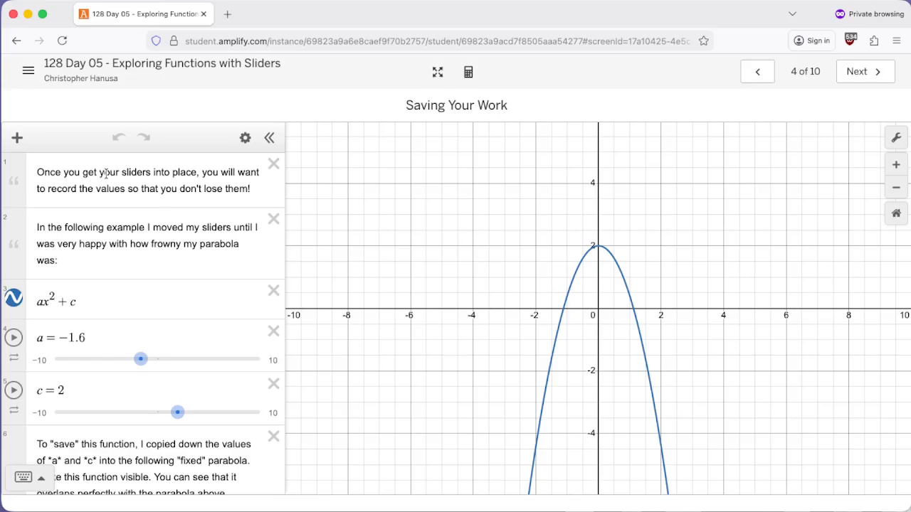
left_click_drag(45, 190, 254, 188)
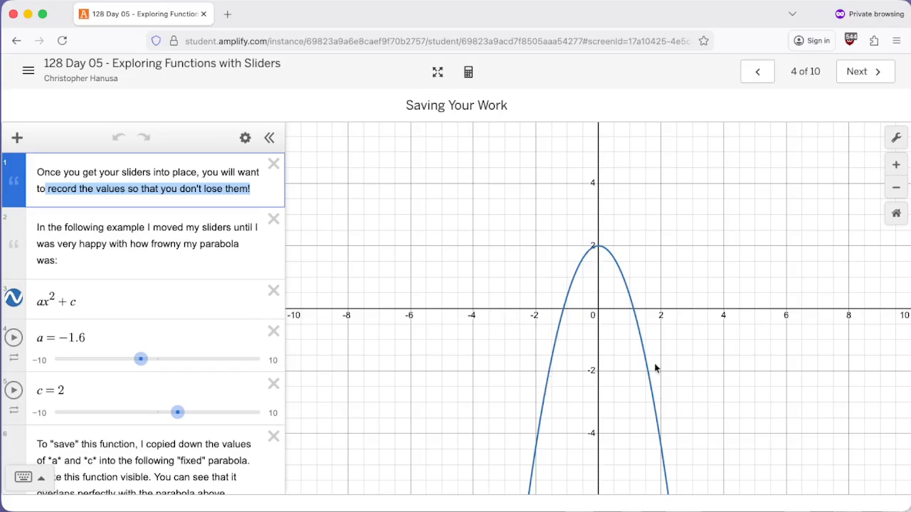
scroll(160, 317, "down", 3)
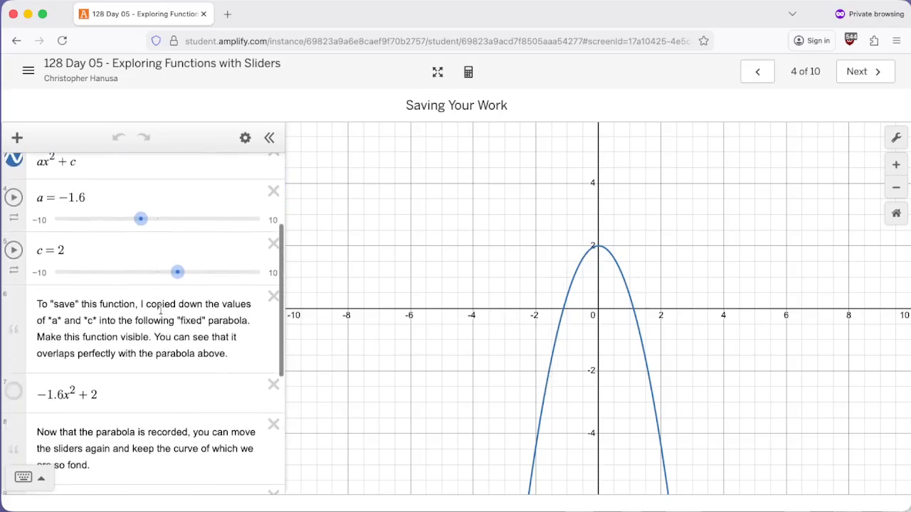
scroll(149, 313, "up", 1)
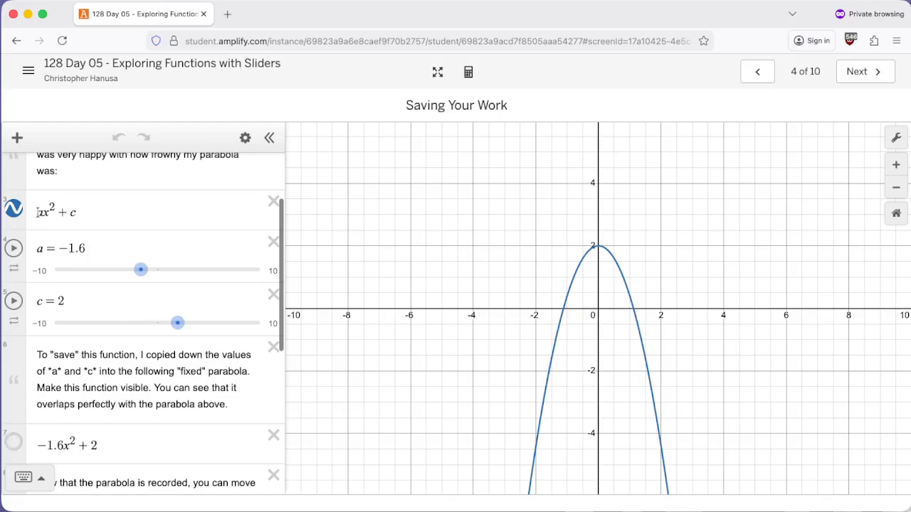
left_click_drag(39, 247, 88, 248)
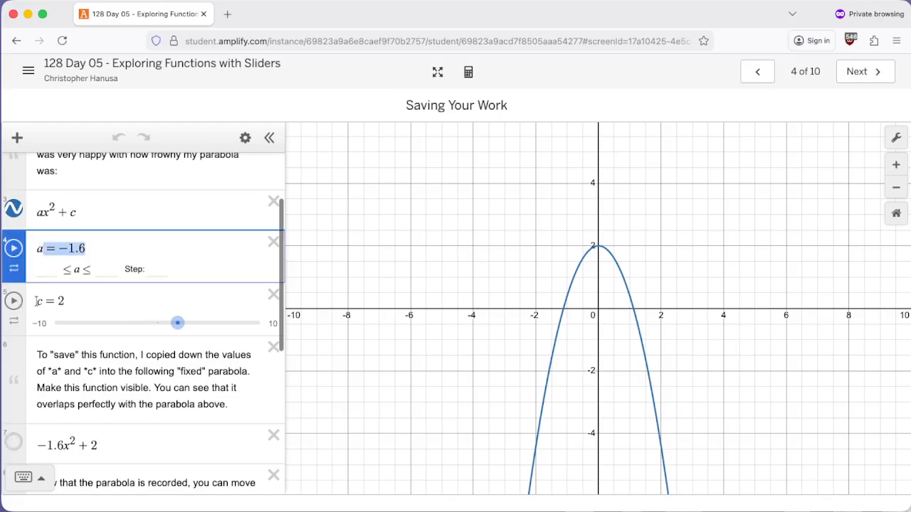
left_click_drag(36, 301, 82, 303)
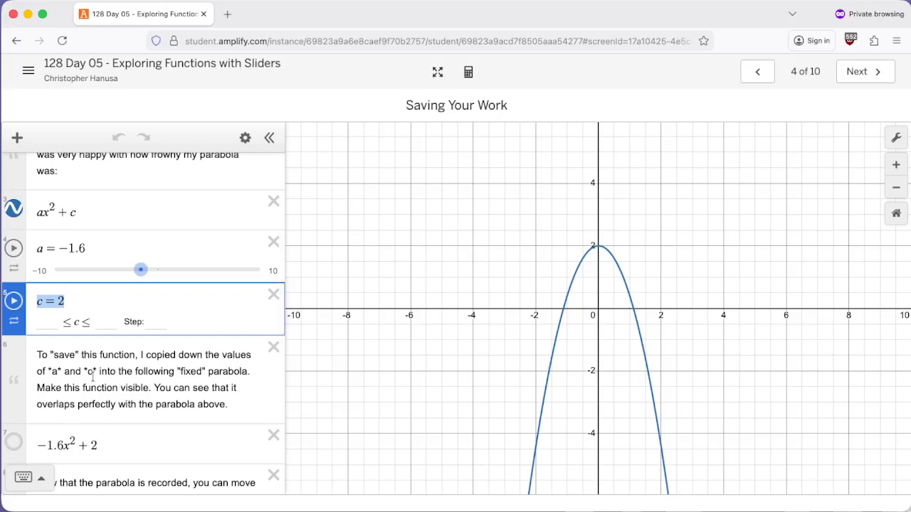
Step: Compare the a and c values with the fixed parabola −1.6x² + 2 and make that parabola visible
scroll(92, 376, "down", 1)
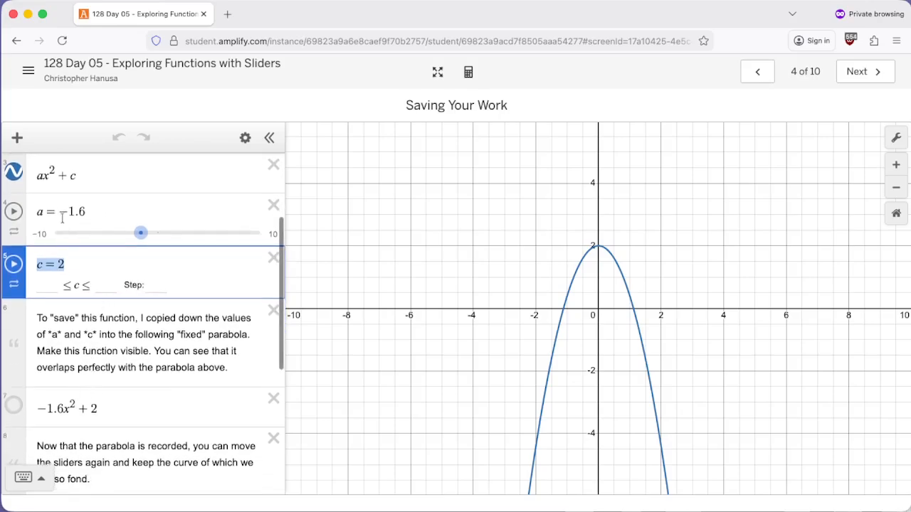
left_click(89, 210)
scroll(86, 215, "up", 1)
left_click_drag(87, 216, 61, 473)
left_click_drag(39, 418, 62, 417)
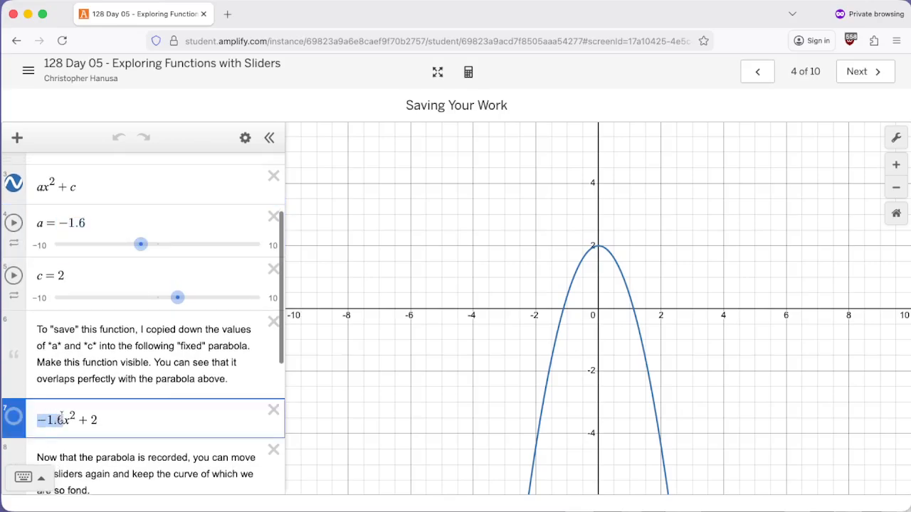
left_click(69, 276)
left_click(14, 417)
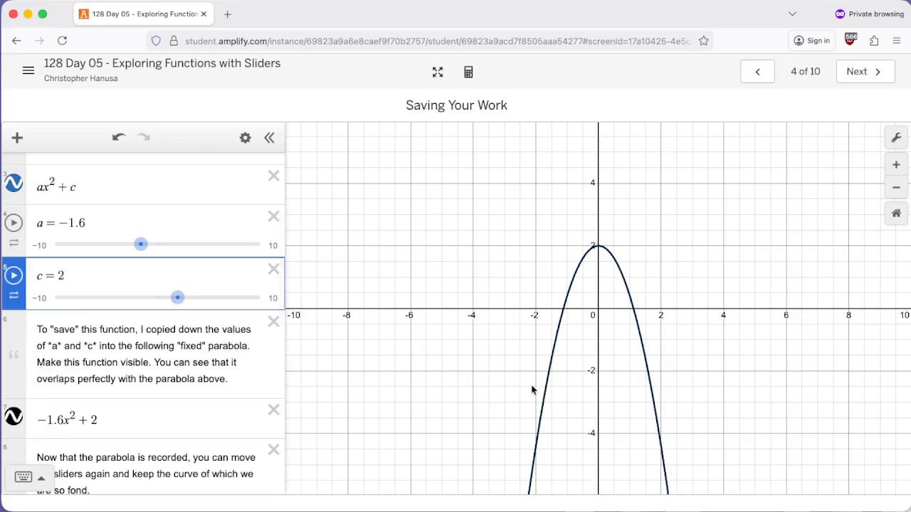
Step: Reshape the slider parabola ax² + c by setting a to 0.6 and c to 0.7
scroll(149, 285, "down", 4)
scroll(143, 235, "up", 3)
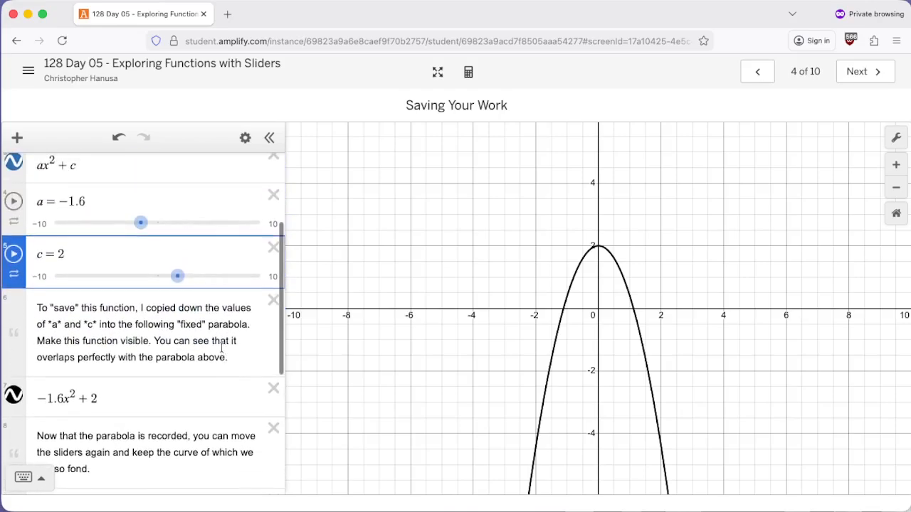
left_click_drag(143, 223, 163, 222)
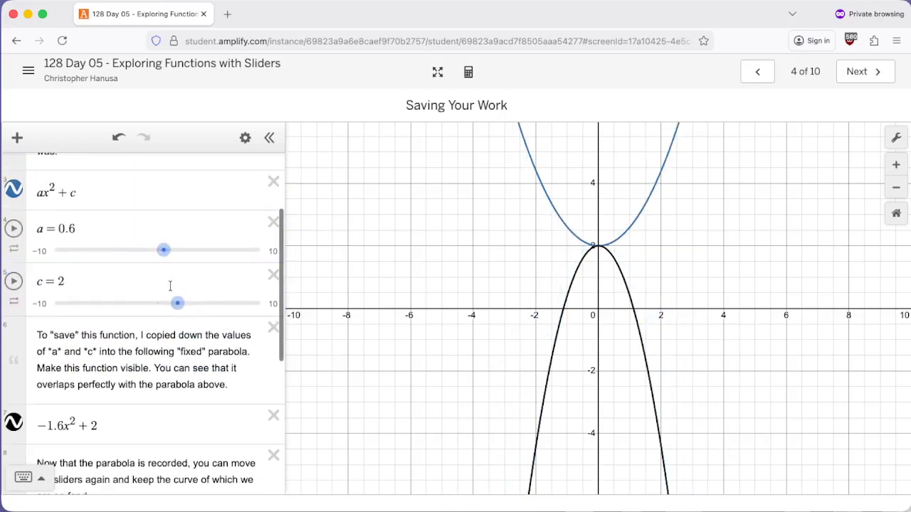
mouse_move(177, 304)
left_mouse_down()
mouse_move(194, 303)
mouse_move(164, 304)
left_mouse_up()
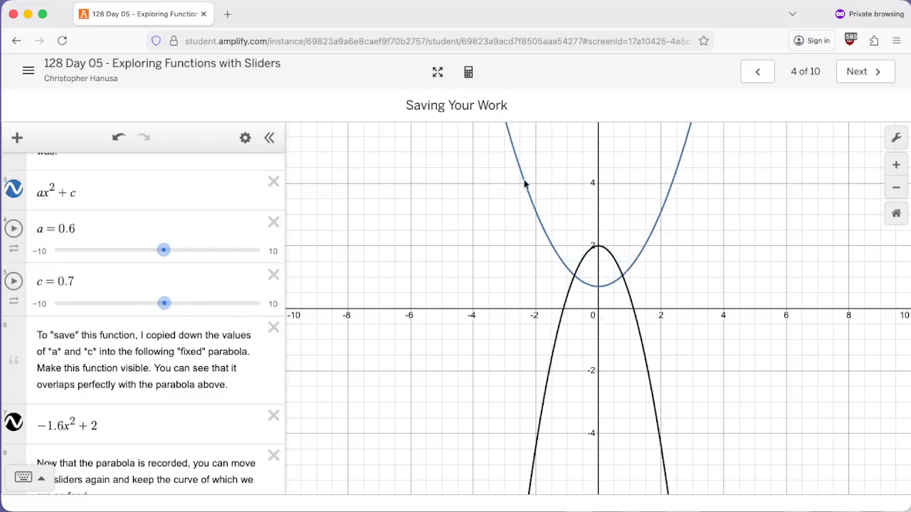
Step: Examine the recorded parabola −1.6x² + 2, the instructions for copying a new function, and the current slider values
scroll(142, 379, "down", 2)
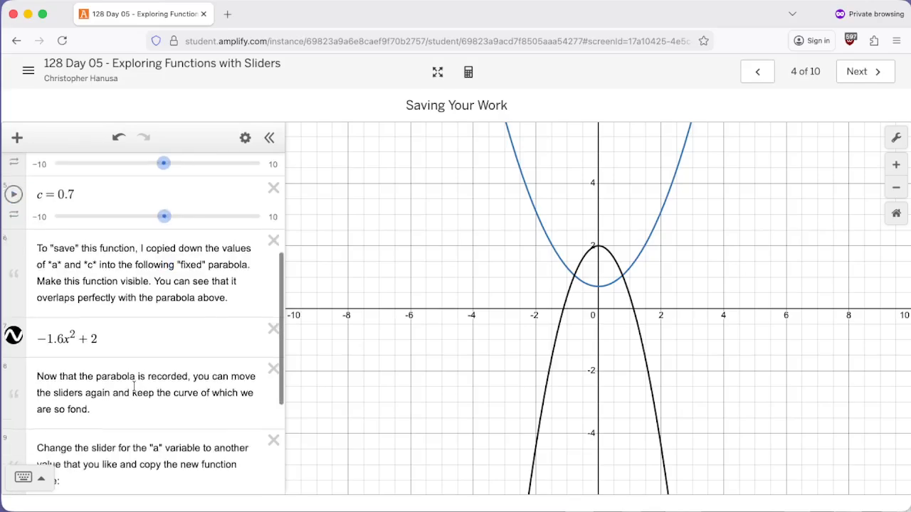
scroll(139, 381, "up", 1)
left_click_drag(134, 377, 34, 371)
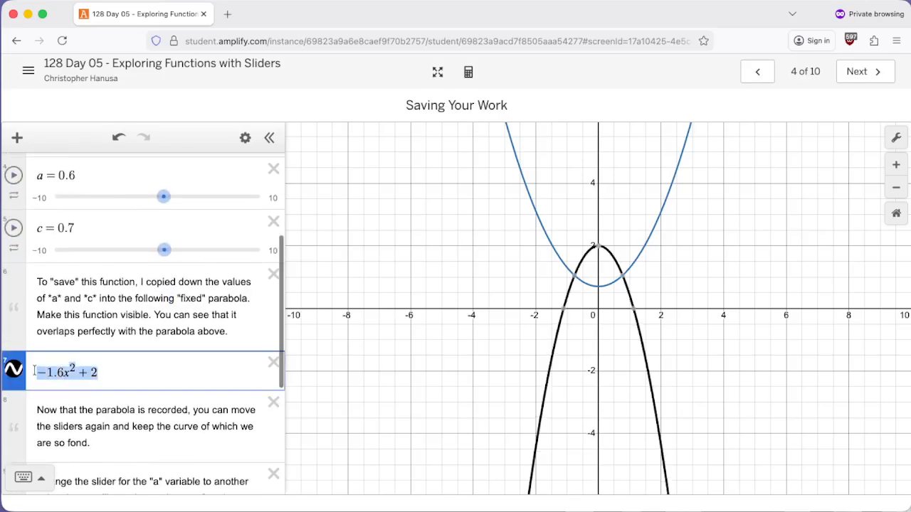
scroll(169, 395, "down", 3)
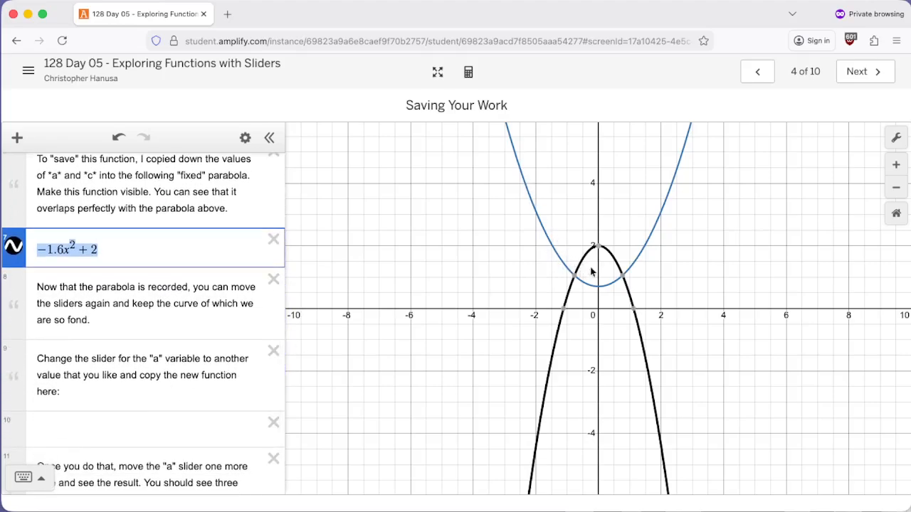
scroll(150, 337, "up", 4)
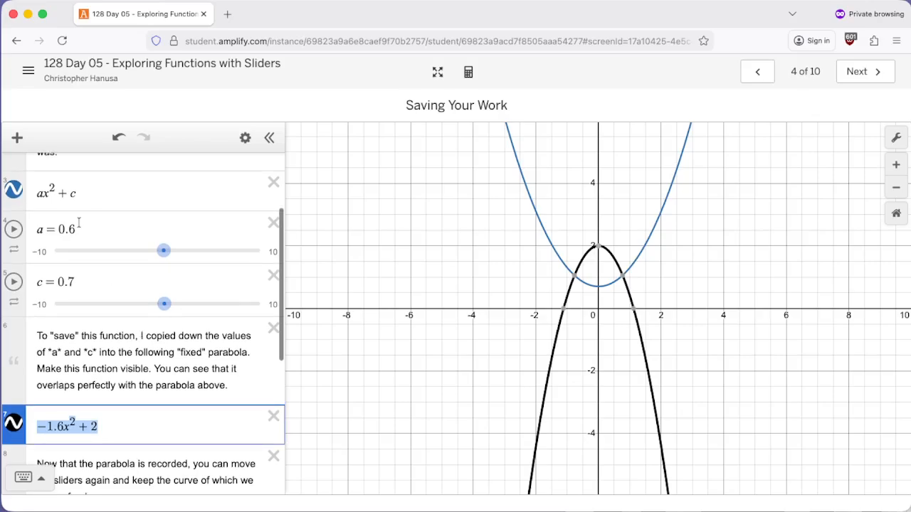
Step: Record the current slider parabola as the fixed function 0.6x² + 0.7 below the instruction to copy the new function
scroll(114, 397, "down", 1)
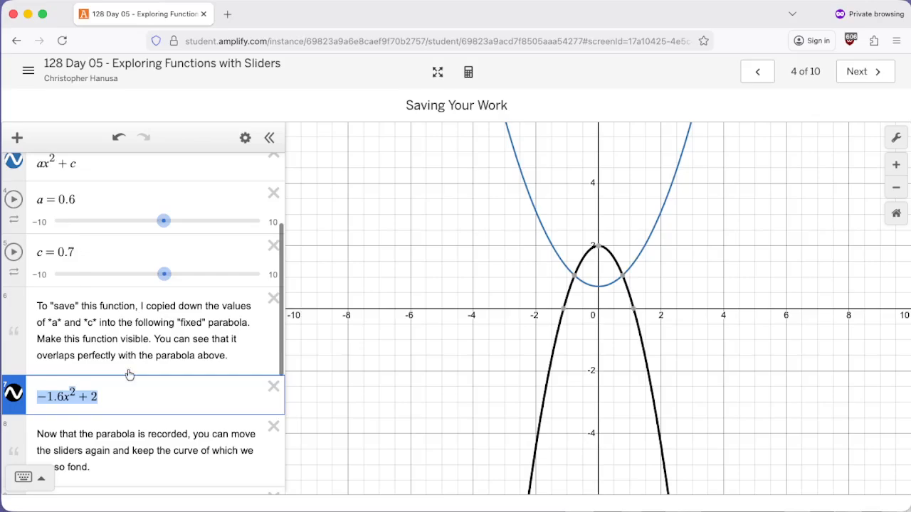
scroll(129, 374, "down", 4)
left_click(69, 441)
type("0.6")
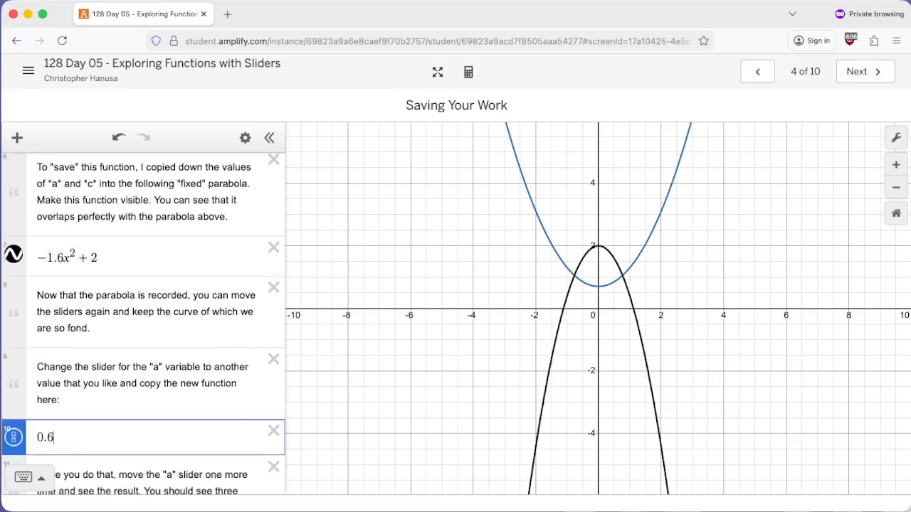
type("x^2")
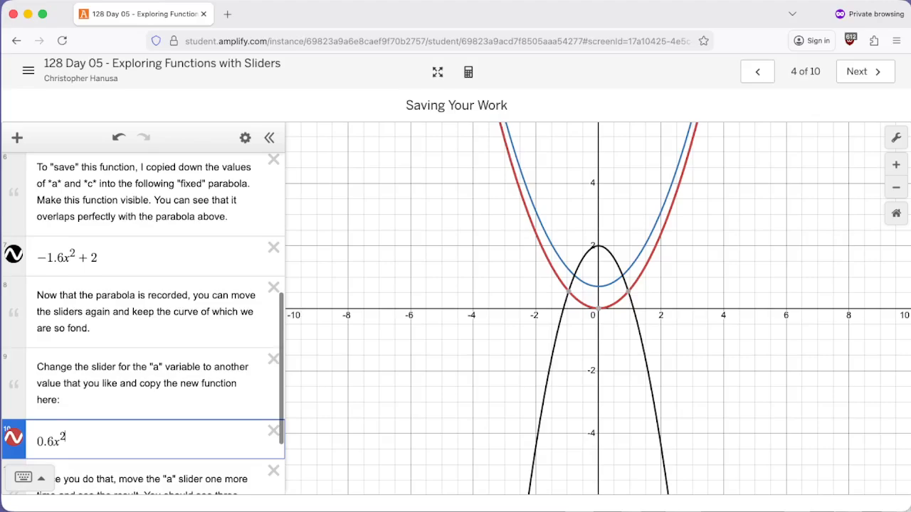
scroll(125, 375, "up", 3)
scroll(125, 366, "down", 4)
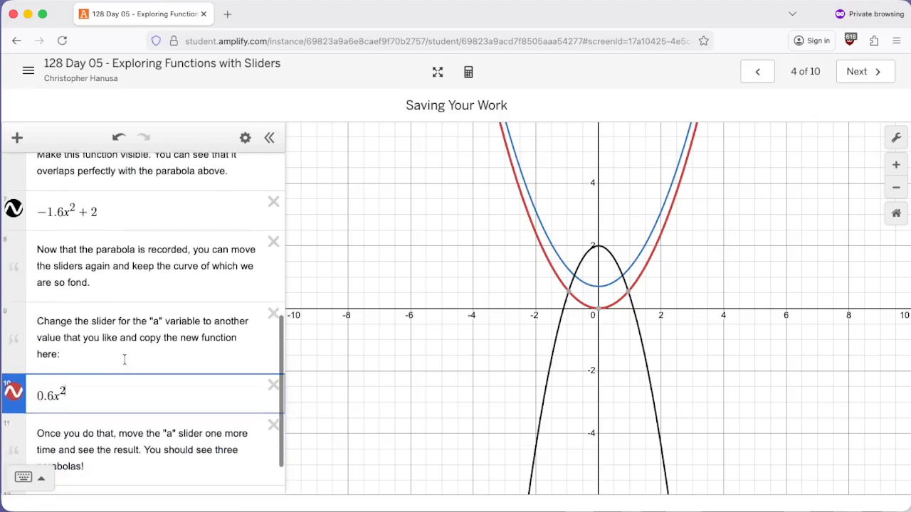
type("+0.7")
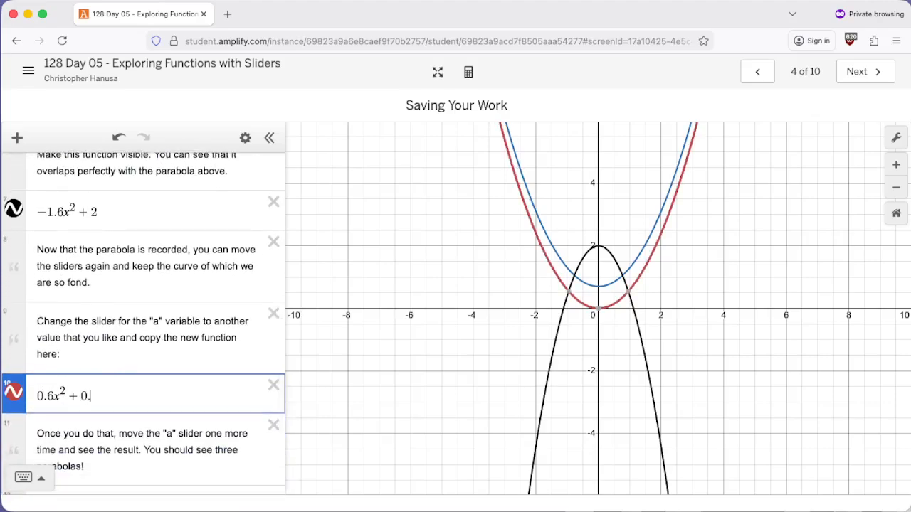
Step: Change the colour of the recorded parabola 0.6x² + 0.7 to black
left_click(13, 402)
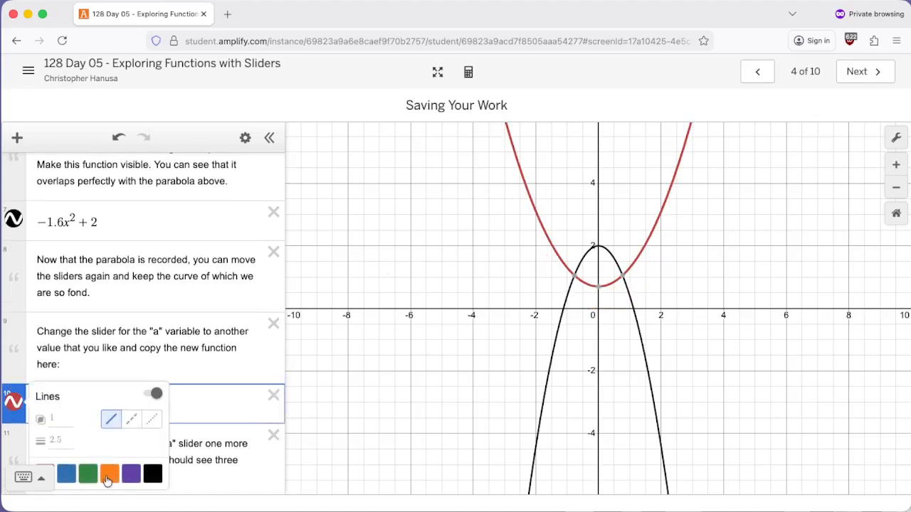
left_click(152, 473)
left_click(199, 363)
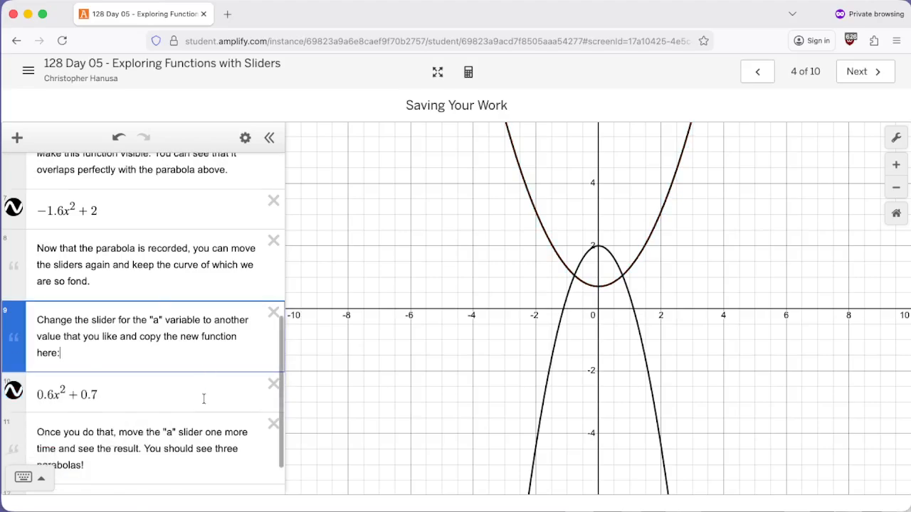
Step: Reshape the slider parabola ax² + c by setting a to −0.2 and c to 3.7
scroll(203, 399, "down", 2)
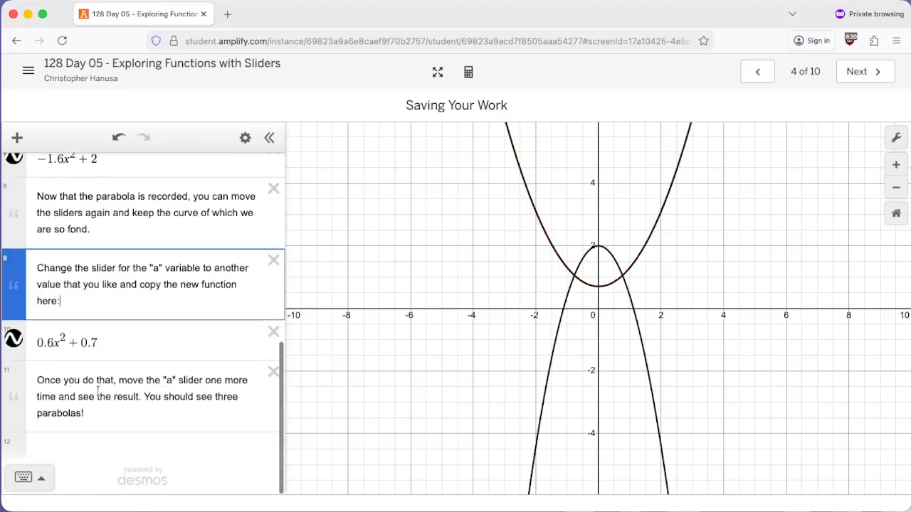
scroll(149, 268, "up", 7)
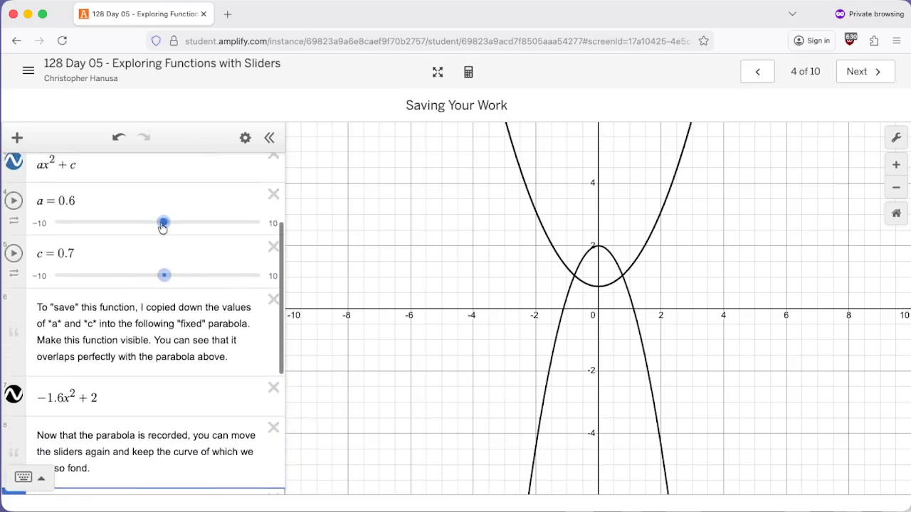
mouse_move(164, 223)
left_mouse_down()
mouse_move(145, 224)
mouse_move(156, 220)
left_mouse_up()
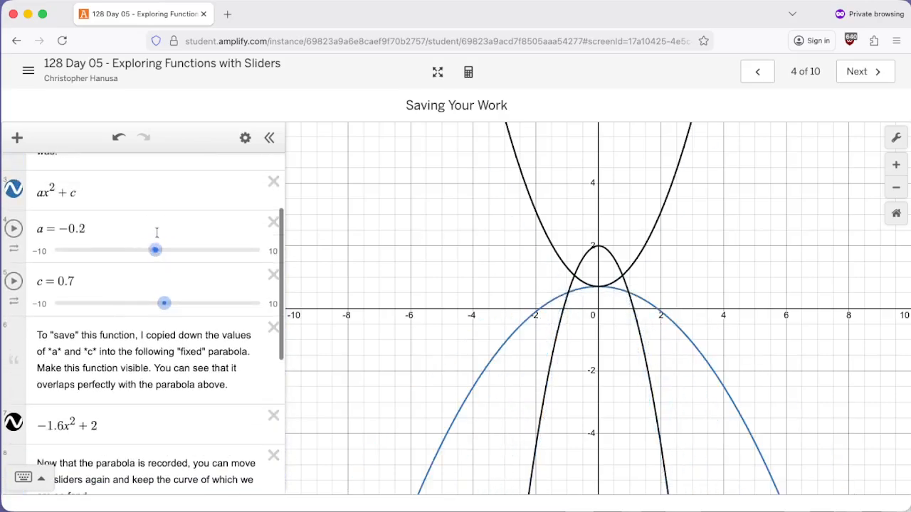
left_click_drag(165, 302, 196, 302)
Step: Record the reshaped parabola as the fixed function −0.2x² + 3.7 in the empty expression line below the last note
scroll(122, 325, "down", 6)
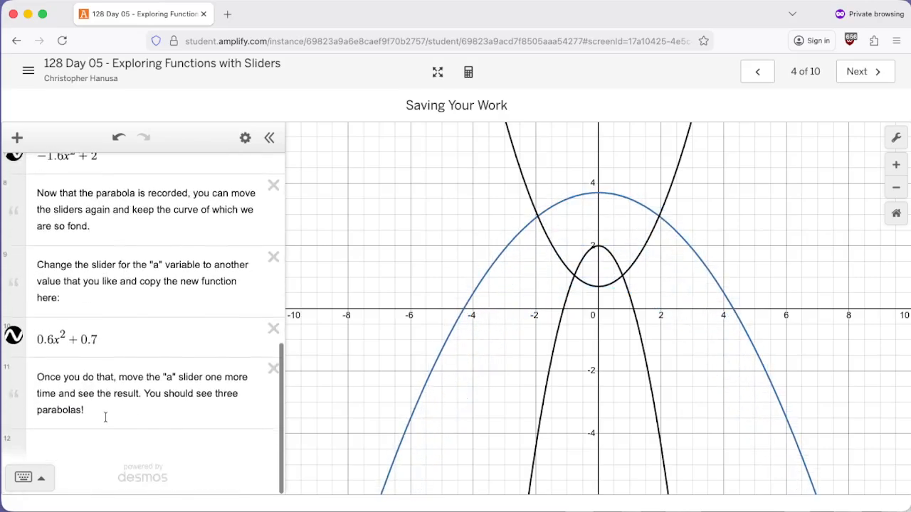
left_click(82, 449)
type("-0")
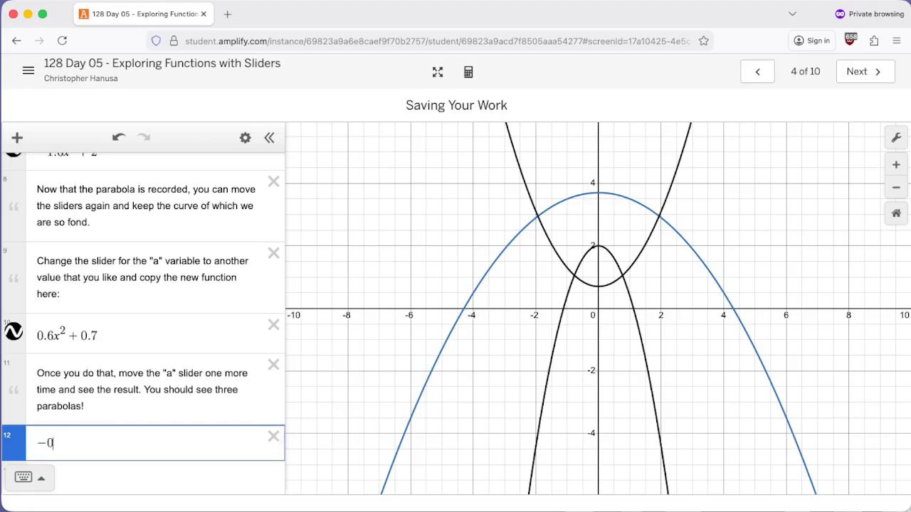
type(".2x^2")
scroll(169, 333, "up", 5)
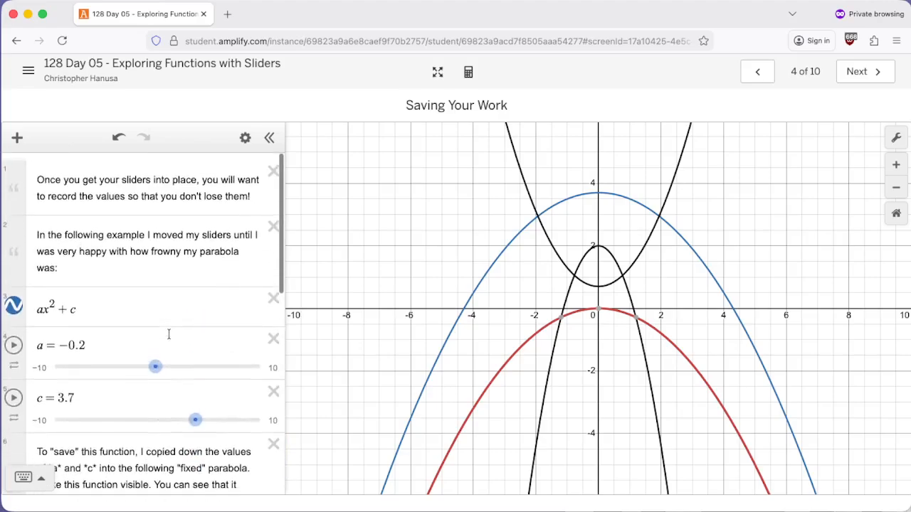
scroll(168, 333, "down", 6)
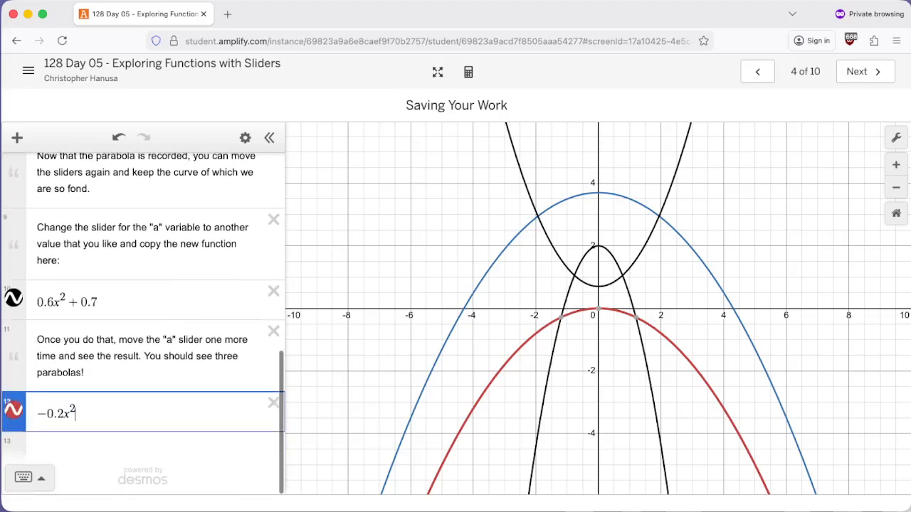
type("+3.7")
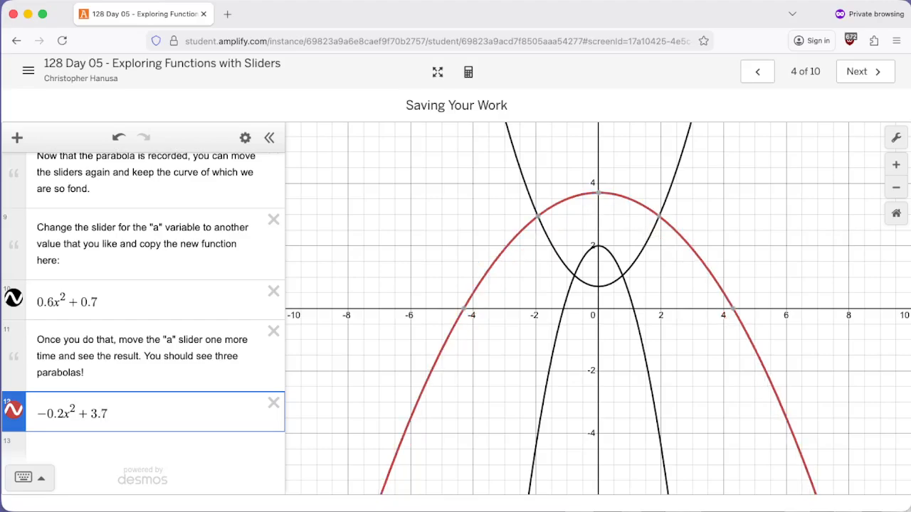
Step: Change the colour of the recorded parabola −0.2x² + 3.7 to black and inspect the recorded curves on the graph
left_click(9, 418)
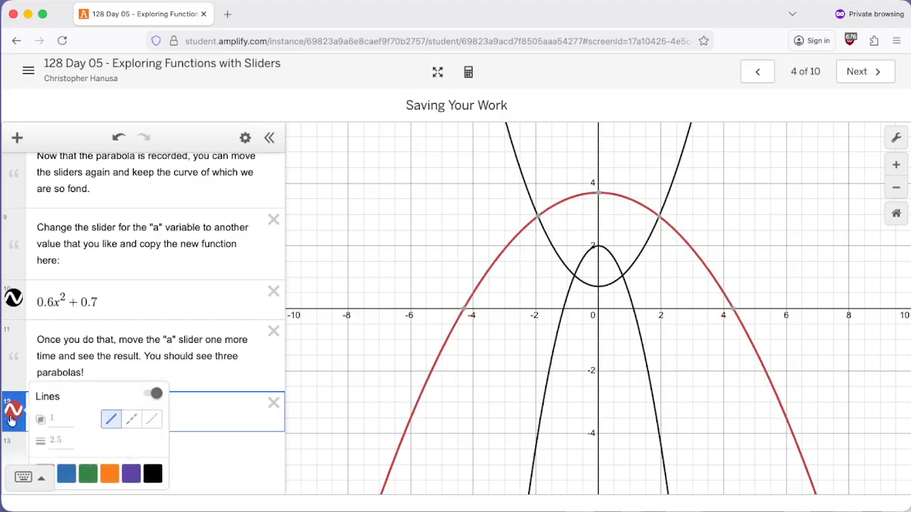
left_click(152, 473)
left_click(199, 352)
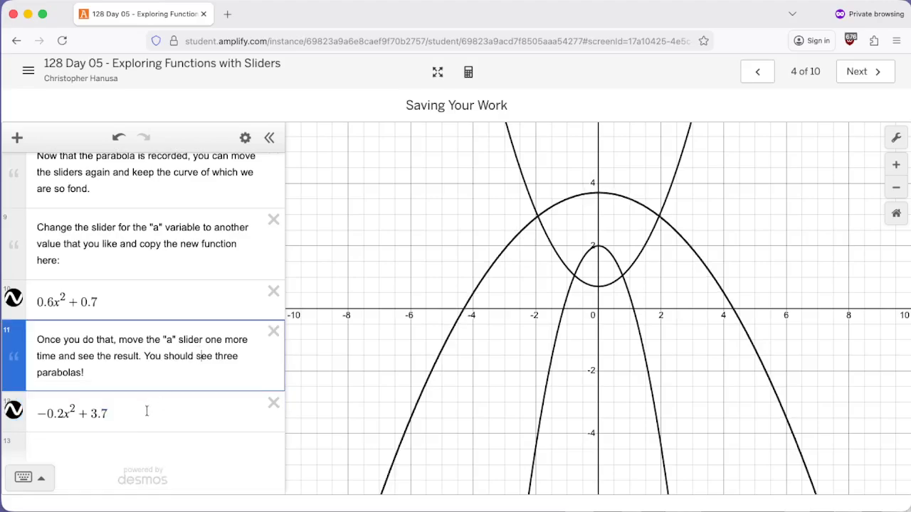
scroll(467, 306, "up", 1)
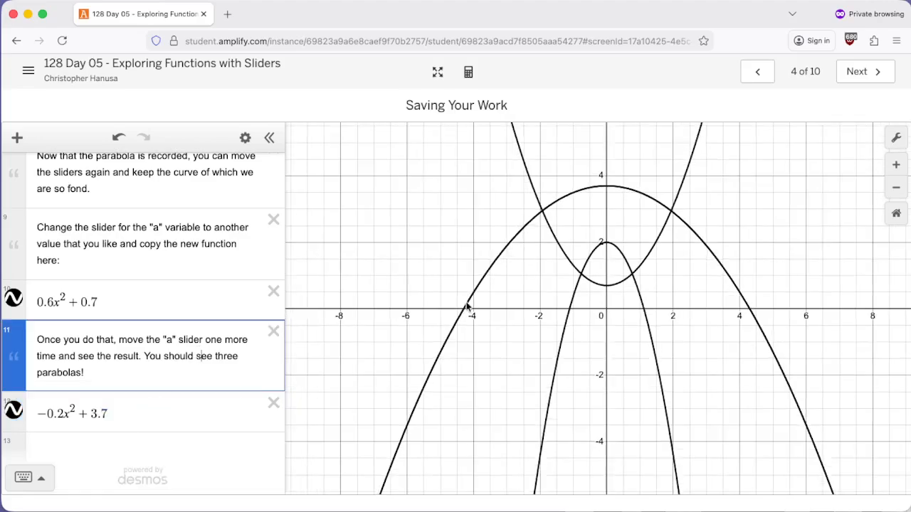
left_click_drag(673, 224, 670, 239)
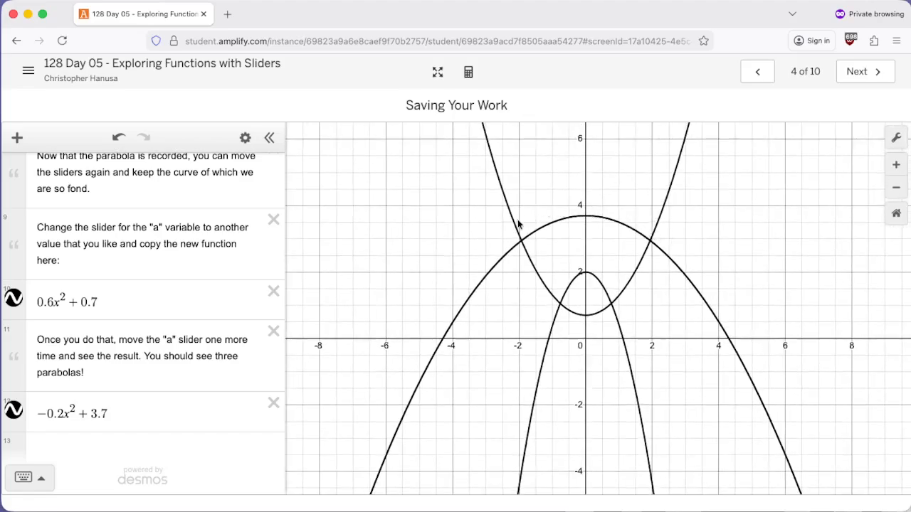
Step: Advance past the reflection question on saving work to the Going to town on parent functions screen
left_click(861, 76)
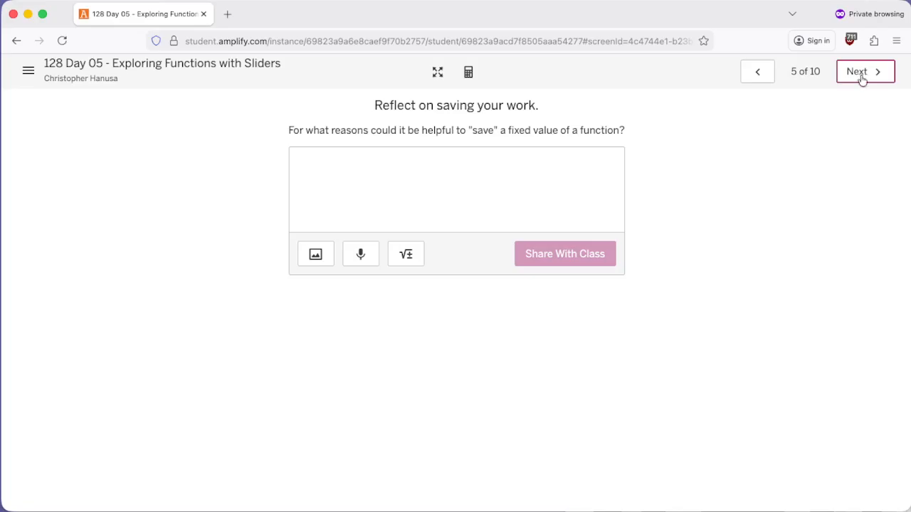
left_click(861, 76)
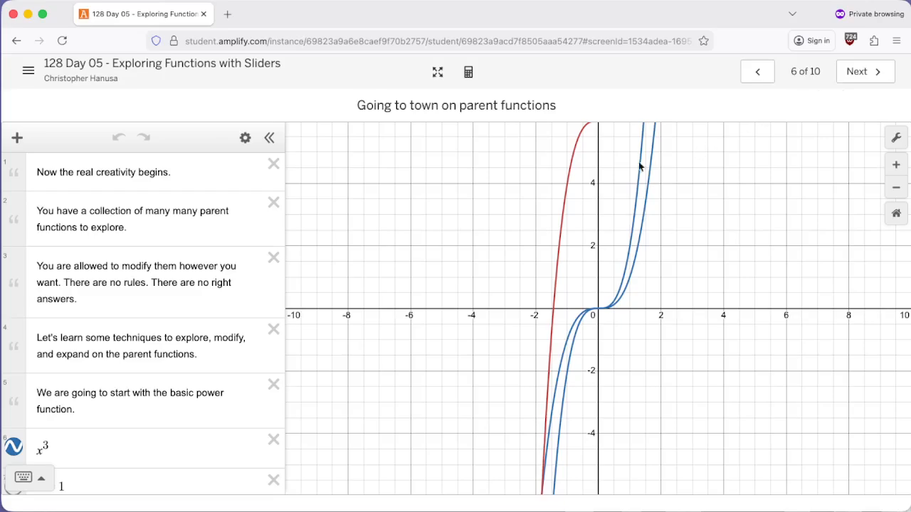
scroll(173, 312, "down", 5)
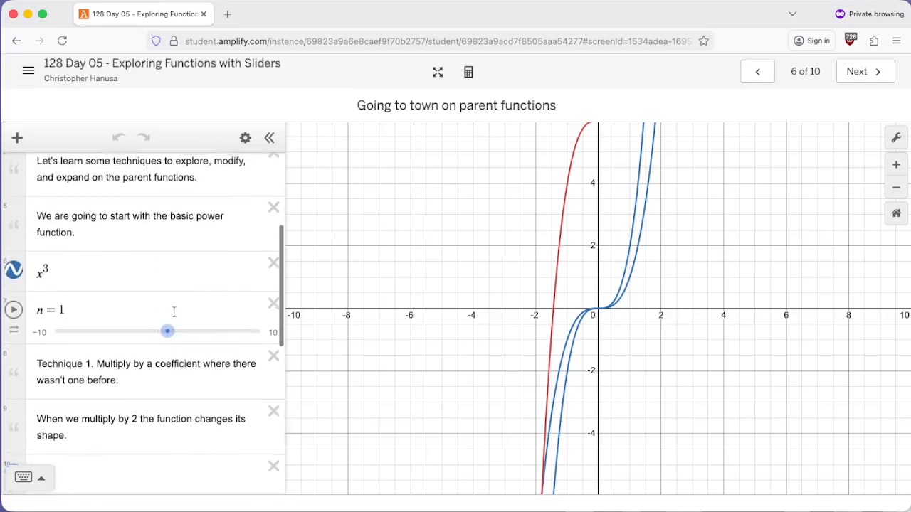
scroll(173, 312, "up", 3)
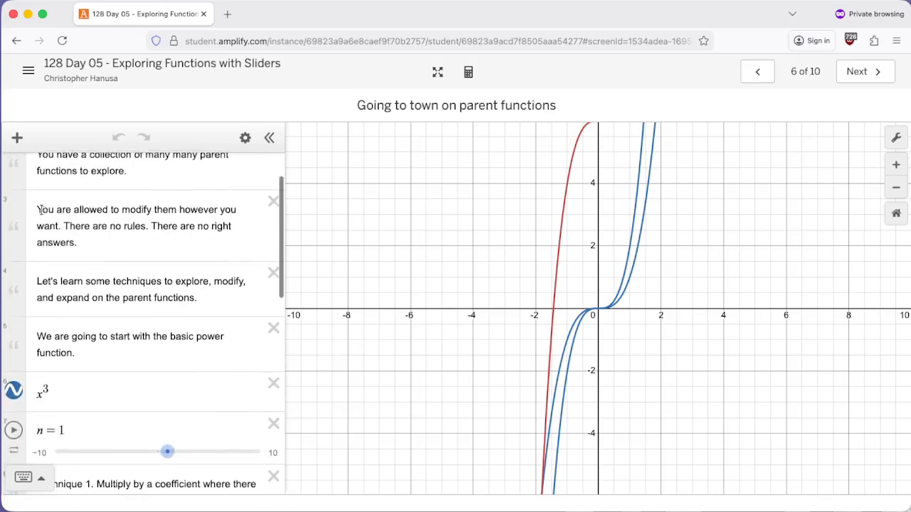
Step: Examine the notes about freely modifying parent functions and learning techniques to explore, modify and expand on them
left_click_drag(41, 209, 84, 248)
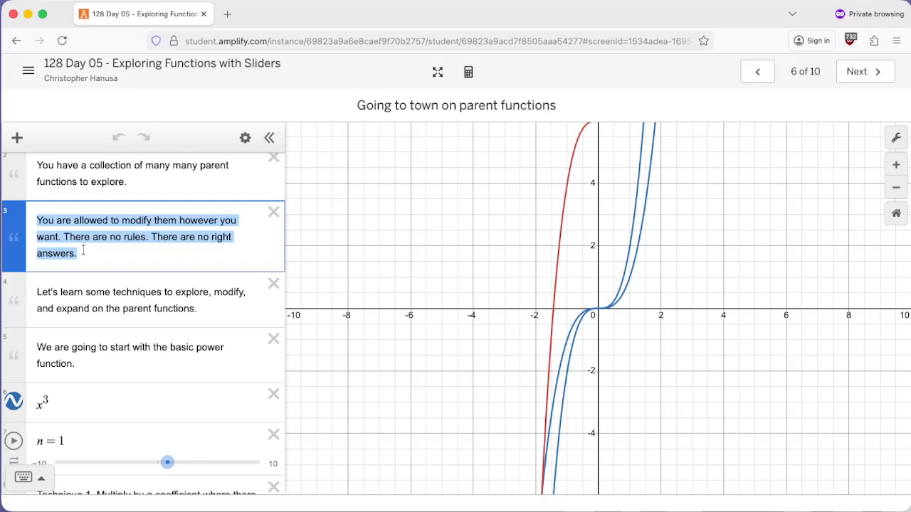
left_click(68, 307)
left_click_drag(36, 292, 201, 310)
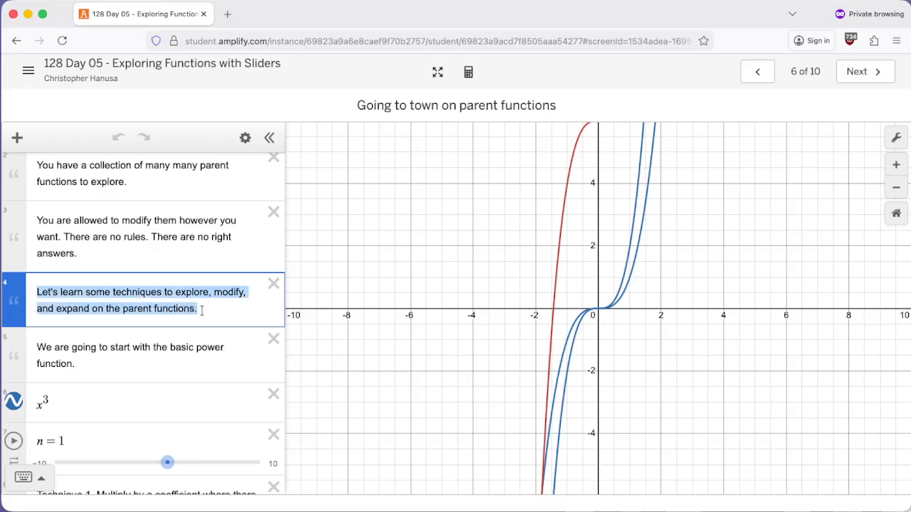
scroll(190, 330, "down", 2)
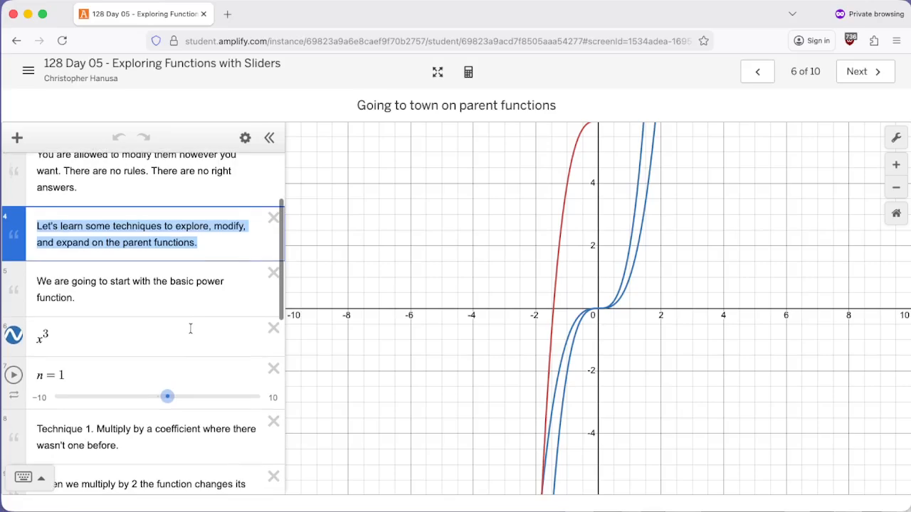
scroll(191, 329, "down", 1)
scroll(90, 270, "up", 1)
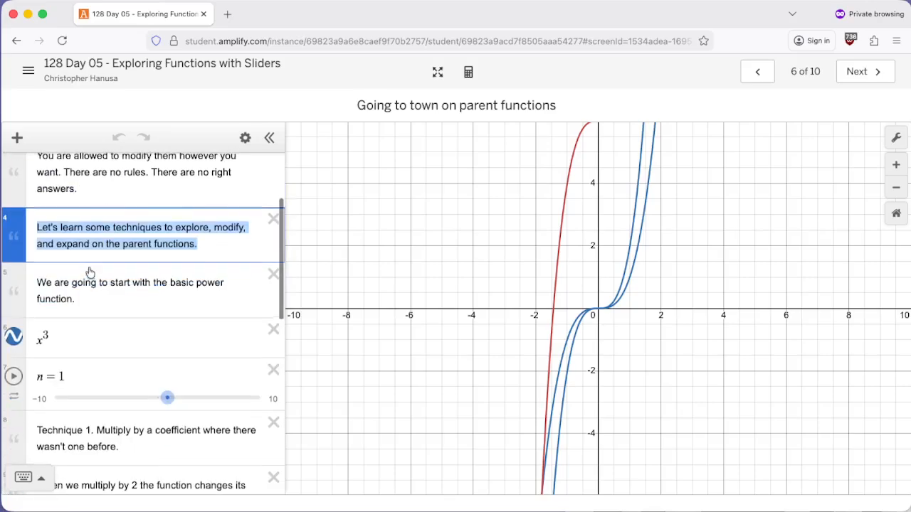
Step: Hide the curves of 2x³ and 2x³ + 6 so that only the basic power function x³ is plotted
scroll(90, 267, "down", 2)
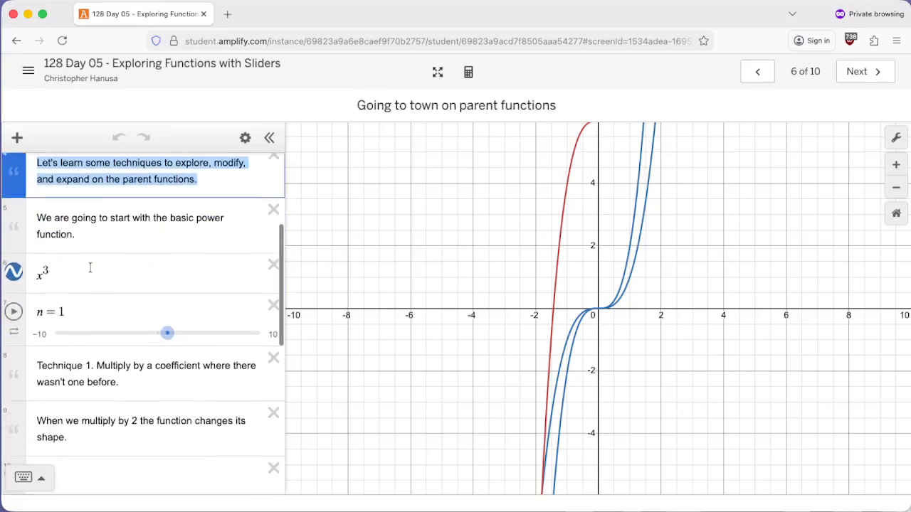
scroll(21, 274, "down", 4)
left_click(22, 290)
left_click(14, 364)
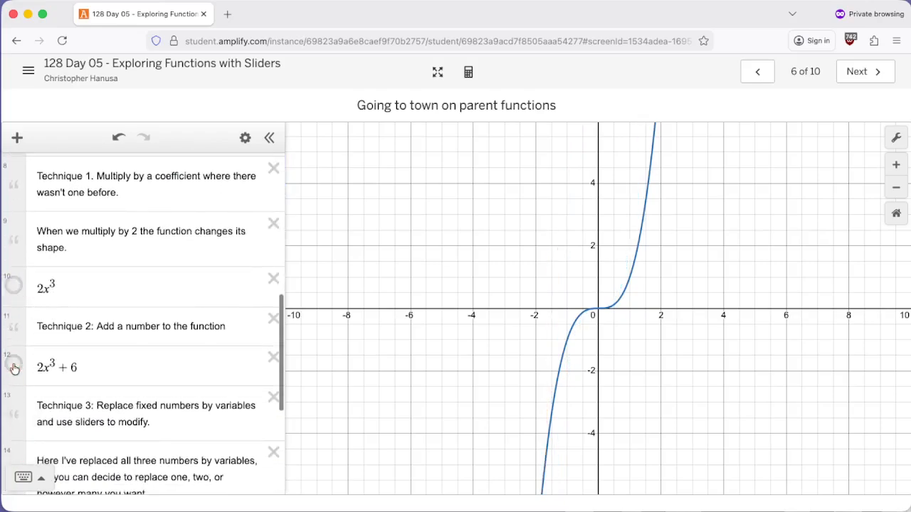
Step: Rewrite the basic power function x³ as the equation y = x³
scroll(68, 317, "up", 5)
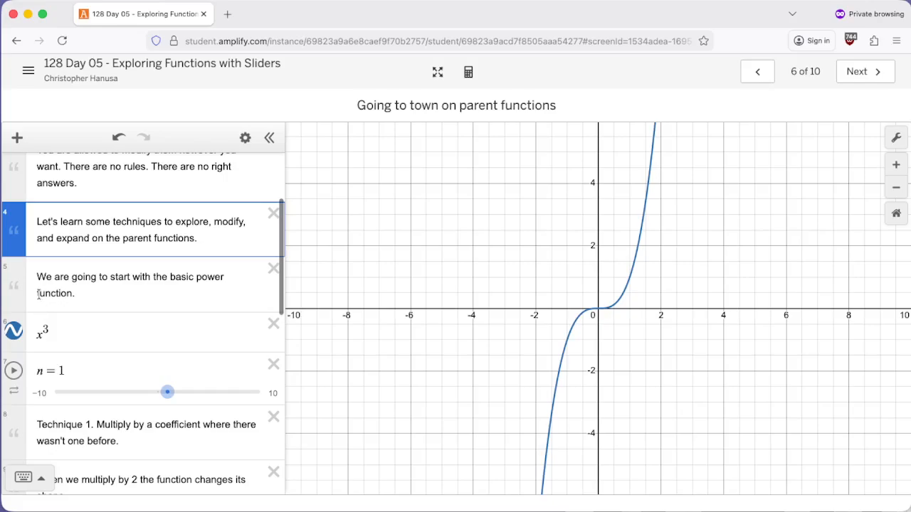
left_click(39, 333)
double_click(38, 333)
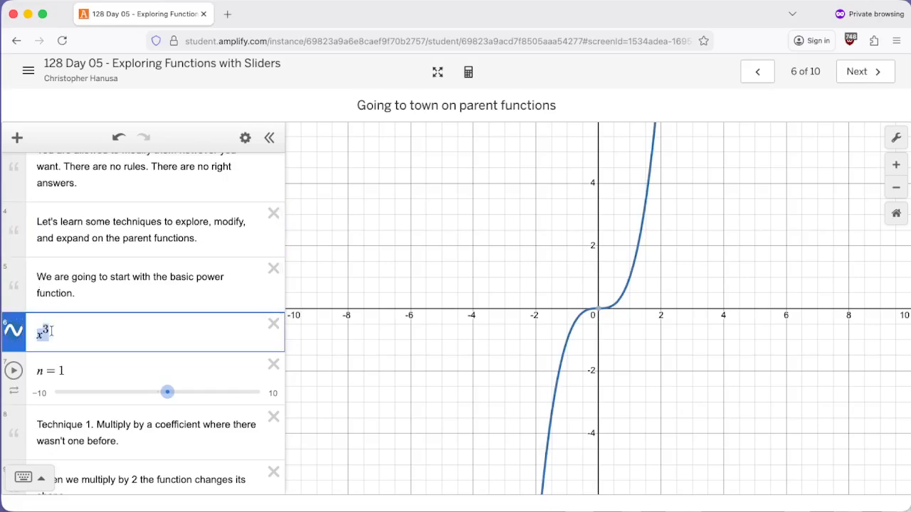
left_click(38, 334)
left_click_drag(39, 334, 47, 328)
left_click(39, 335)
type("y=")
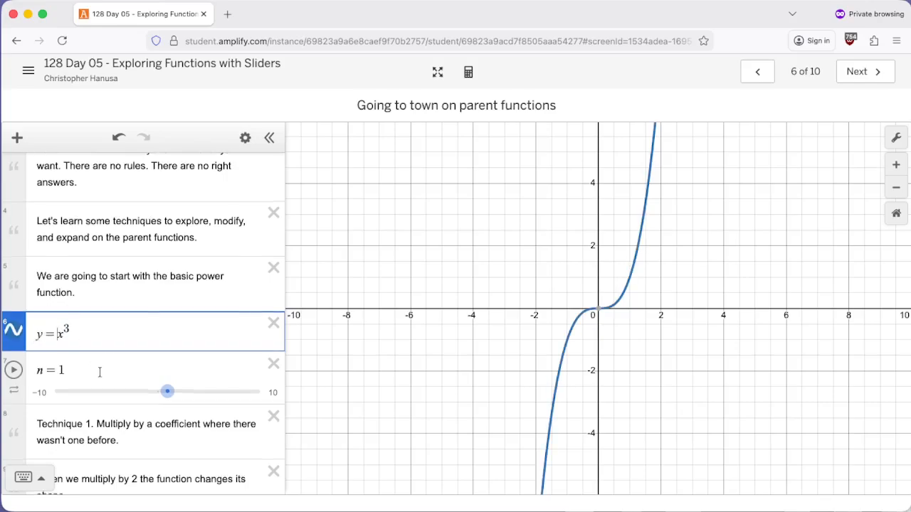
Step: Examine the Technique 1 note on multiplying by a coefficient and compare it with y = x³
scroll(99, 372, "down", 2)
left_click(37, 352)
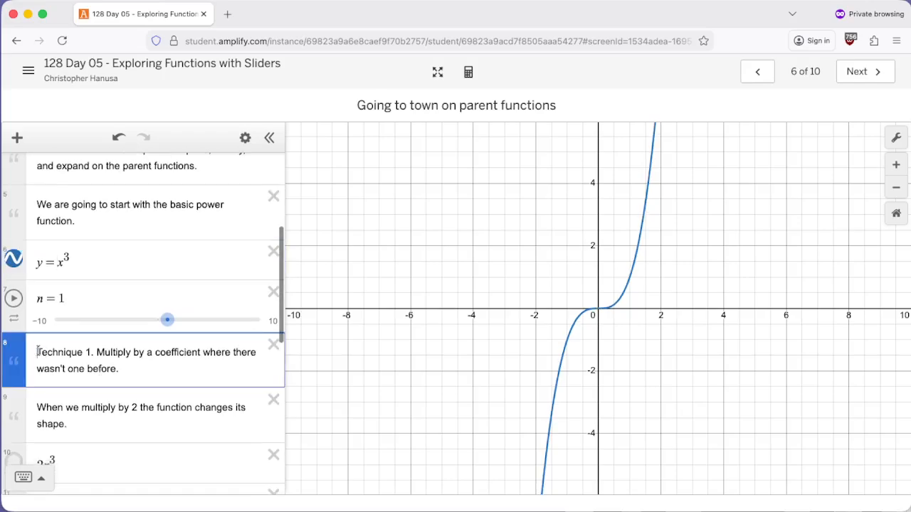
left_click_drag(37, 352, 111, 369)
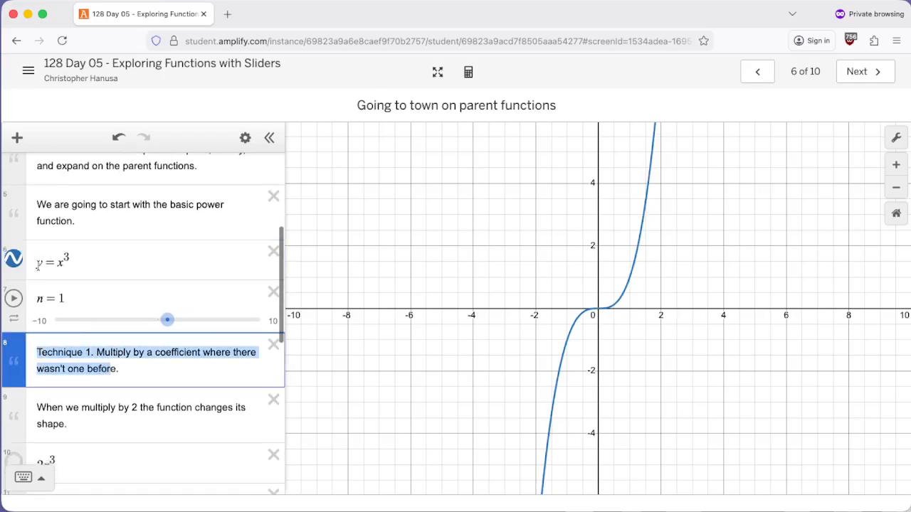
scroll(123, 366, "down", 1)
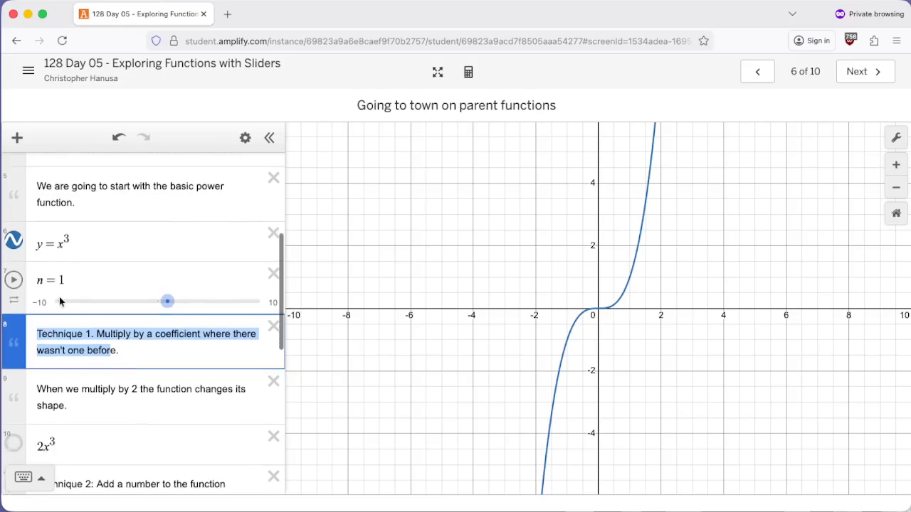
Step: Delete the n slider between the equation y = x³ and the Technique 1 note
scroll(95, 312, "down", 2)
scroll(98, 316, "up", 2)
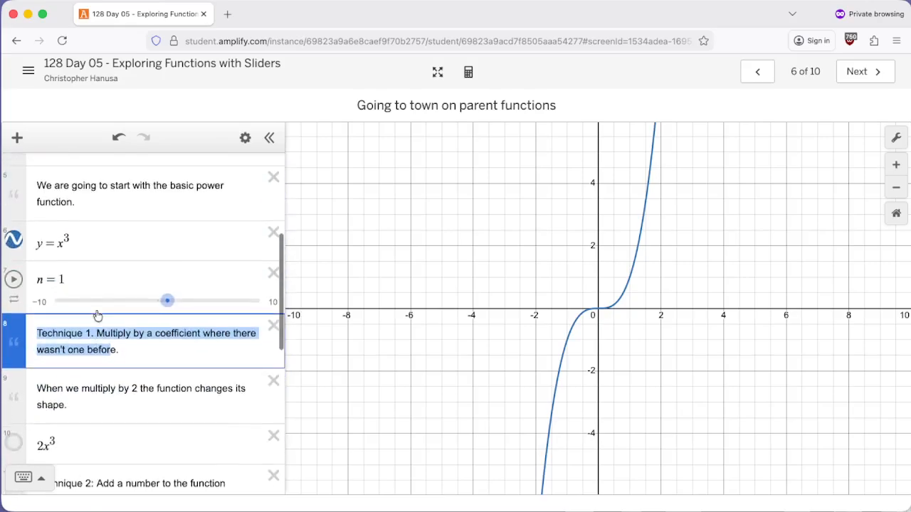
scroll(97, 316, "down", 5)
scroll(97, 316, "up", 5)
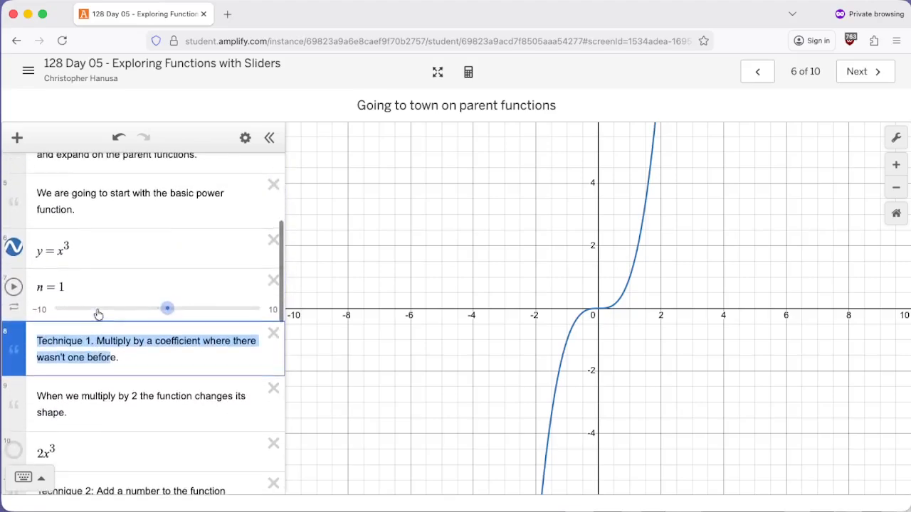
left_click(273, 281)
left_click(124, 303)
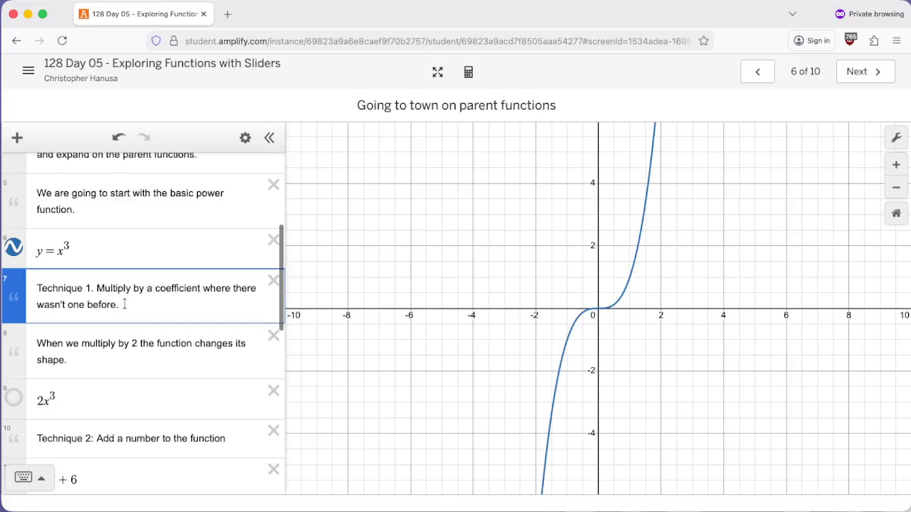
Step: Plot the curve of 2x³ alongside y = x³ and compare them using the Technique 1 note on multiplying by a coefficient
scroll(127, 305, "down", 2)
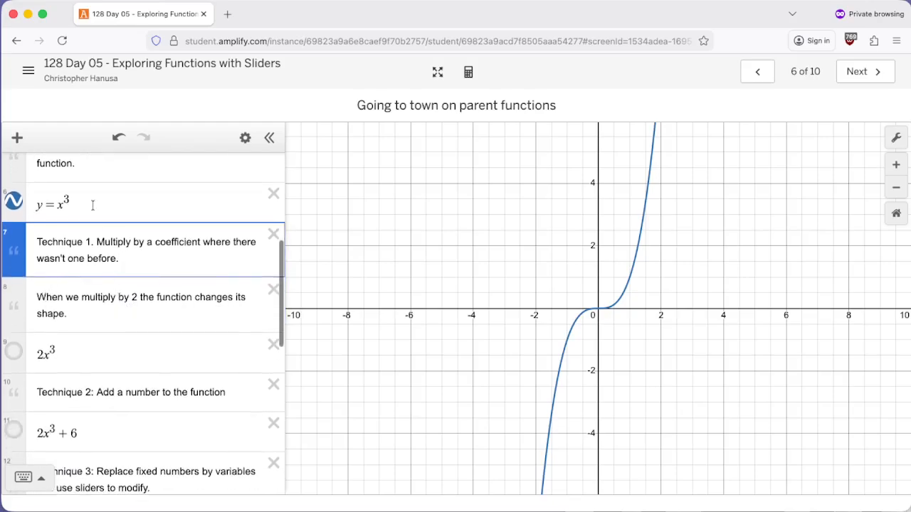
left_click(15, 351)
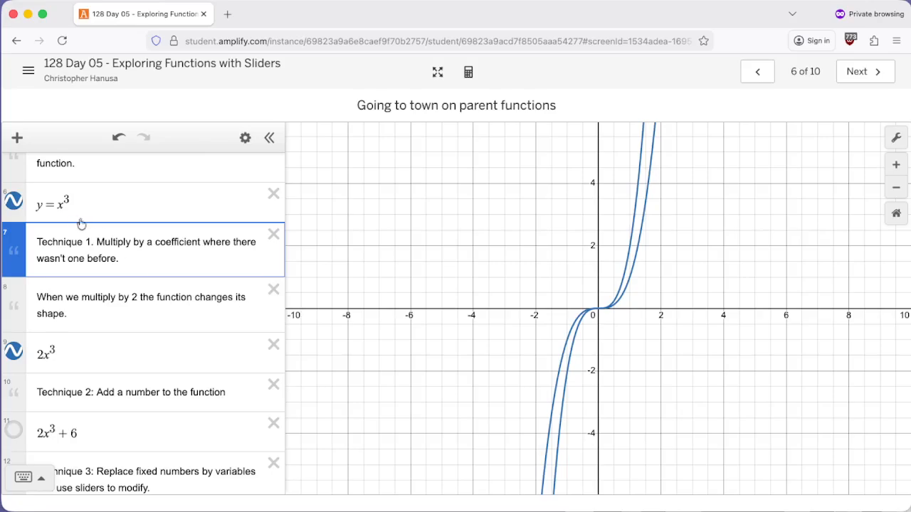
left_click(63, 206)
left_click_drag(63, 206, 28, 212)
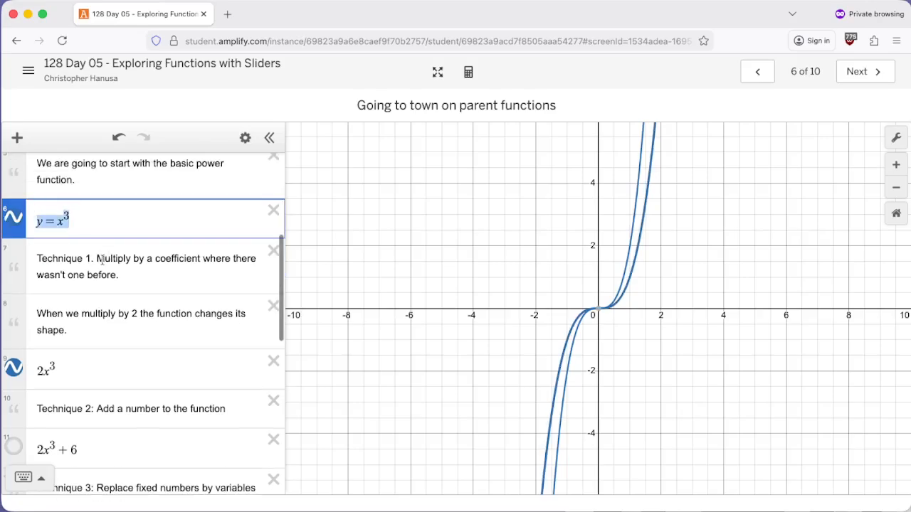
left_click_drag(98, 259, 131, 279)
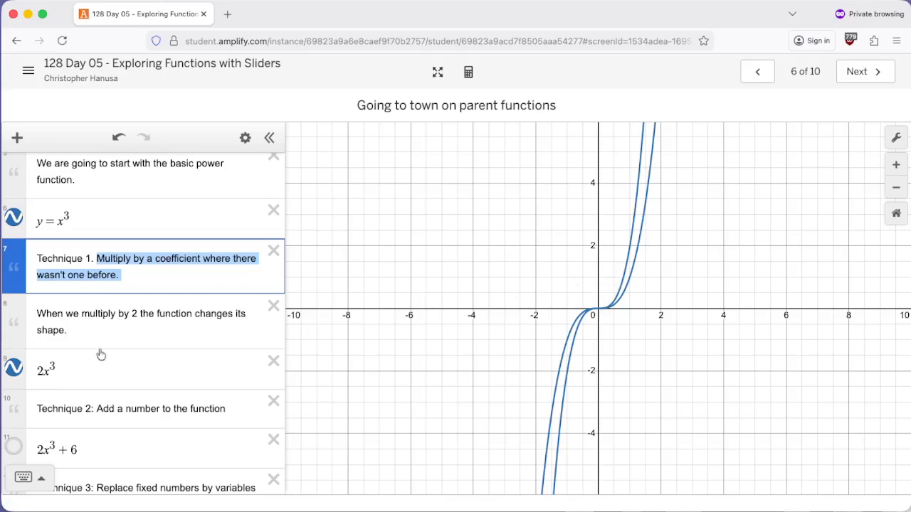
left_click(14, 368)
scroll(109, 354, "down", 1)
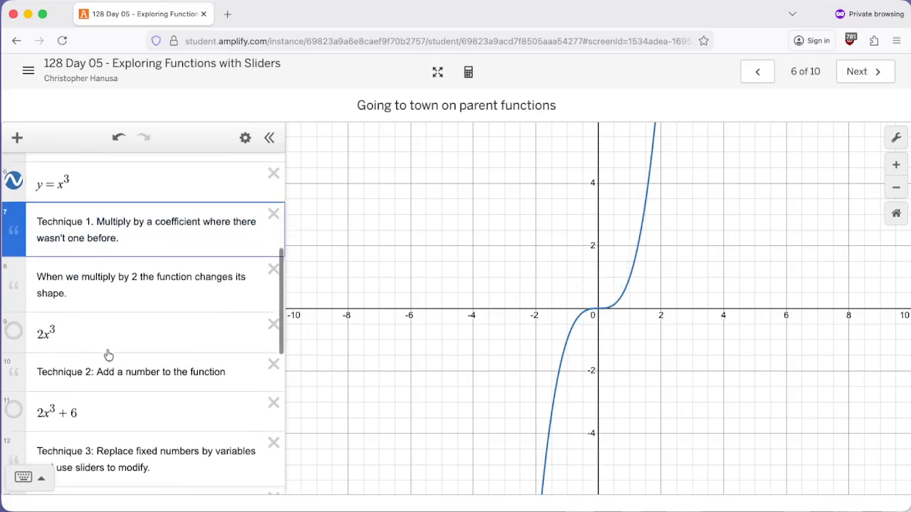
left_click(13, 329)
Step: Plot the curve of 2x³ + 6 from Technique 2 and compare it with the curves of x³ and 2x³
scroll(91, 328, "down", 3)
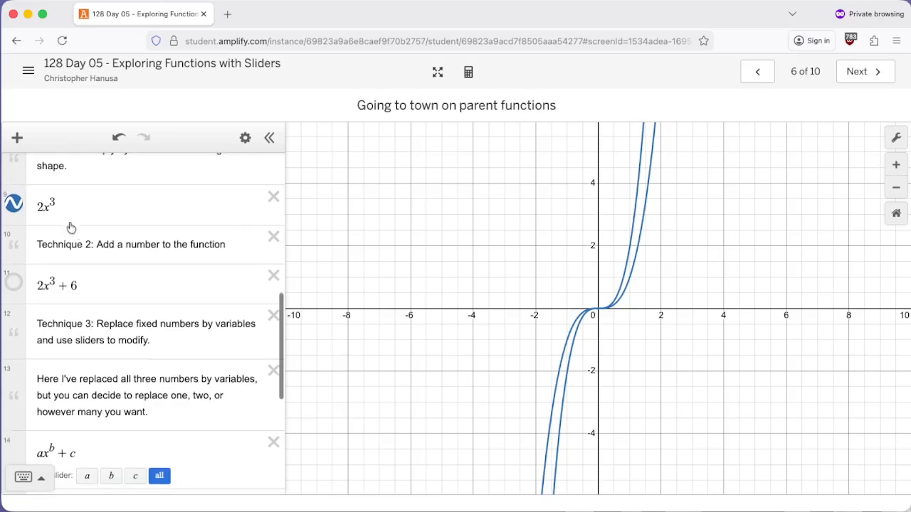
left_click_drag(99, 244, 237, 240)
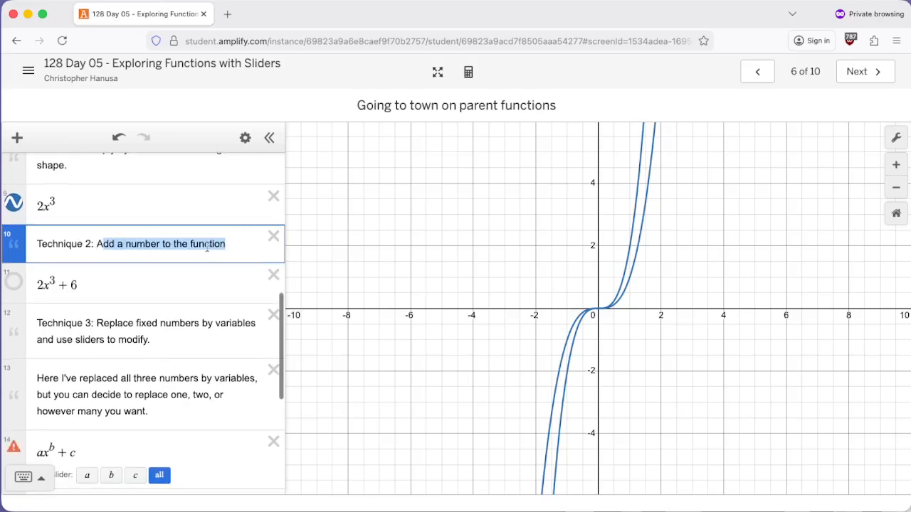
left_click(207, 244)
scroll(69, 268, "up", 3)
scroll(62, 284, "down", 1)
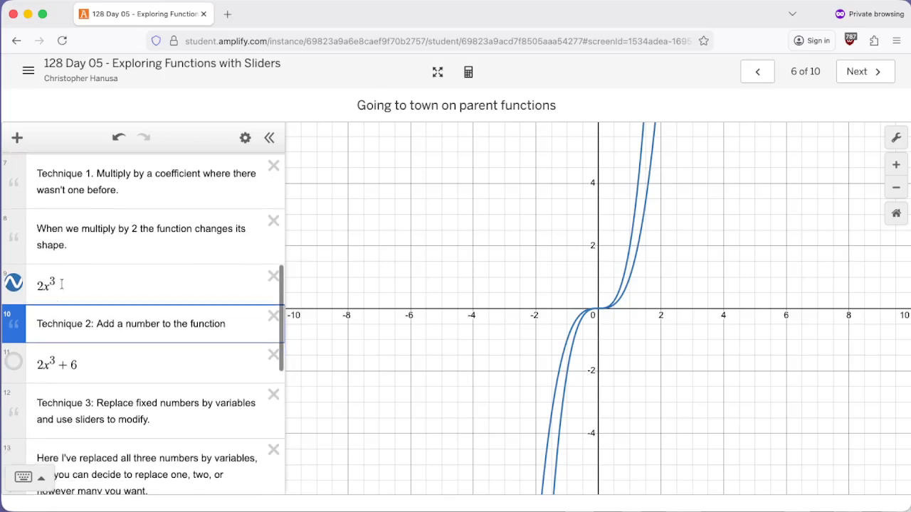
left_click_drag(37, 365, 52, 363)
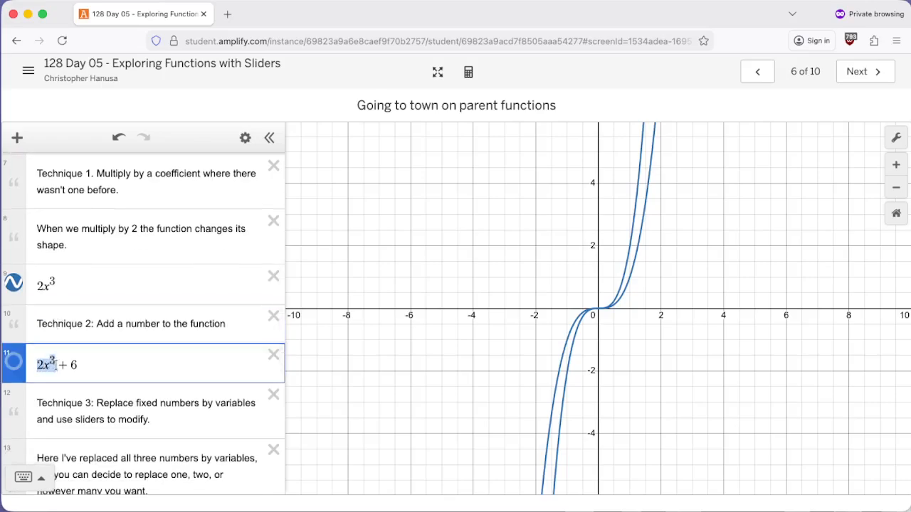
left_click(13, 362)
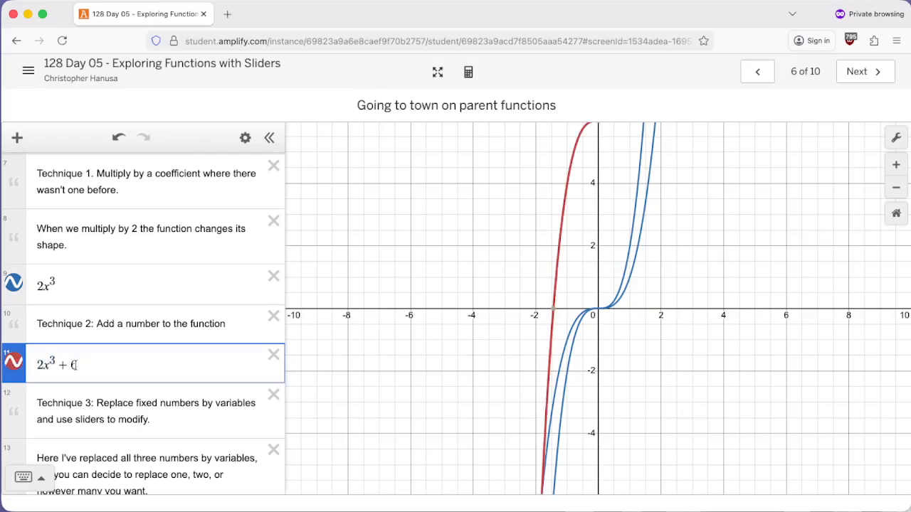
left_click_drag(74, 364, 60, 365)
scroll(573, 223, "down", 5)
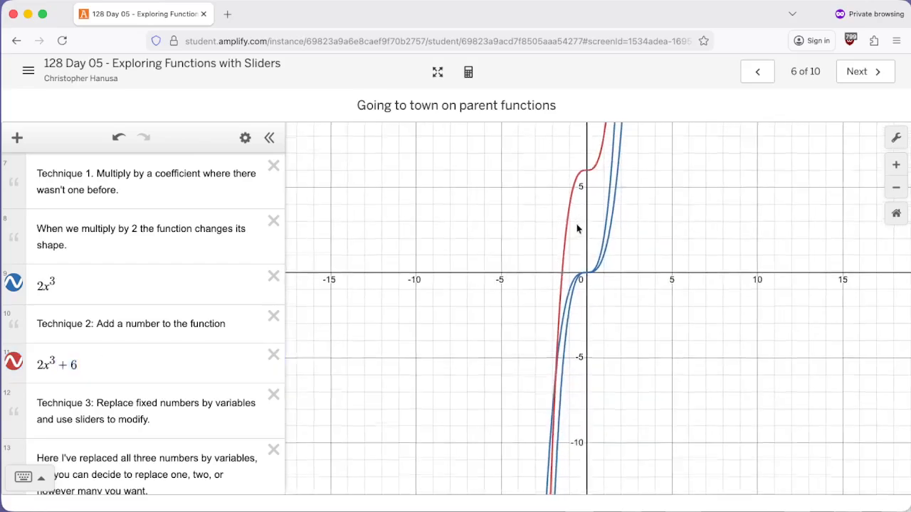
left_click_drag(578, 228, 563, 294)
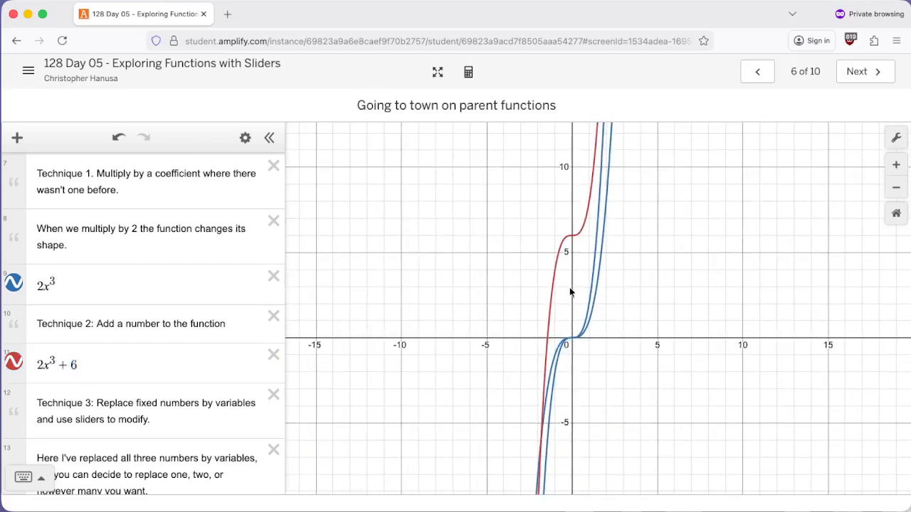
Step: Examine the Technique 3 note and match the numbers in 2x³ + 6 to the variables in axᵇ + c
triple_click(93, 364)
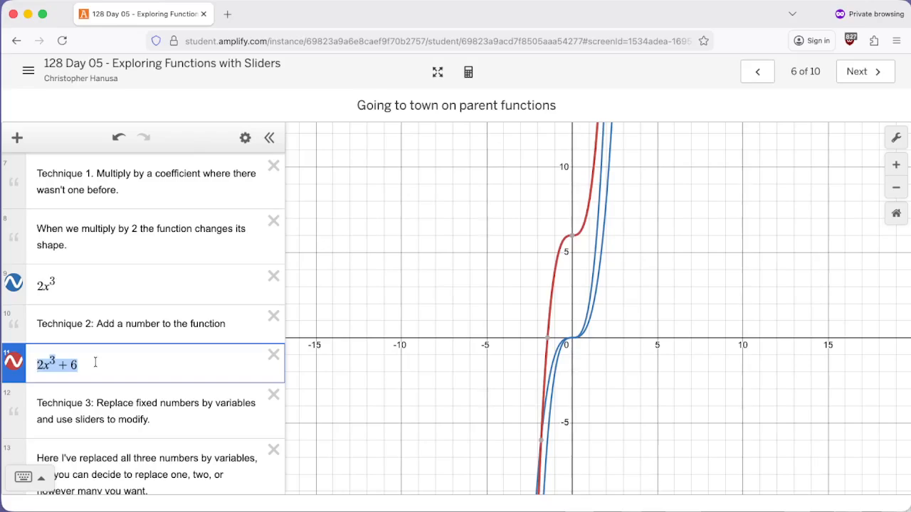
scroll(96, 363, "down", 1)
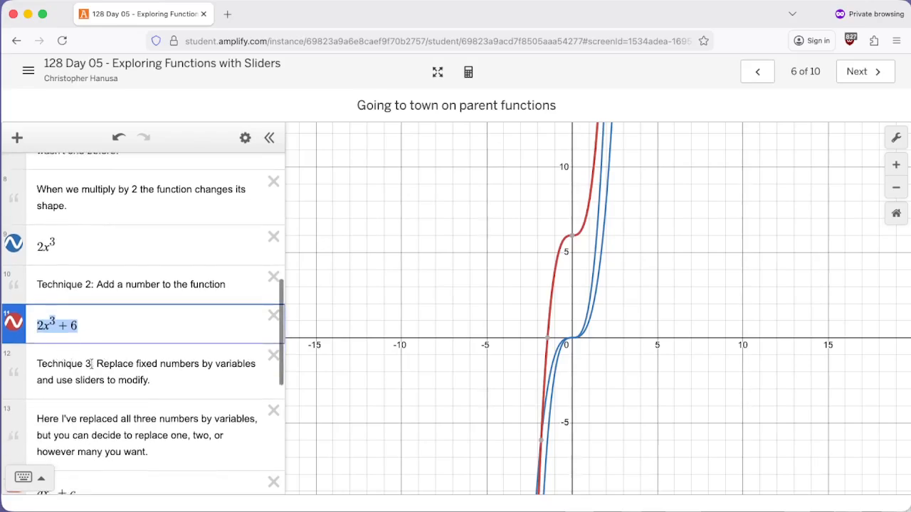
left_click_drag(36, 363, 167, 382)
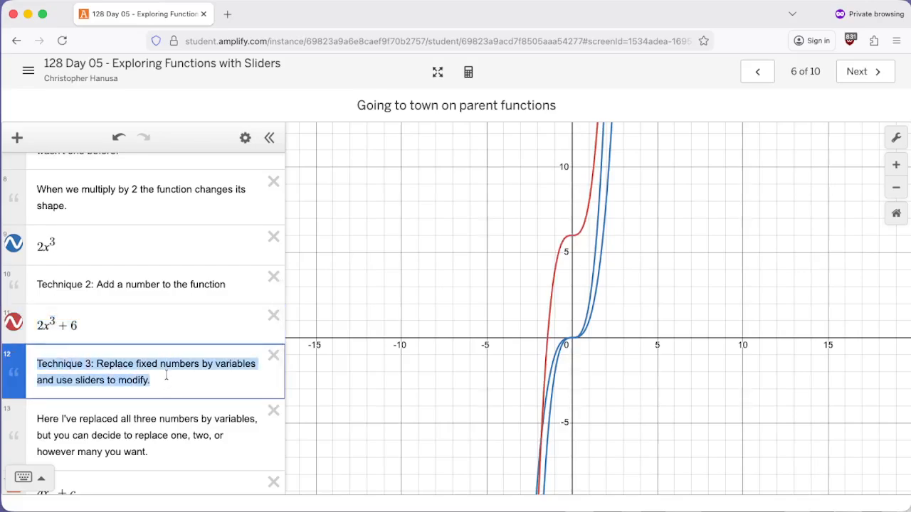
left_click(39, 324)
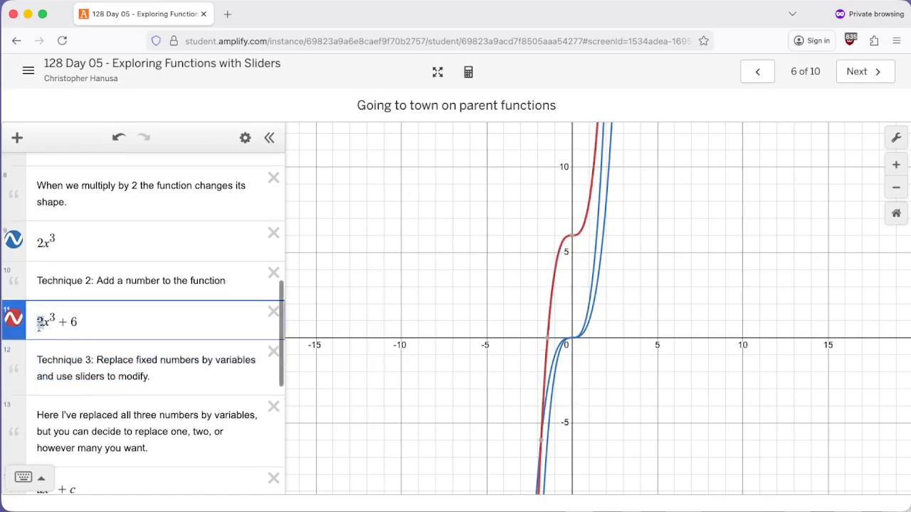
left_click(76, 376)
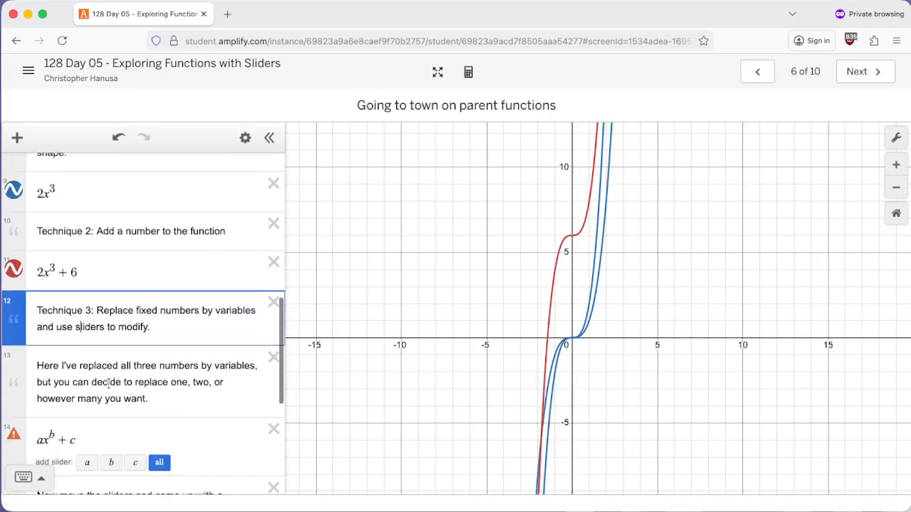
double_click(42, 439)
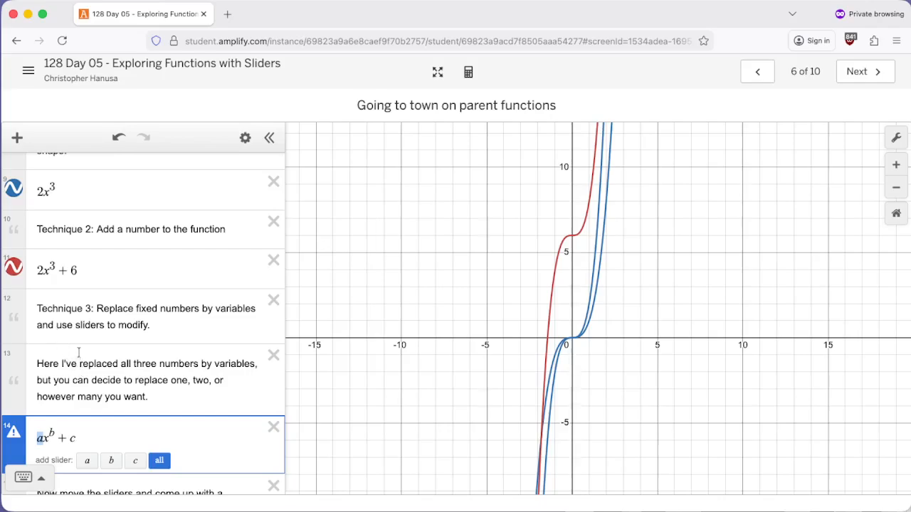
left_click(40, 273)
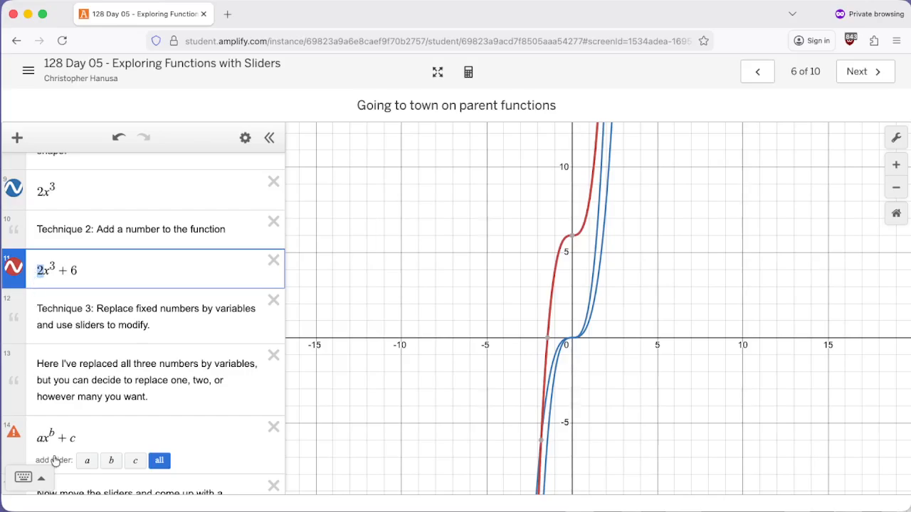
left_click(42, 437)
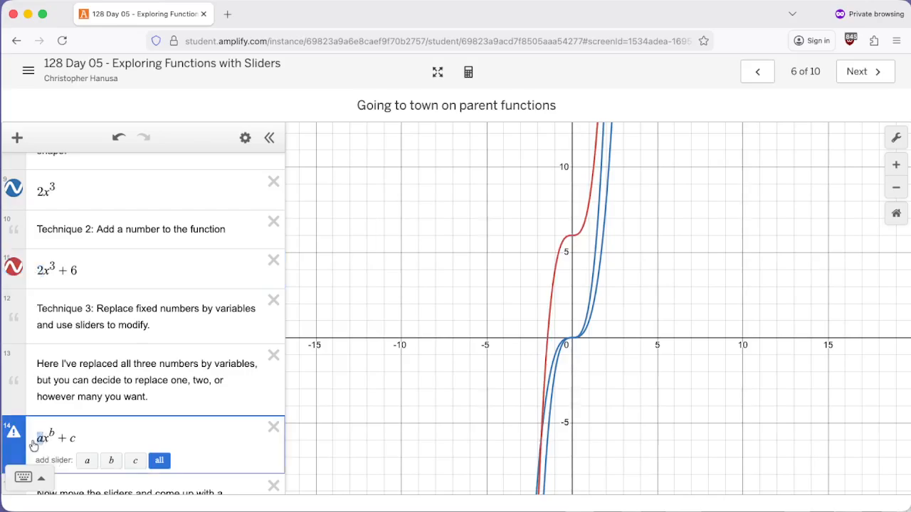
double_click(52, 431)
double_click(72, 437)
Step: Add sliders for all variables in axᵇ + c and set a to 9.6, b to 3.8 and c to 3.3
scroll(128, 399, "down", 3)
left_click(159, 343)
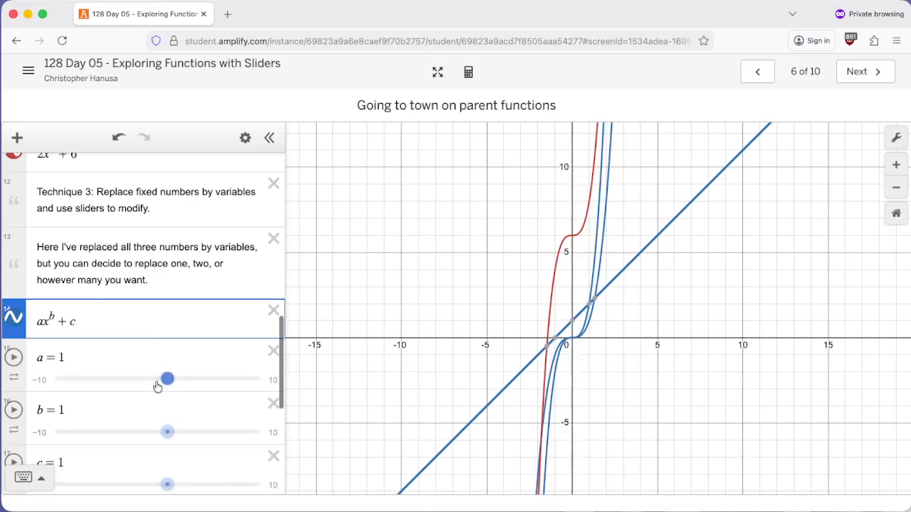
scroll(160, 335, "down", 2)
left_click_drag(167, 308, 187, 309)
left_click_drag(168, 360, 179, 361)
left_click_drag(168, 412, 225, 413)
left_click_drag(177, 361, 198, 362)
left_click_drag(225, 413, 191, 414)
left_click_drag(187, 320, 255, 314)
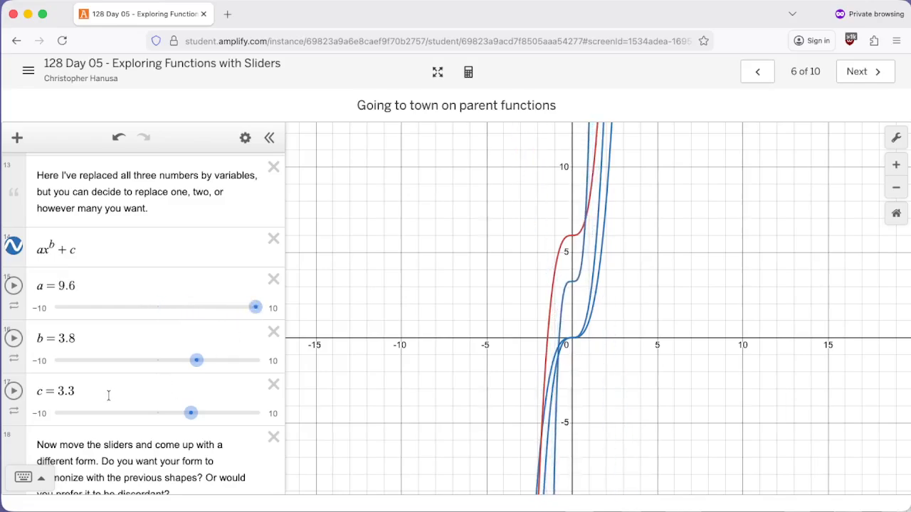
Step: Examine the note on moving the sliders to create a form that is harmonious or discordant with the previous shapes
scroll(108, 395, "down", 3)
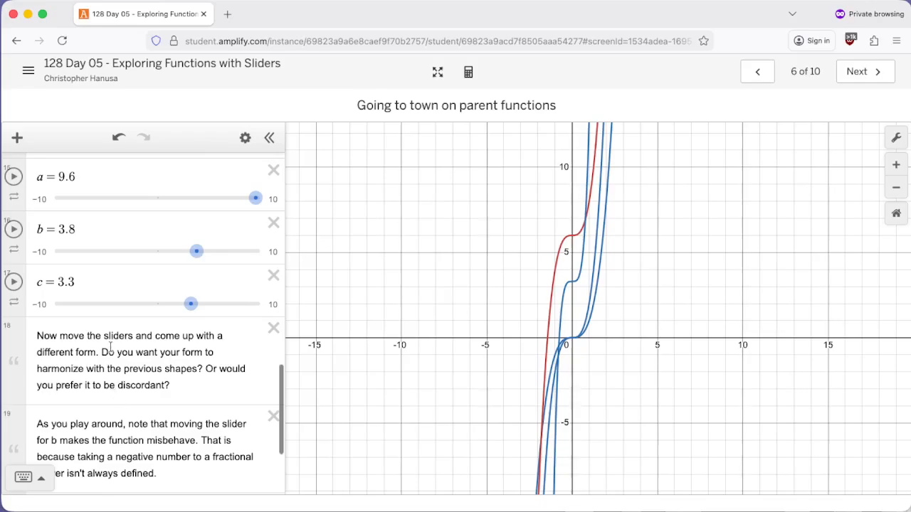
left_click_drag(39, 336, 198, 390)
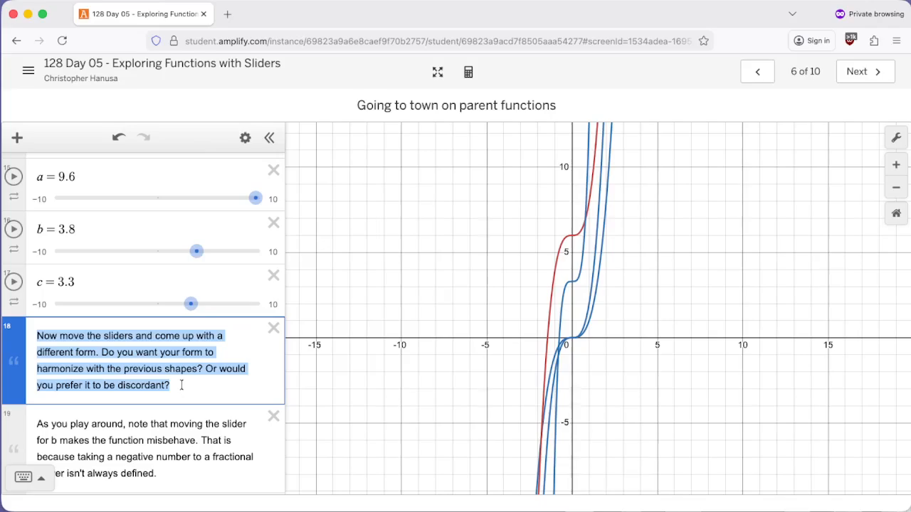
left_click(147, 358)
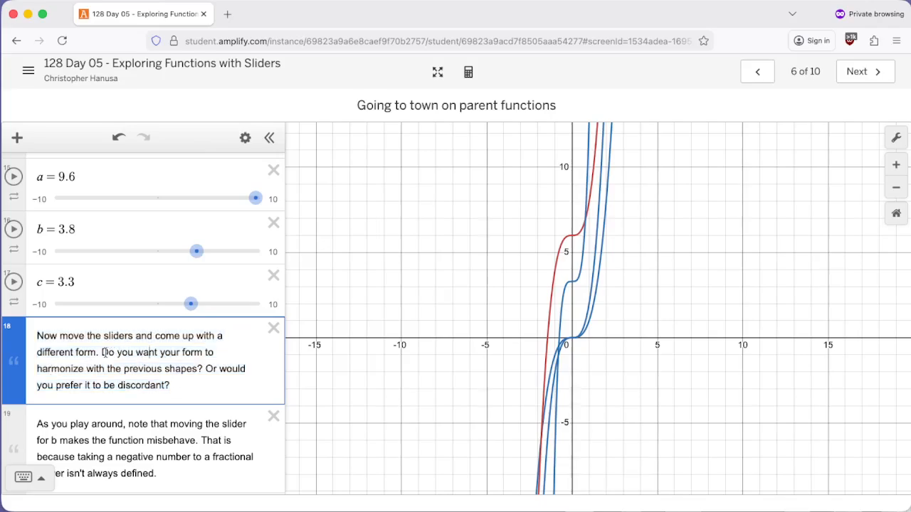
left_click_drag(101, 353, 197, 373)
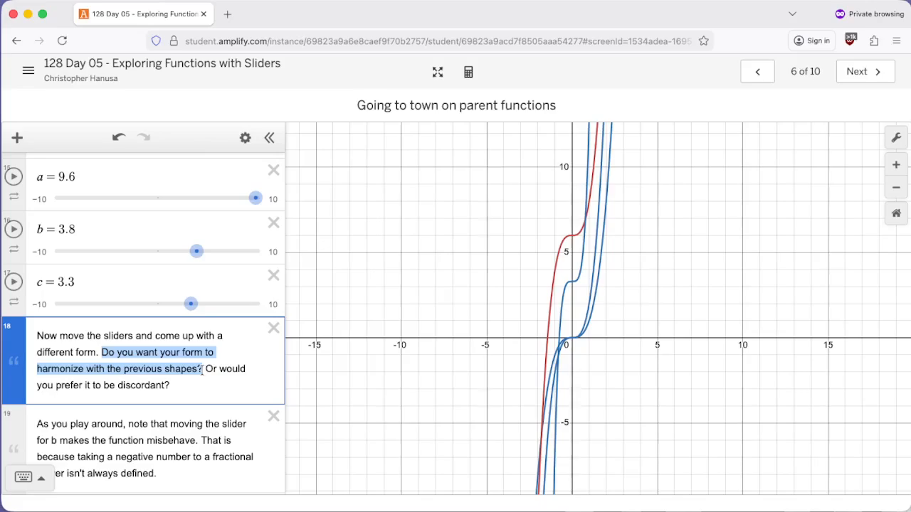
left_click_drag(207, 368, 182, 386)
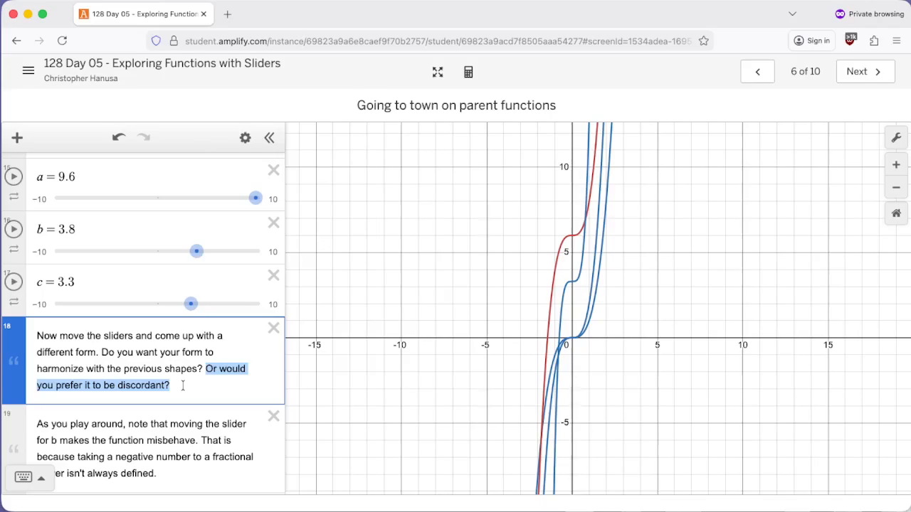
Step: Set the b slider to 4.7 to test the note about negative numbers raised to fractional powers
scroll(195, 384, "down", 3)
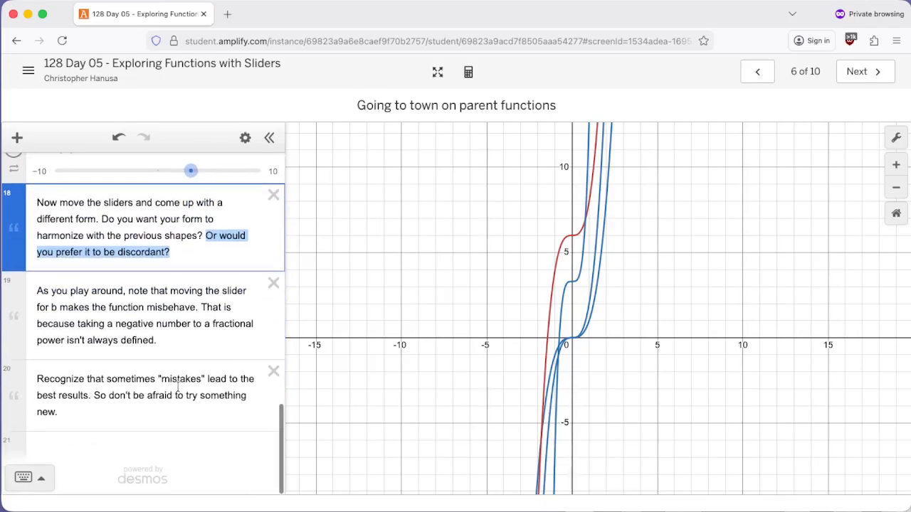
left_click_drag(36, 291, 168, 293)
scroll(158, 299, "up", 3)
left_click_drag(196, 266, 204, 266)
scroll(167, 362, "down", 3)
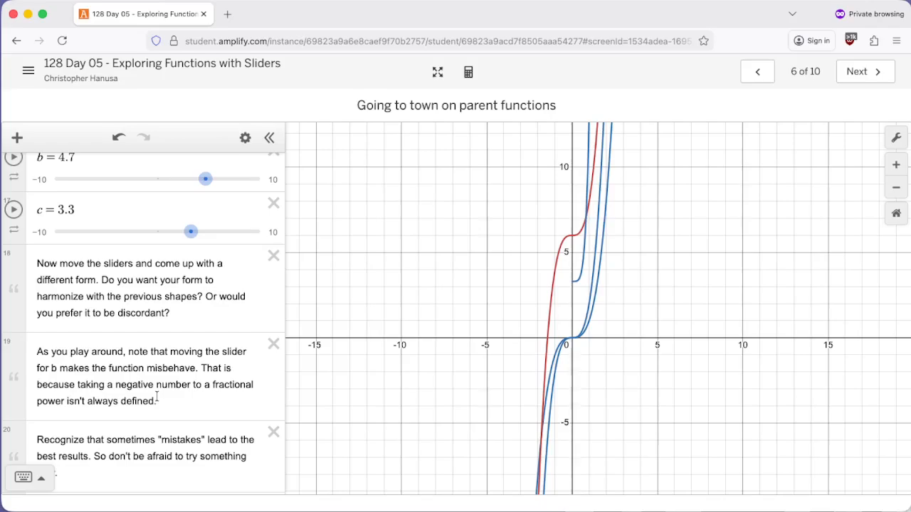
Step: Review the closing note about mistakes leading to the best results and advance to screen 7 of the activity
scroll(143, 399, "down", 2)
left_click(160, 379)
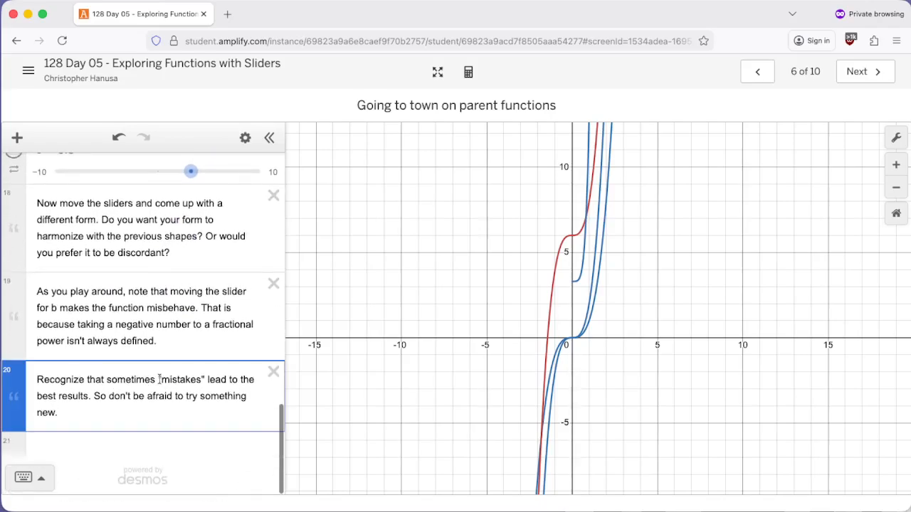
left_click_drag(160, 379, 93, 396)
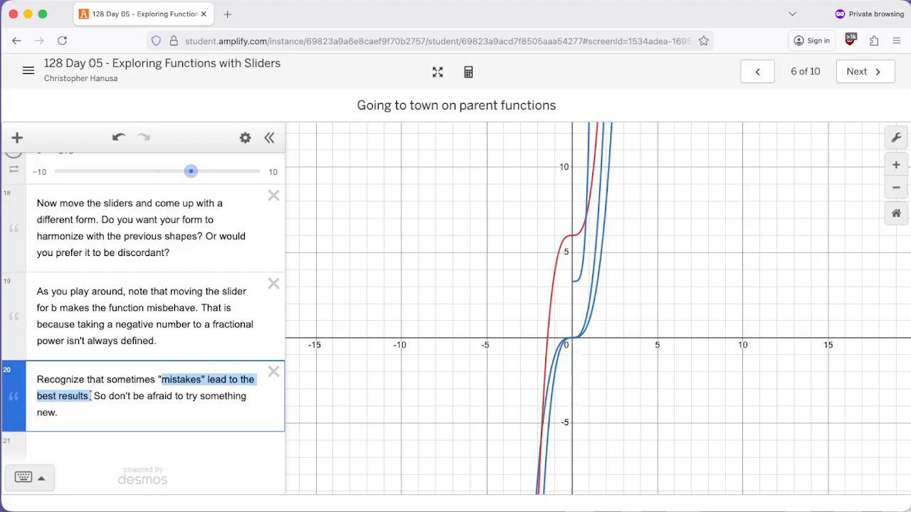
left_click(861, 72)
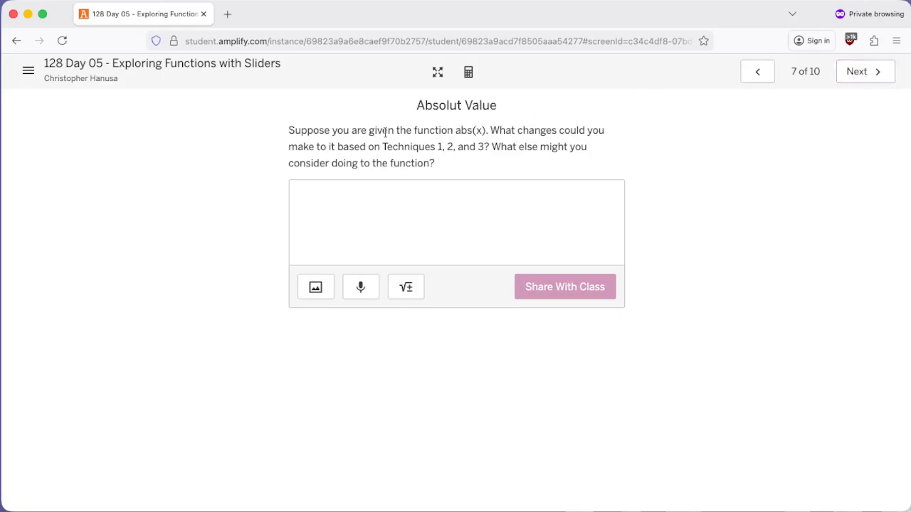
Step: Read the Absolut Value question on changing abs(x) with Techniques 1, 2 and 3
left_click_drag(456, 132, 486, 130)
left_click_drag(384, 148, 483, 146)
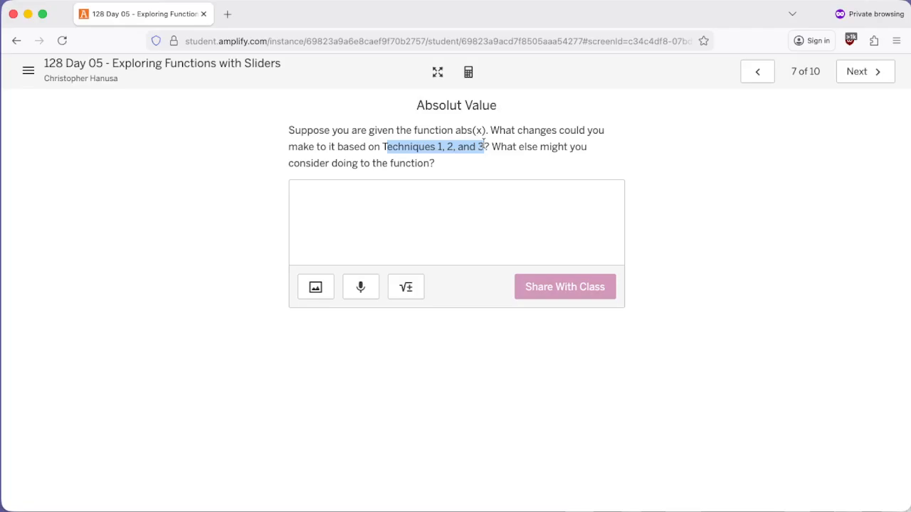
left_click(412, 165)
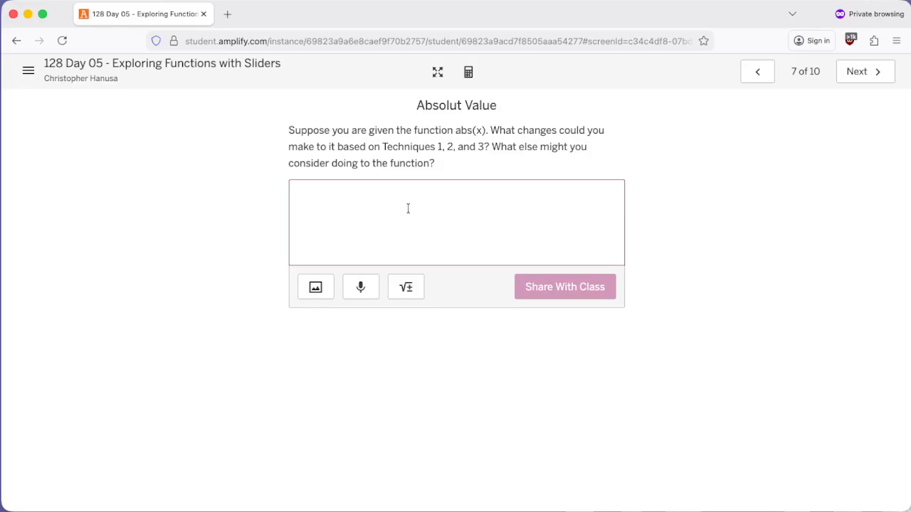
left_click(854, 78)
left_click(760, 75)
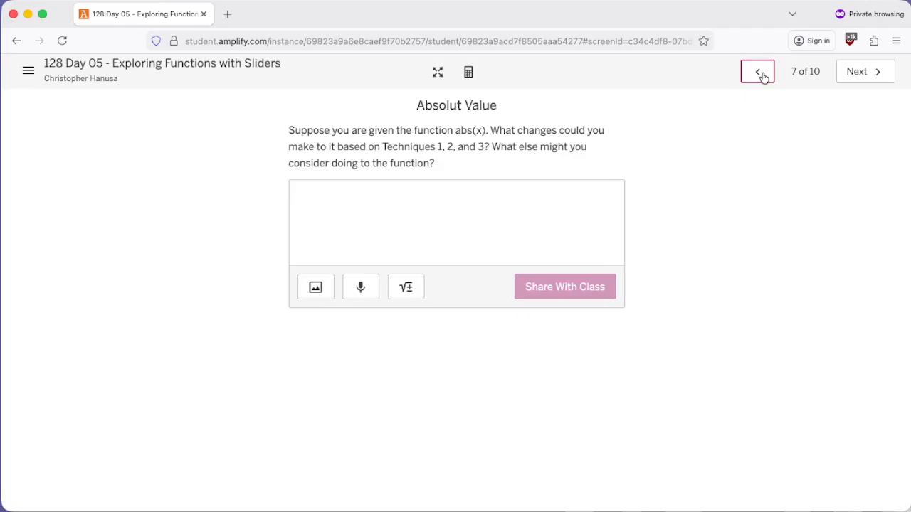
left_click(367, 223)
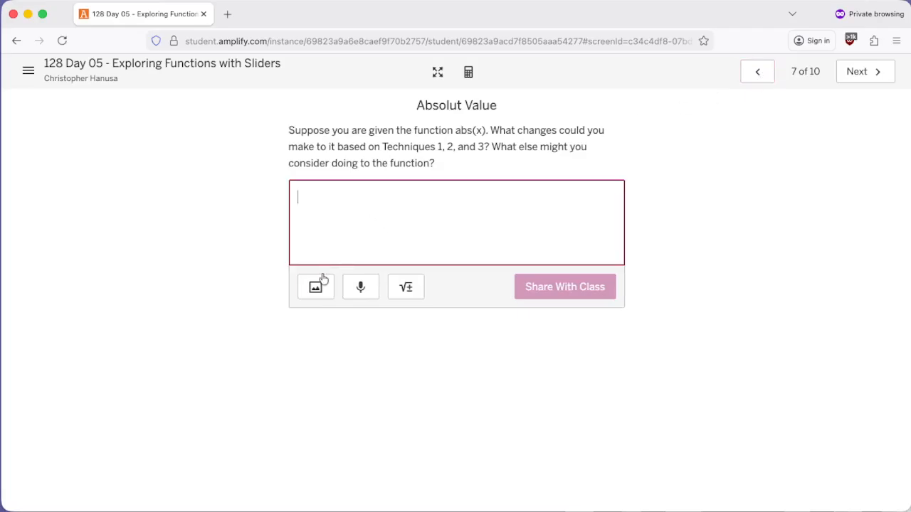
Step: Return to screen 6 and add the expression abs(x) below the last note in the list
left_click(759, 73)
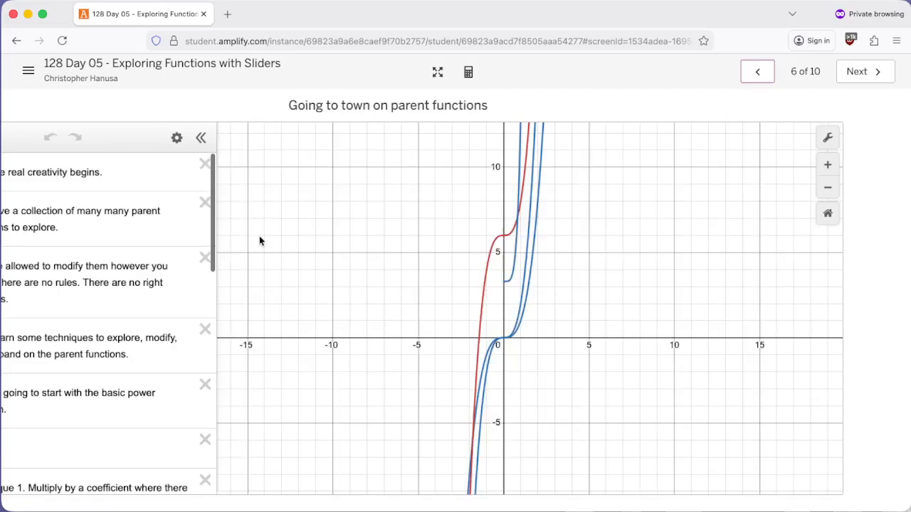
scroll(171, 293, "down", 10)
scroll(170, 293, "down", 3)
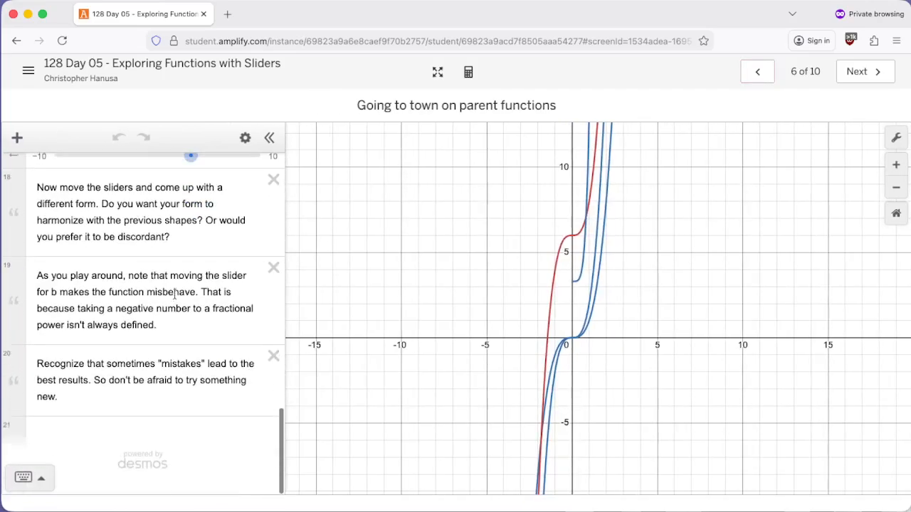
left_click(159, 448)
type("abs(x)")
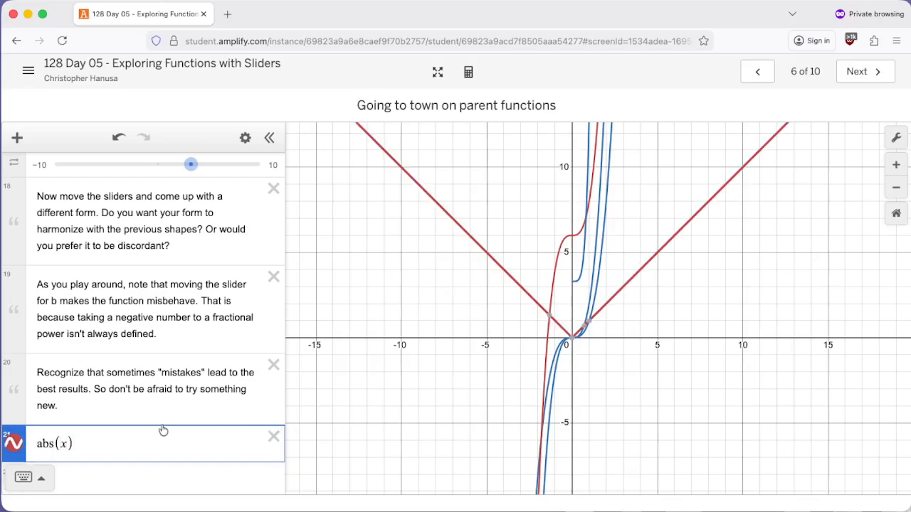
Step: Apply Technique 1 to abs(x) by adding coefficient 2 inside and 4 in front, giving 4abs(2x)
scroll(147, 228, "up", 10)
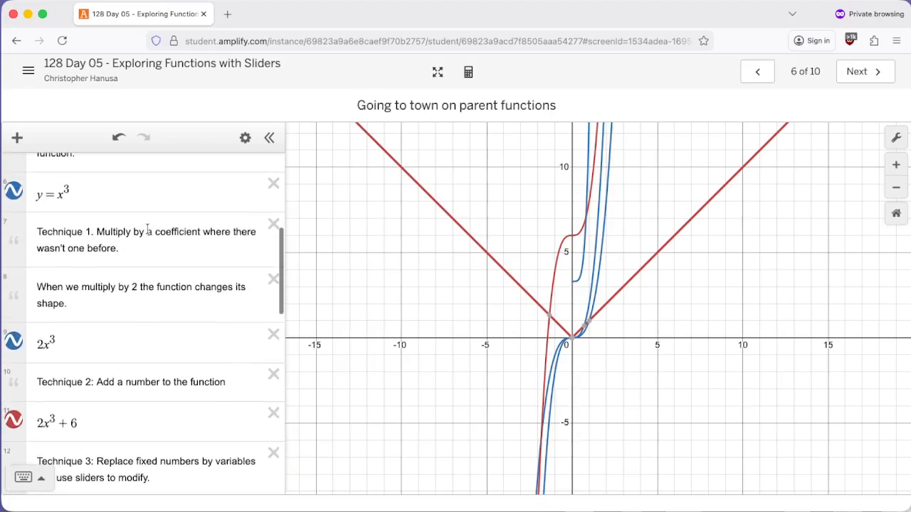
scroll(148, 231, "down", 10)
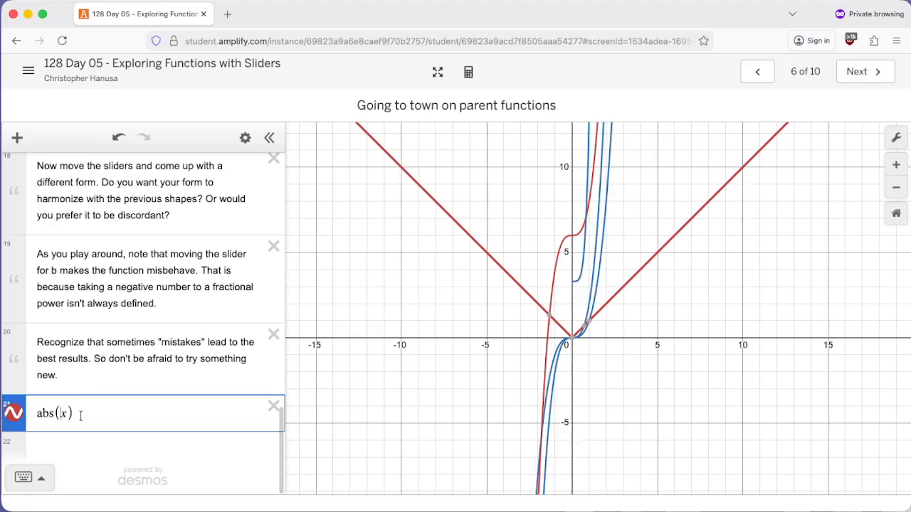
type("2")
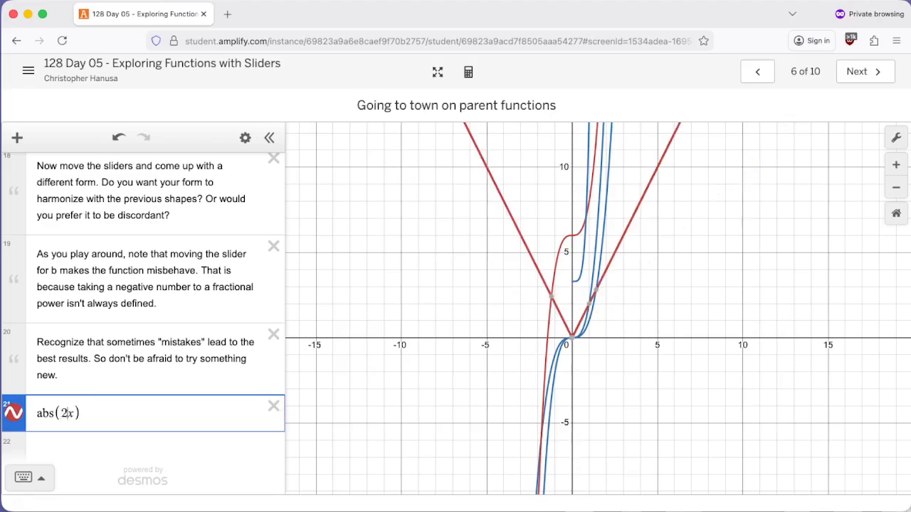
left_click(36, 415)
type("4")
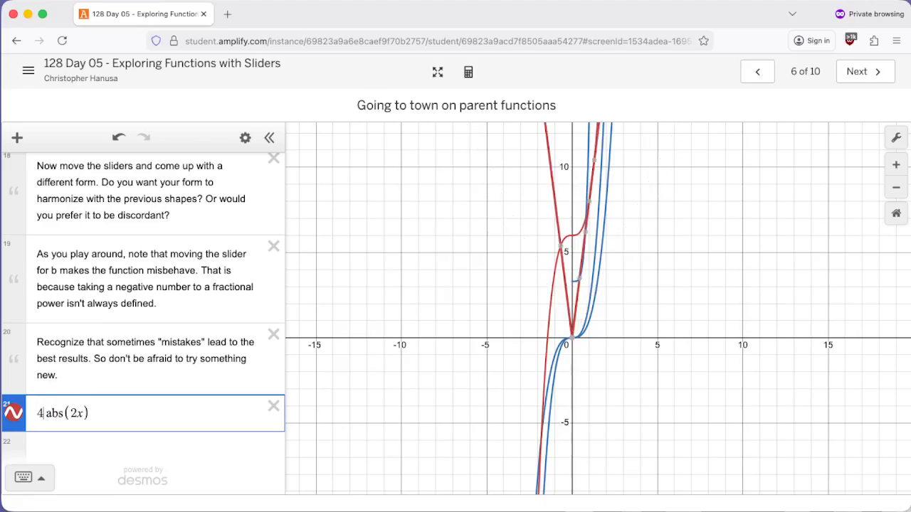
Step: Apply Technique 2 by adding 1 to the end of the function 4abs(2x)
left_click(97, 411)
scroll(138, 342, "up", 15)
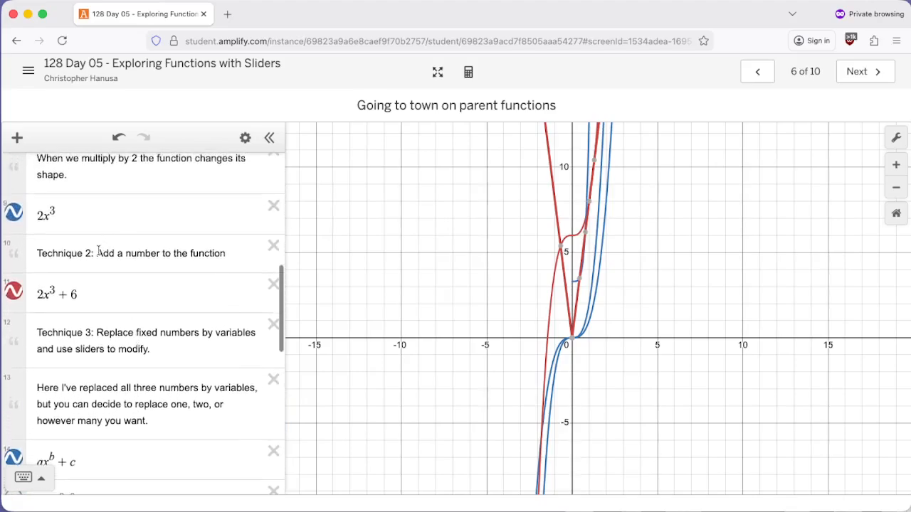
left_click_drag(97, 253, 229, 254)
scroll(102, 324, "down", 10)
scroll(102, 324, "down", 5)
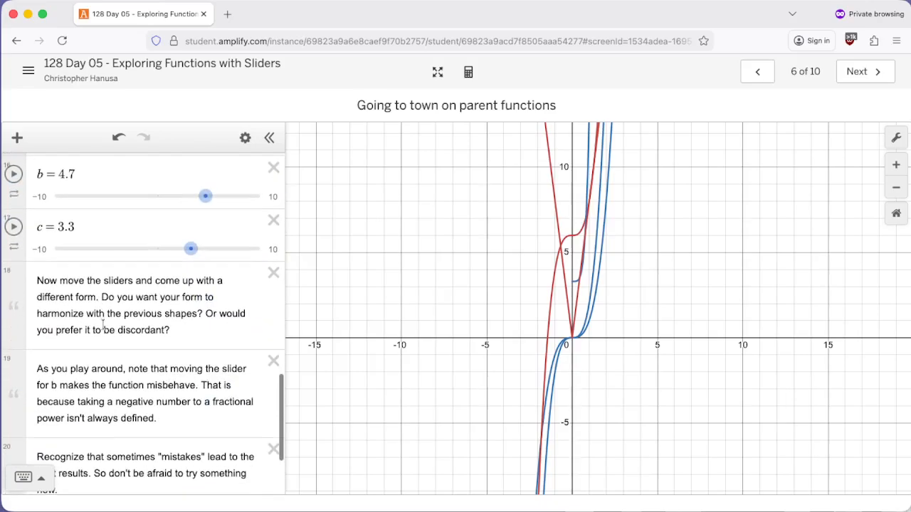
left_click(170, 395)
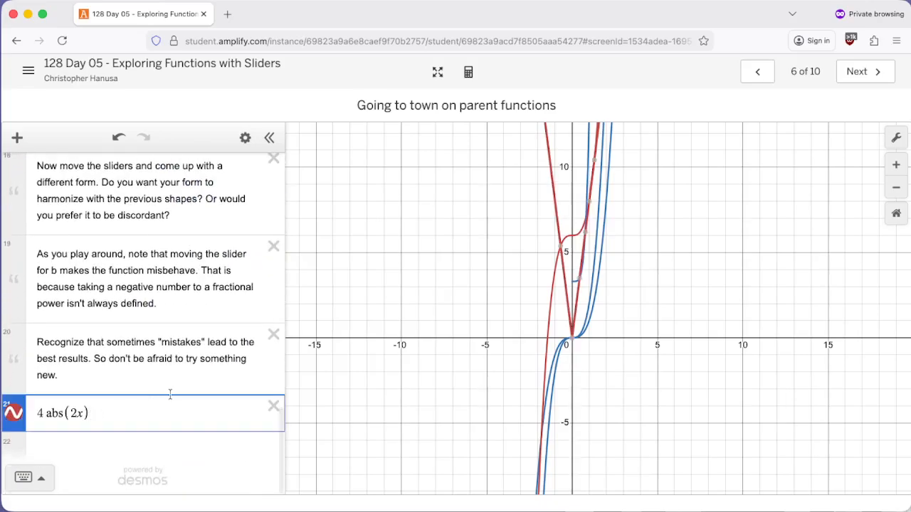
type("+")
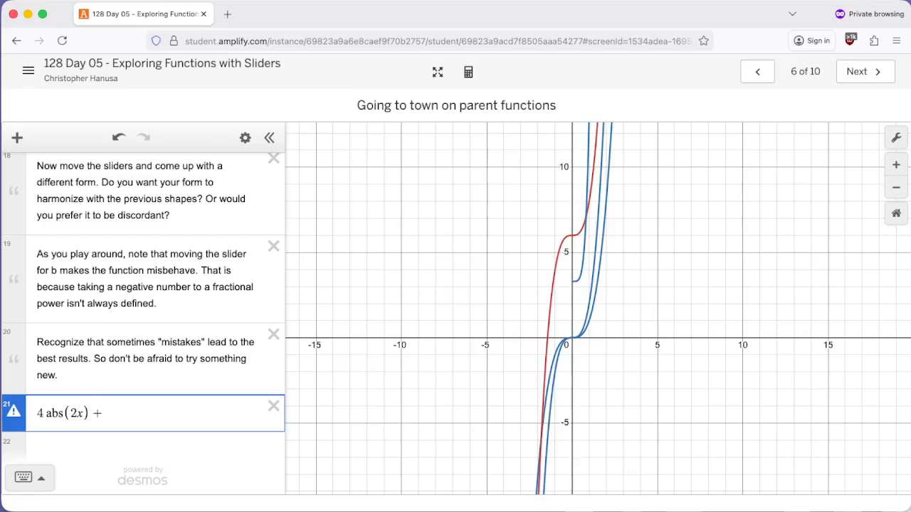
type("1")
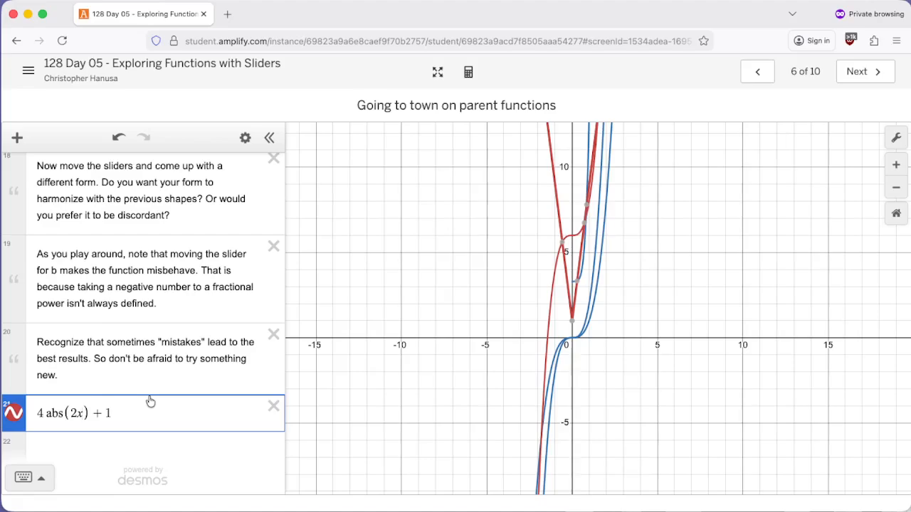
Step: Subtract 1 inside the absolute value so the expression reads 4abs(2x − 1) + 1
key("Left")
key("Left")
key("Left")
type("-1")
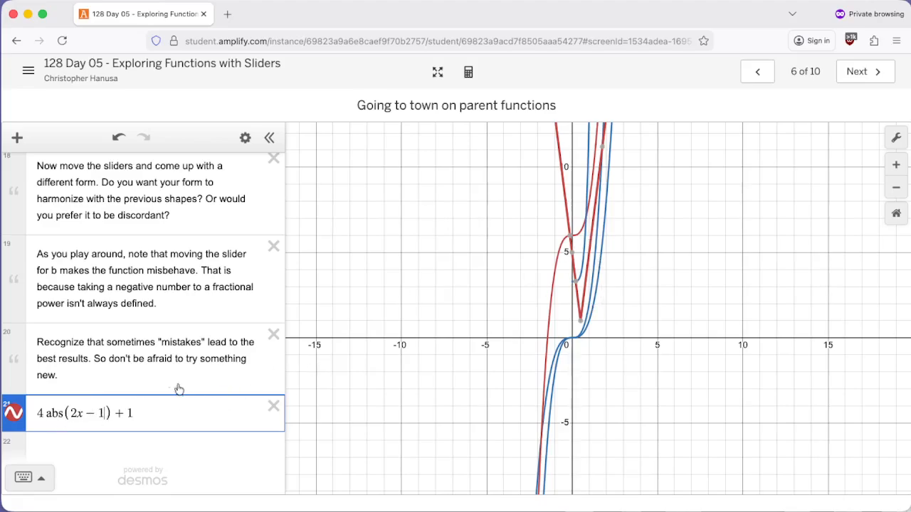
Step: Copy the expression 4abs(2x − 1) + 1 into a new line directly below it
scroll(131, 367, "up", 10)
scroll(131, 367, "down", 10)
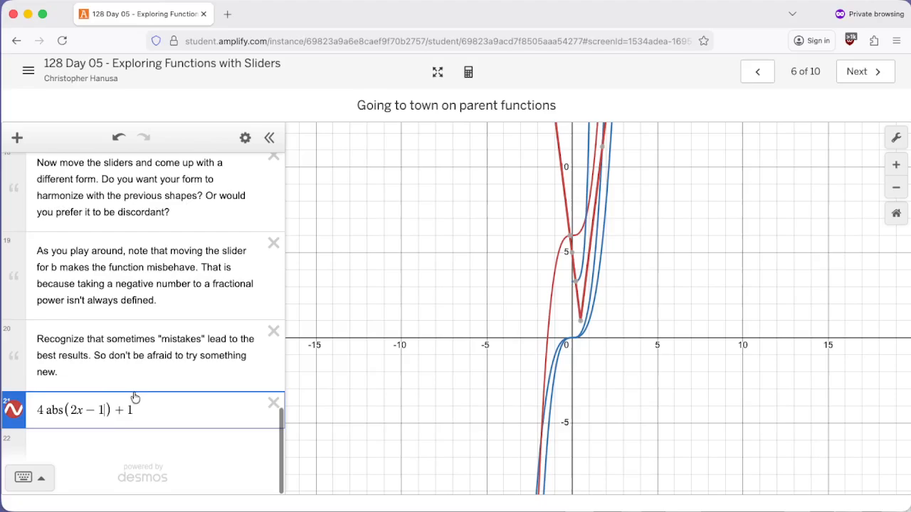
left_click_drag(133, 413, 36, 416)
key("ctrl+c")
left_click(82, 443)
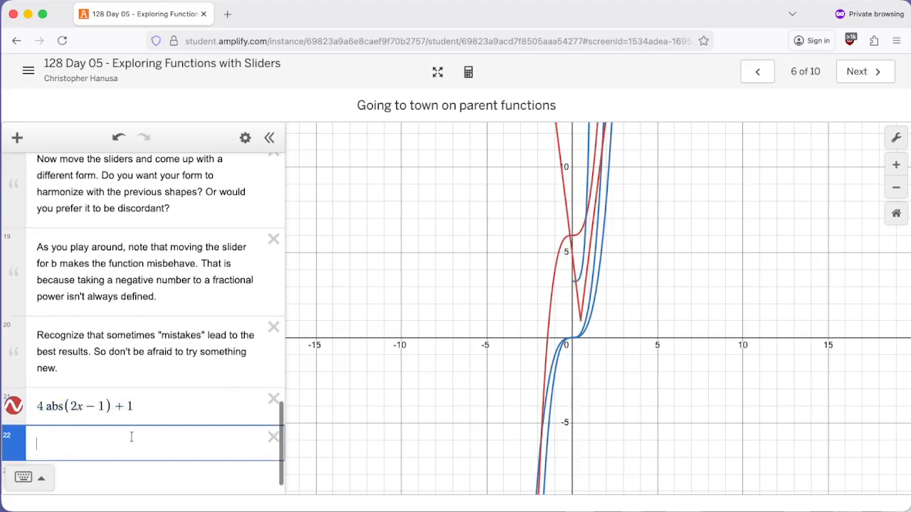
key("ctrl+v")
Step: Replace the fixed numbers in the copied expression with variables so it reads n abs(mx − p) + q
left_click(41, 442)
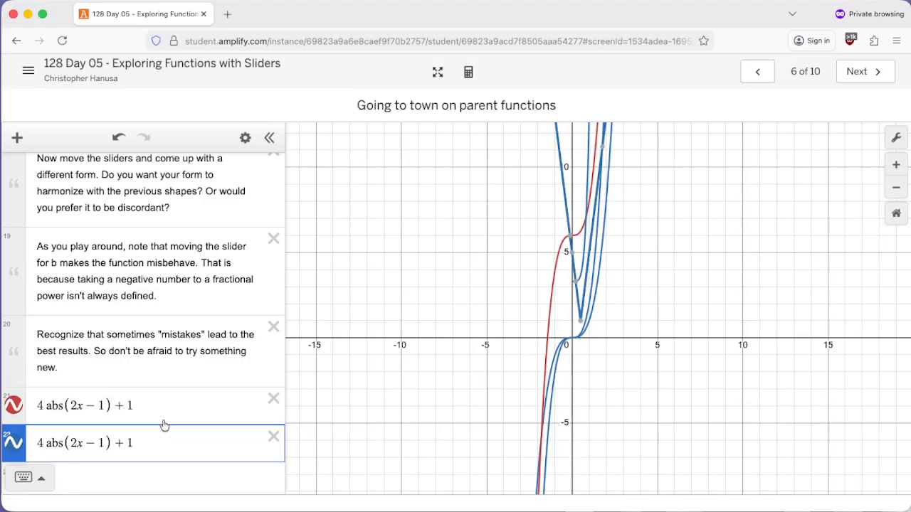
key("BackSpace")
type("n")
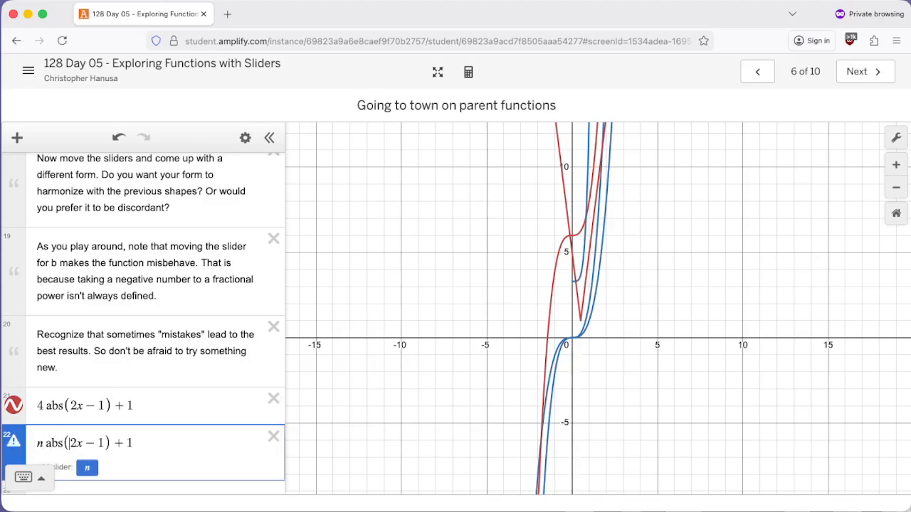
key("Delete")
type("m")
key("BackSpace")
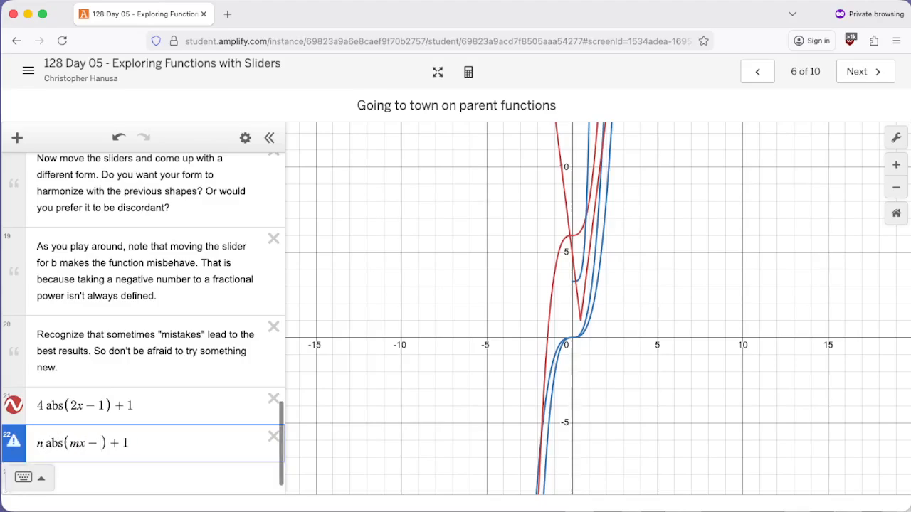
type("p")
key("End")
key("BackSpace")
type("q")
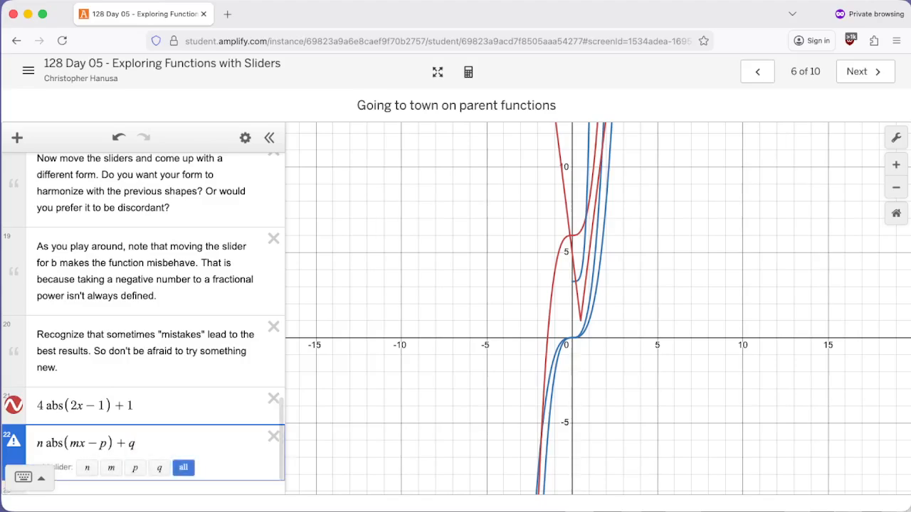
Step: Add sliders for all four variables and set m to 1.5, p to −0.8 and q to −2.6
left_click(185, 415)
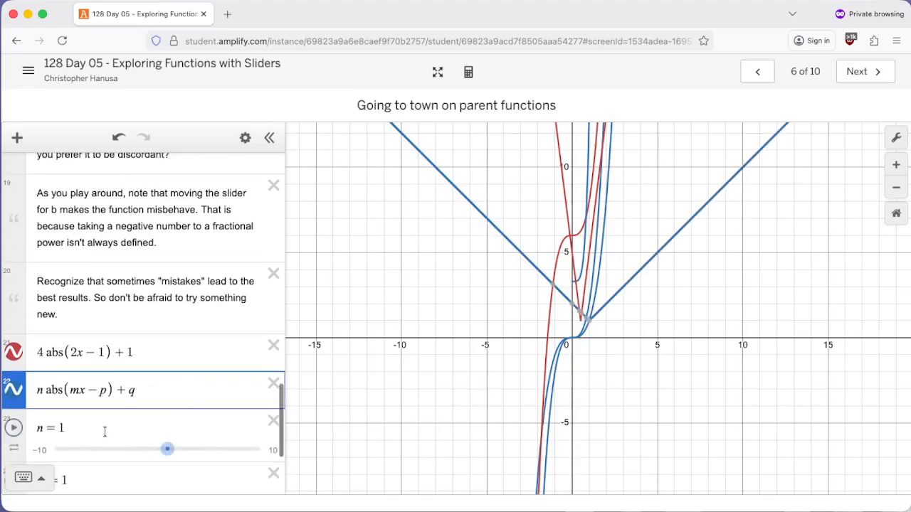
scroll(107, 427, "down", 4)
mouse_move(165, 335)
left_mouse_down()
mouse_move(147, 334)
mouse_move(168, 334)
left_mouse_up()
mouse_move(167, 385)
left_mouse_down()
mouse_move(145, 386)
mouse_move(182, 387)
mouse_move(172, 387)
left_mouse_up()
mouse_move(167, 438)
left_mouse_down()
mouse_move(197, 443)
mouse_move(159, 431)
mouse_move(149, 442)
left_mouse_up()
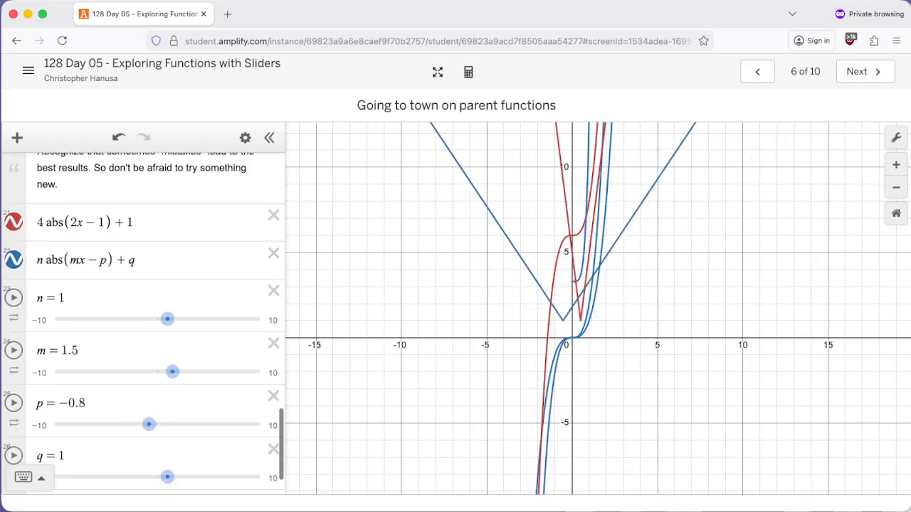
left_click_drag(167, 477, 147, 432)
Step: Move the m slider to about −0.5 and lower the n slider to reshape the absolute value graph
left_click_drag(173, 319, 152, 320)
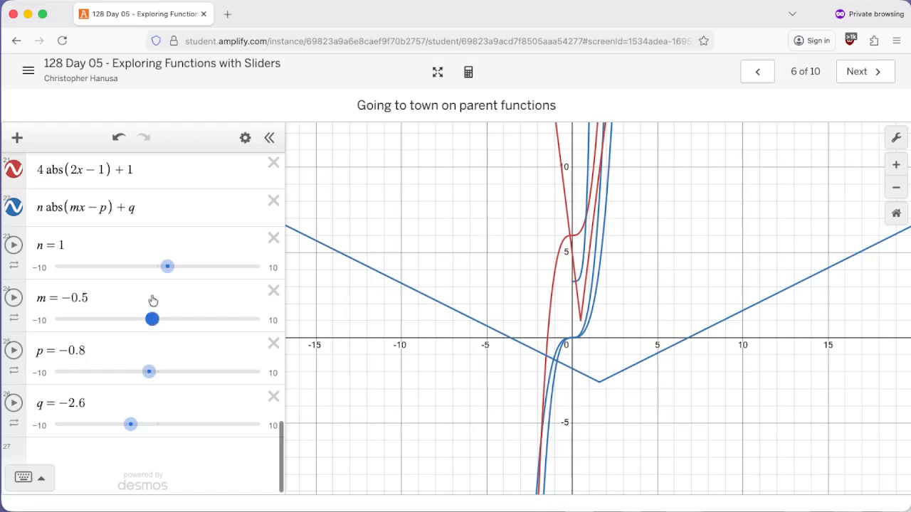
left_click_drag(166, 266, 145, 267)
mouse_move(153, 322)
left_mouse_down()
mouse_move(121, 319)
mouse_move(202, 320)
mouse_move(143, 319)
mouse_move(151, 319)
left_mouse_up()
Step: Advance to screen 8 on implicit functions and copy x² + y² = 4 into the empty expression line
left_click(869, 76)
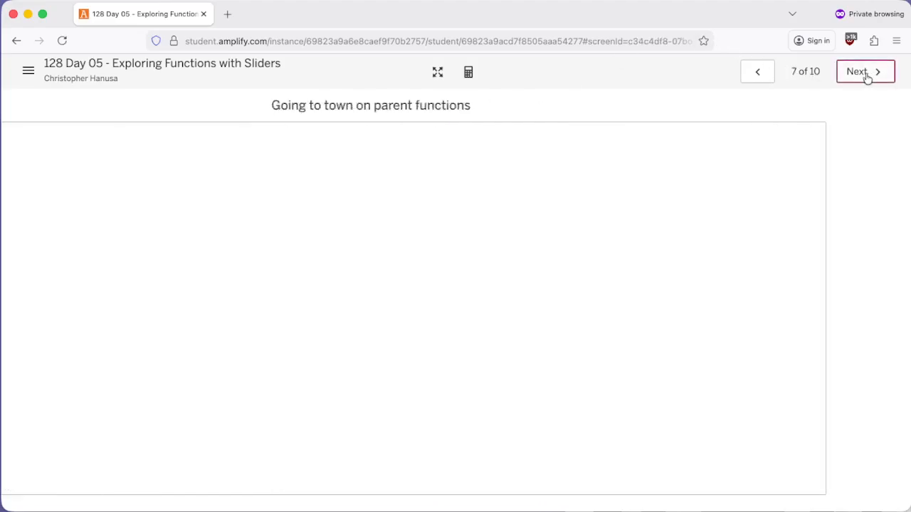
left_click(859, 77)
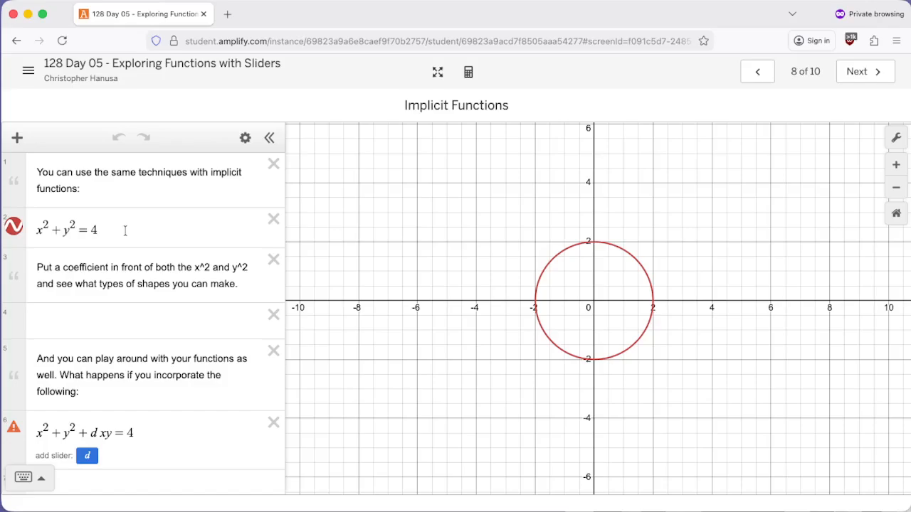
left_click_drag(94, 230, 34, 229)
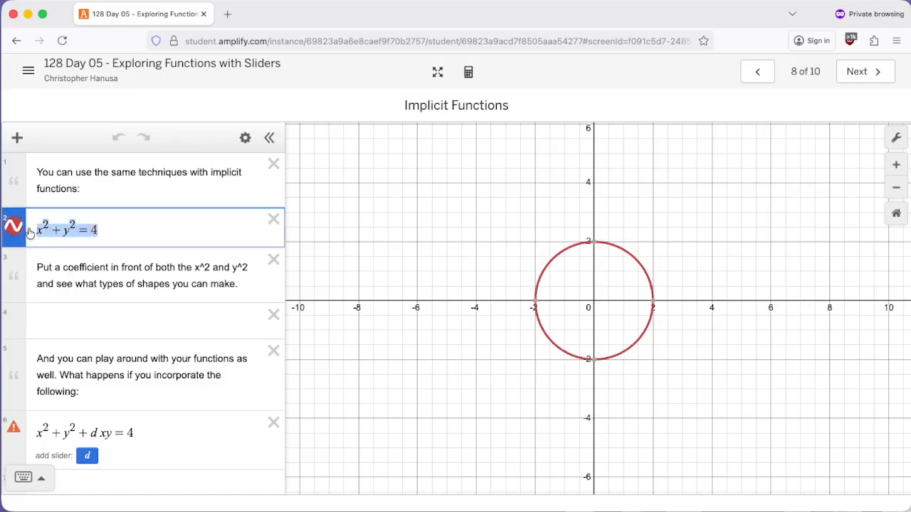
left_click(78, 315)
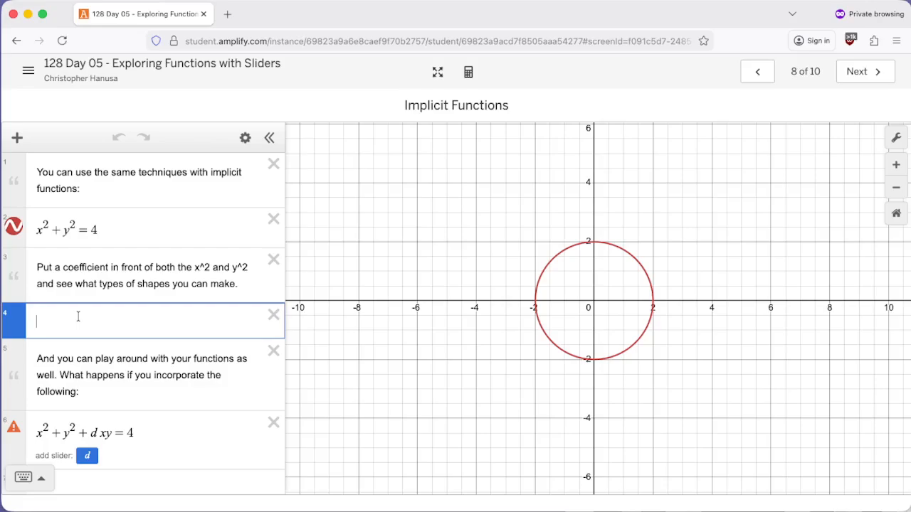
key("ctrl+v")
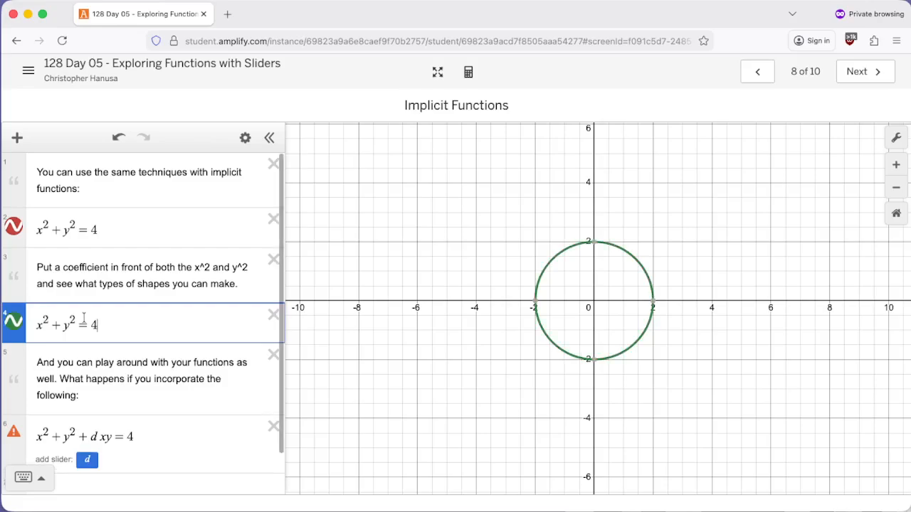
Step: Put coefficient 2 before x² in the copied equation and change the plus to minus, giving 2x² − y² = 4
left_click(38, 326)
type("a")
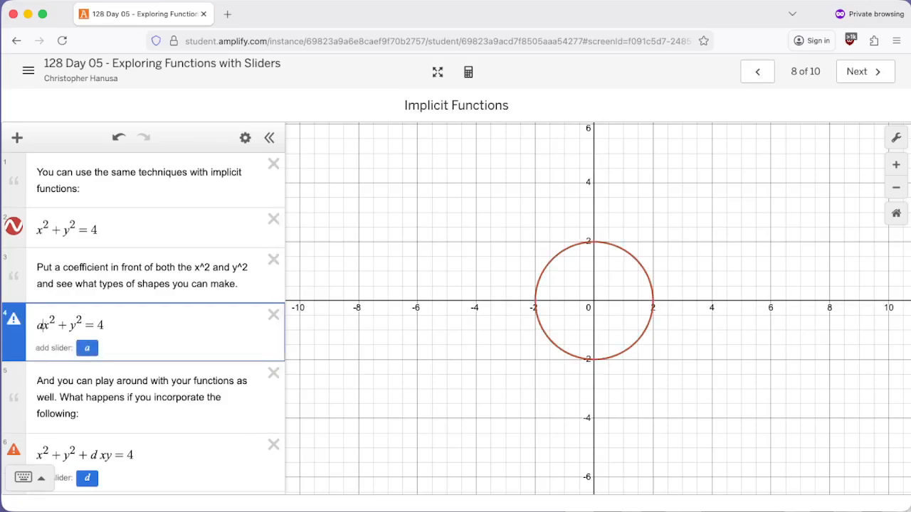
key("BackSpace")
type("2")
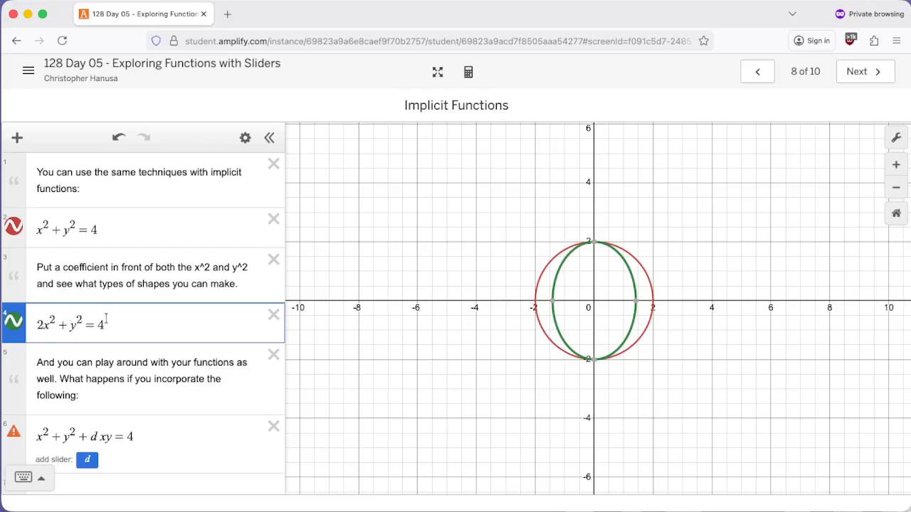
key("BackSpace")
type("-")
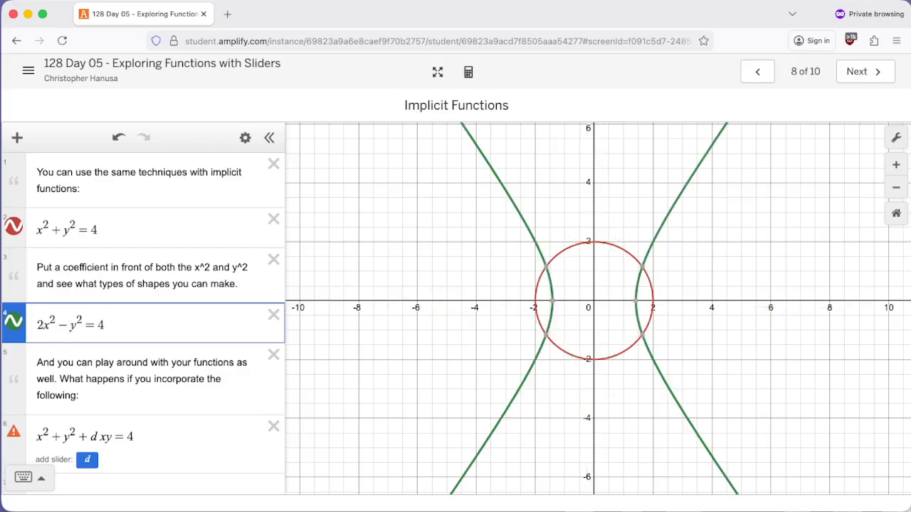
Step: Insert a new expression below 2x² − y² = 4, enter ax² − by² and add sliders for a and b
left_click(100, 325)
left_click(20, 142)
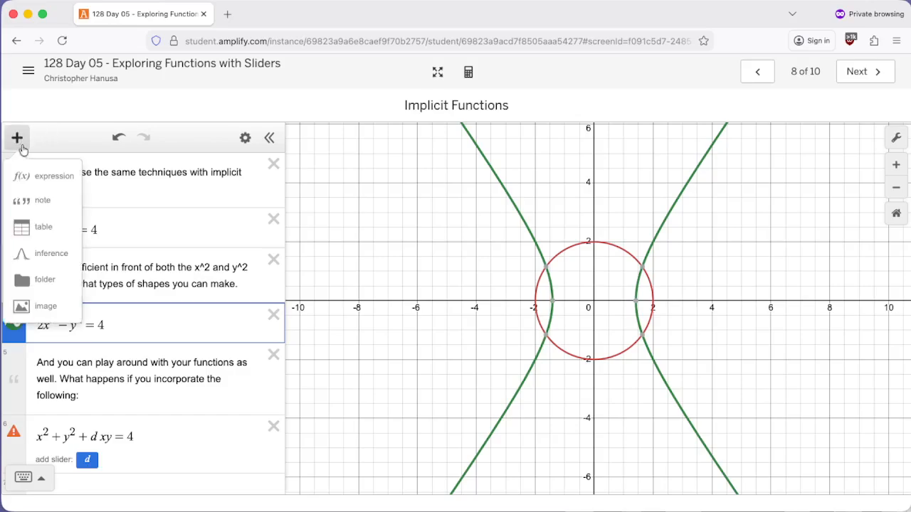
left_click(43, 176)
type("a")
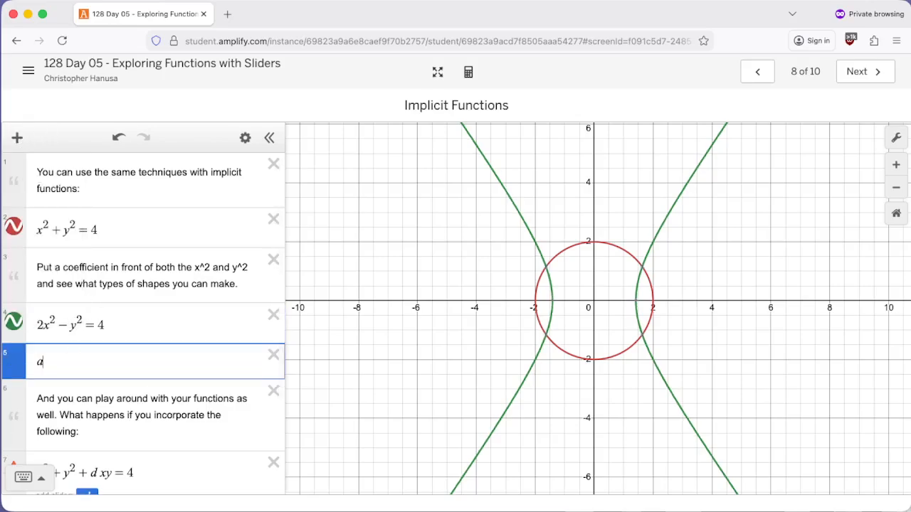
type("x^2")
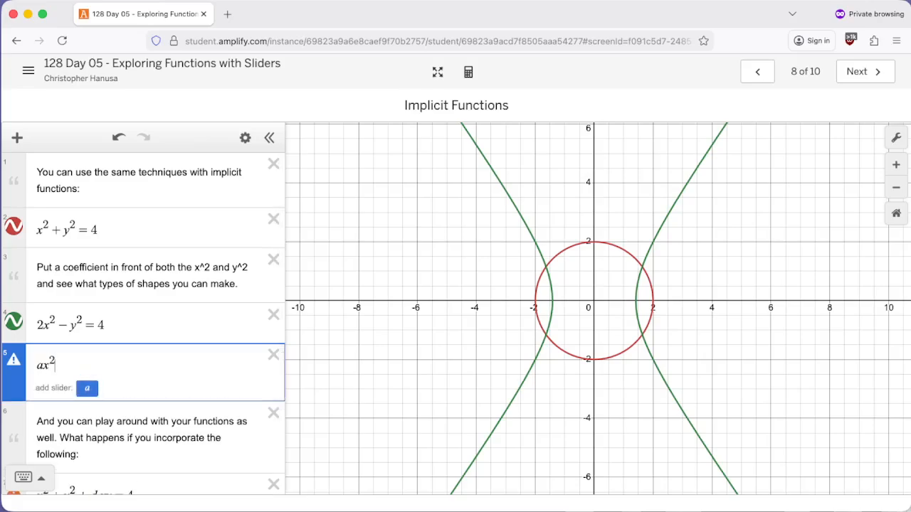
type("-=")
key("BackSpace")
type("by^2")
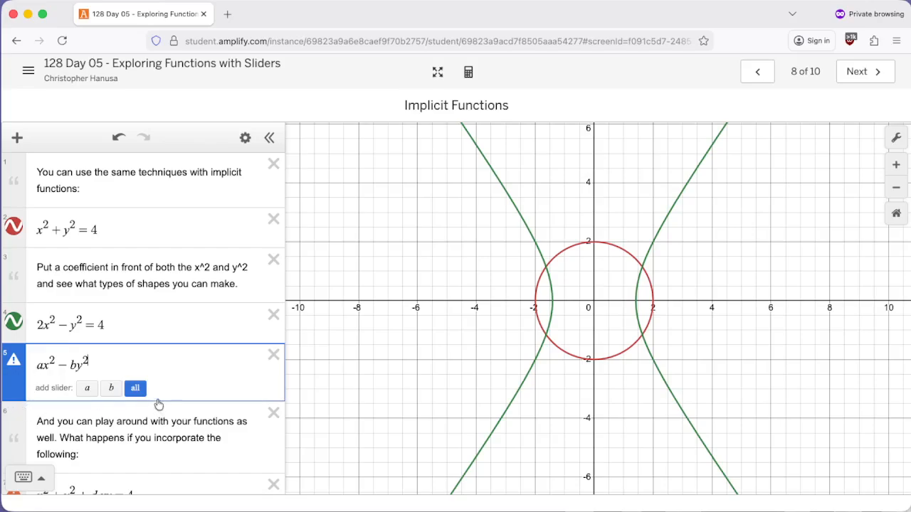
left_click(134, 388)
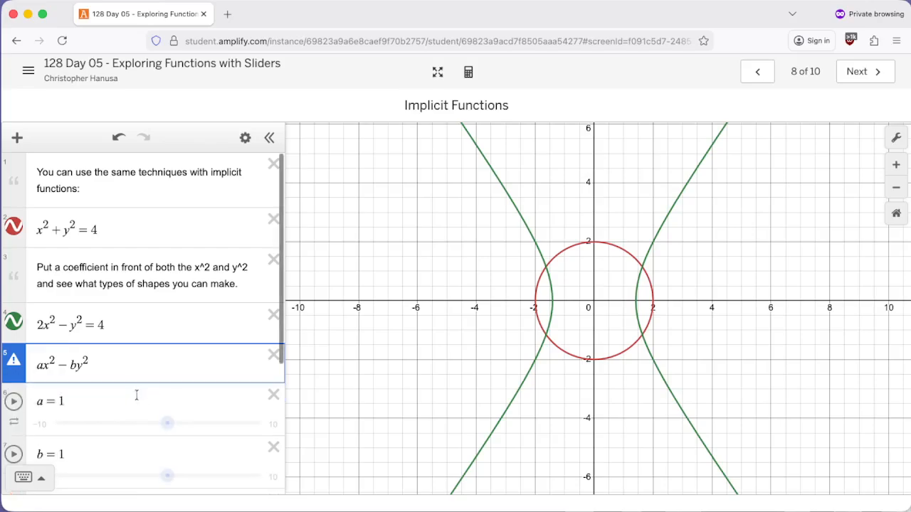
scroll(153, 402, "down", 1)
mouse_move(166, 390)
left_mouse_down()
mouse_move(184, 391)
mouse_move(166, 390)
left_mouse_up()
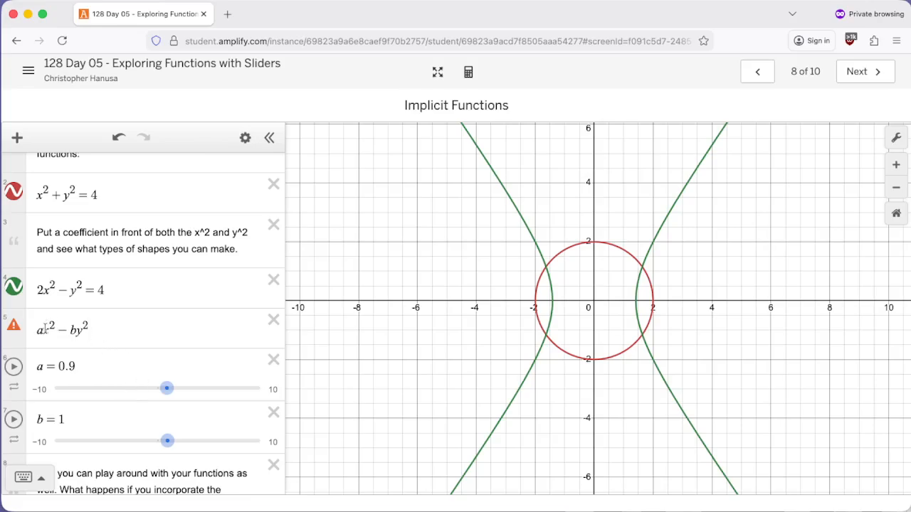
Step: Complete the new expression as ax² − by² = 2 and raise the a slider to 4.5
left_click(109, 325)
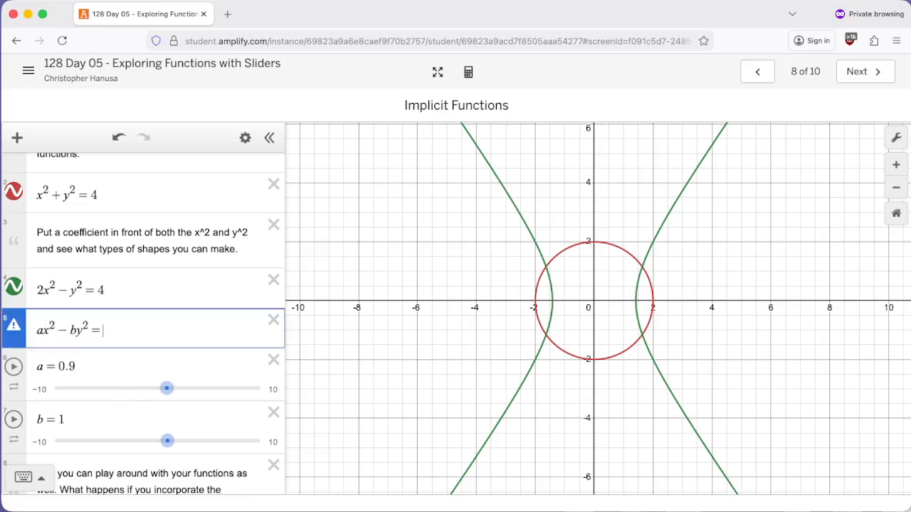
type("= 2")
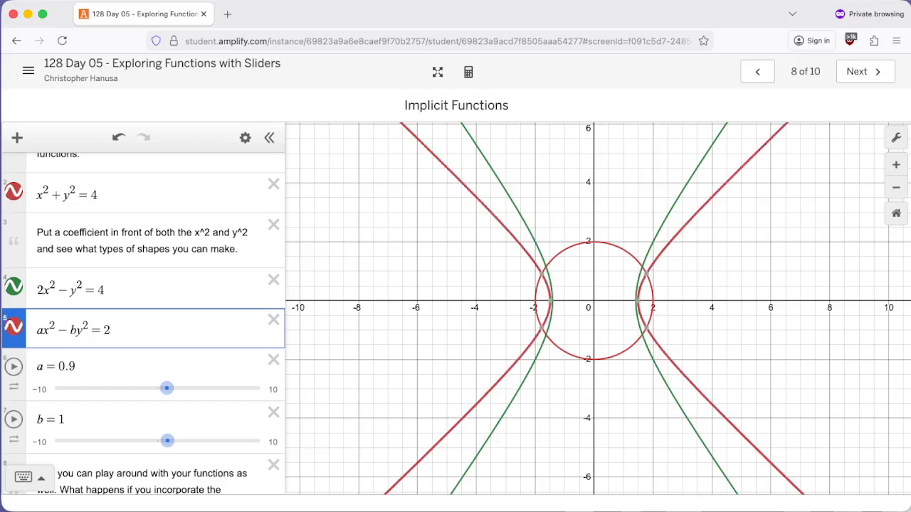
left_click_drag(166, 387, 202, 388)
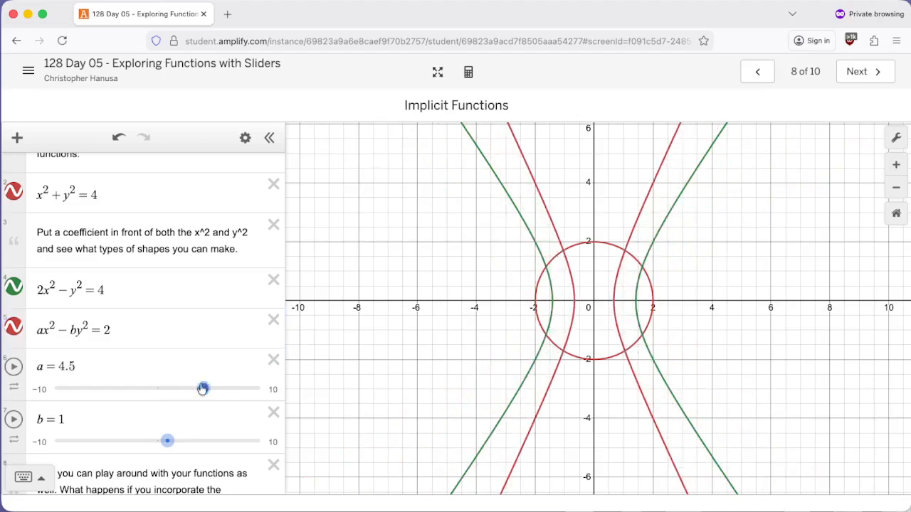
mouse_move(171, 442)
left_mouse_down()
mouse_move(197, 442)
mouse_move(110, 443)
mouse_move(196, 440)
mouse_move(169, 440)
left_mouse_up()
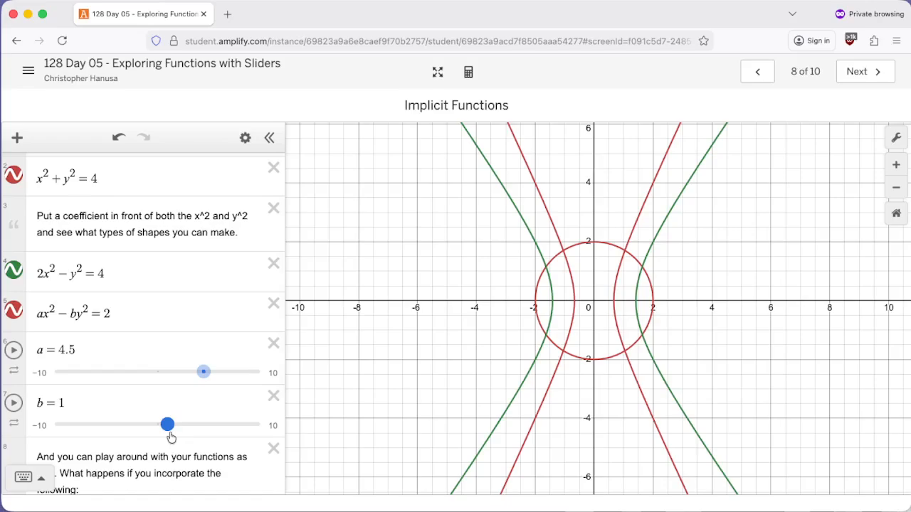
Step: Add a slider for d under x² + y² + dxy = 4 and raise it to 4.7
scroll(135, 392, "down", 3)
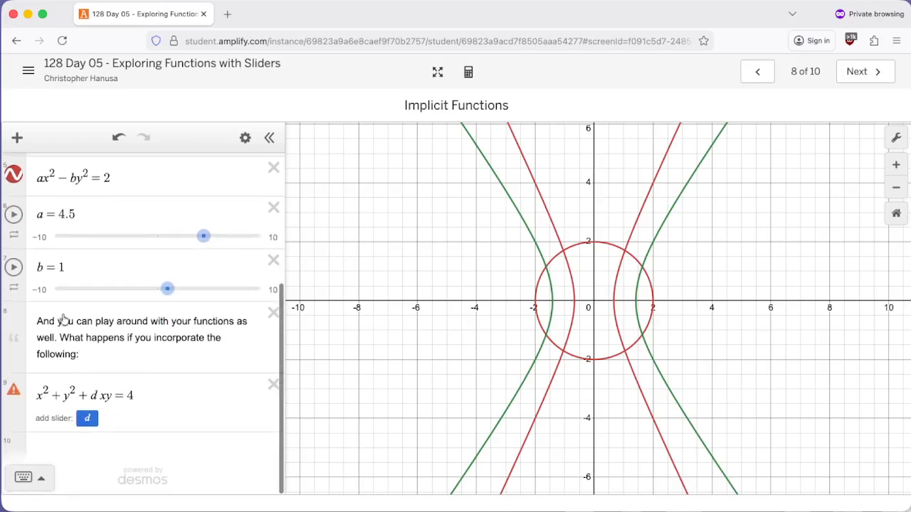
left_click(91, 393)
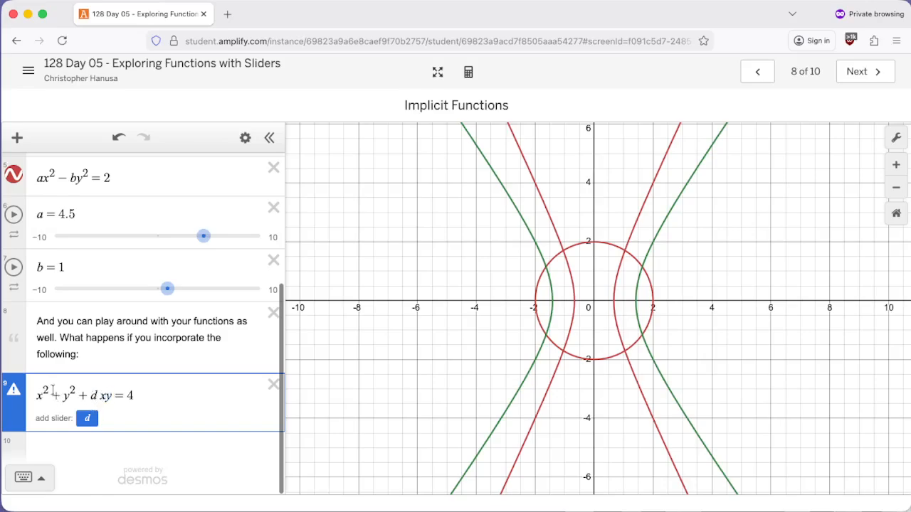
left_click(86, 418)
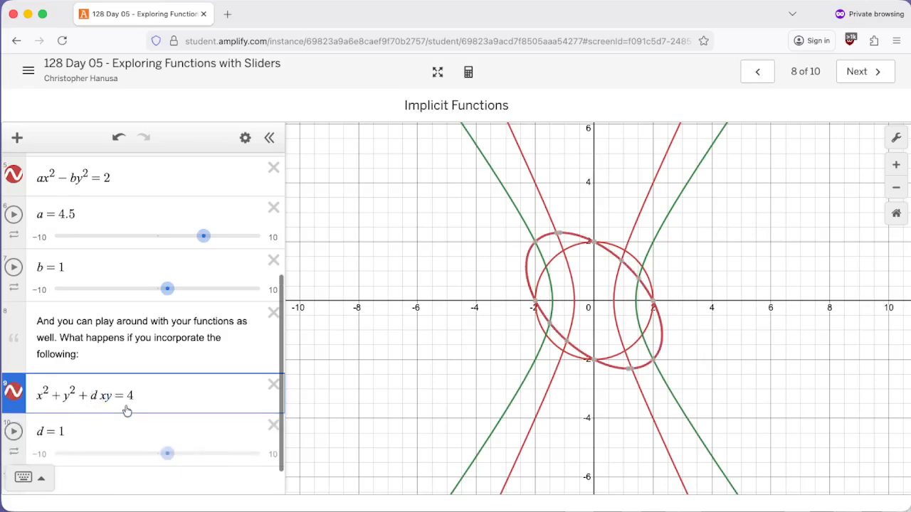
left_click_drag(165, 420, 204, 389)
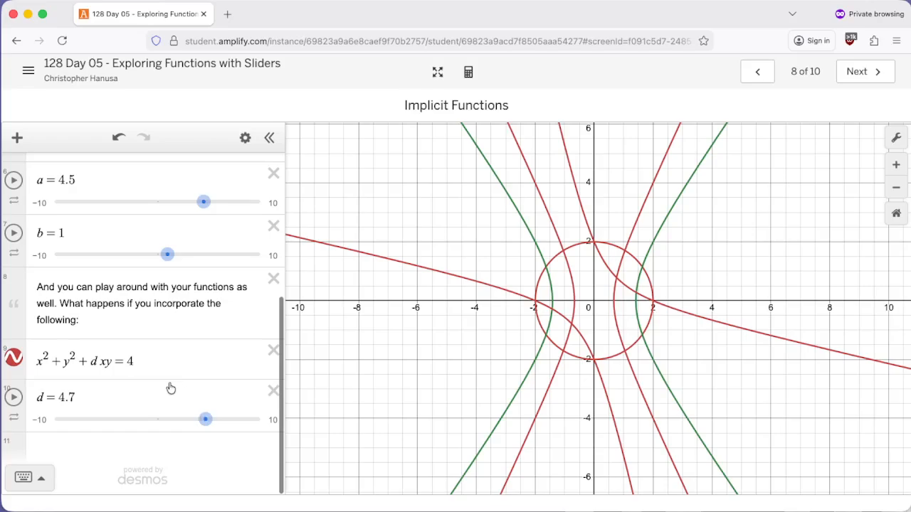
Step: Advance to screen 9 on turning a graph on its side, compare the two equations and show the graph of x = y²
left_click(859, 75)
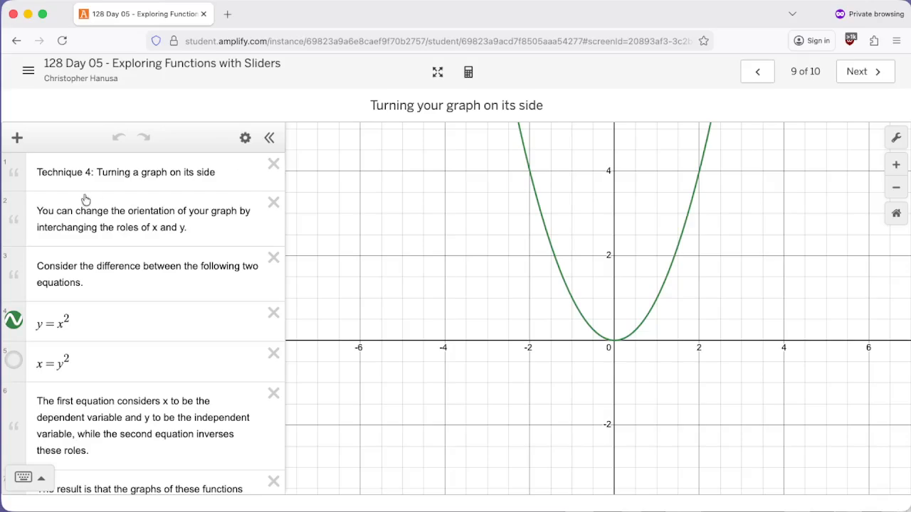
left_click(225, 170)
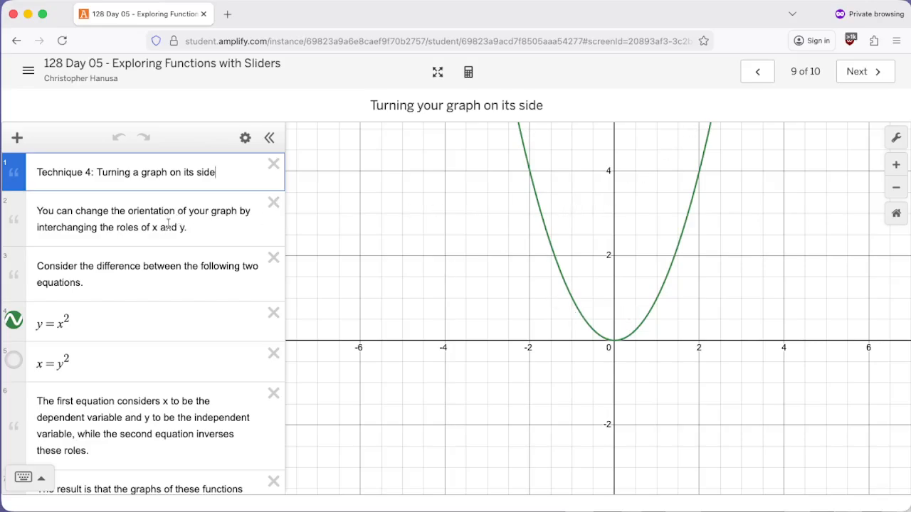
left_click_drag(37, 324, 74, 324)
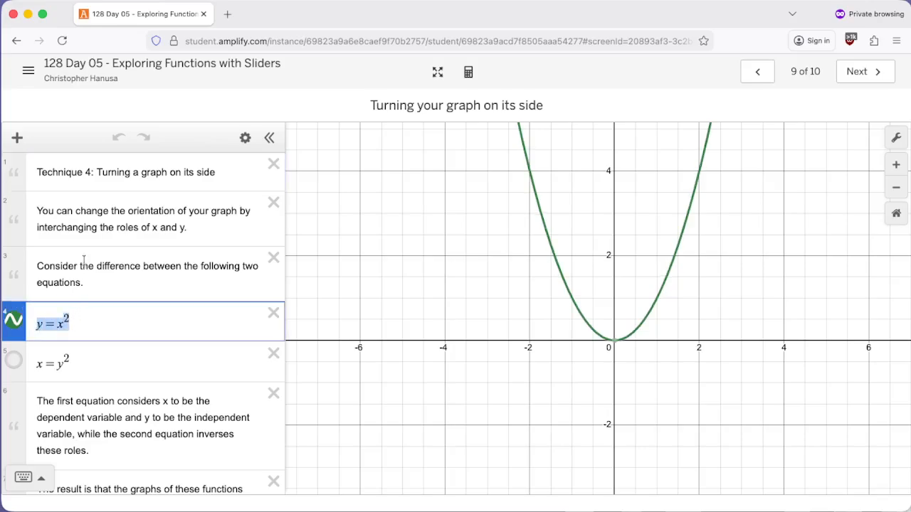
left_click(57, 325)
left_click_drag(44, 366, 37, 369)
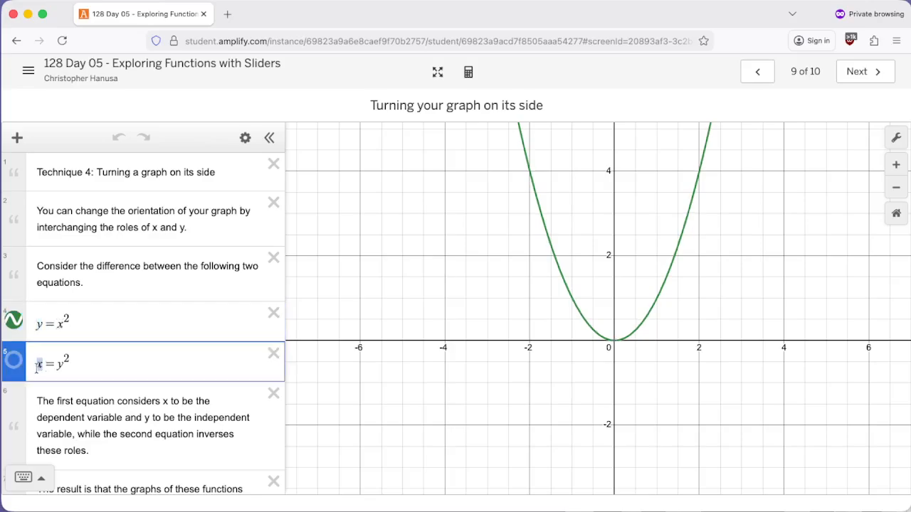
left_click(64, 319)
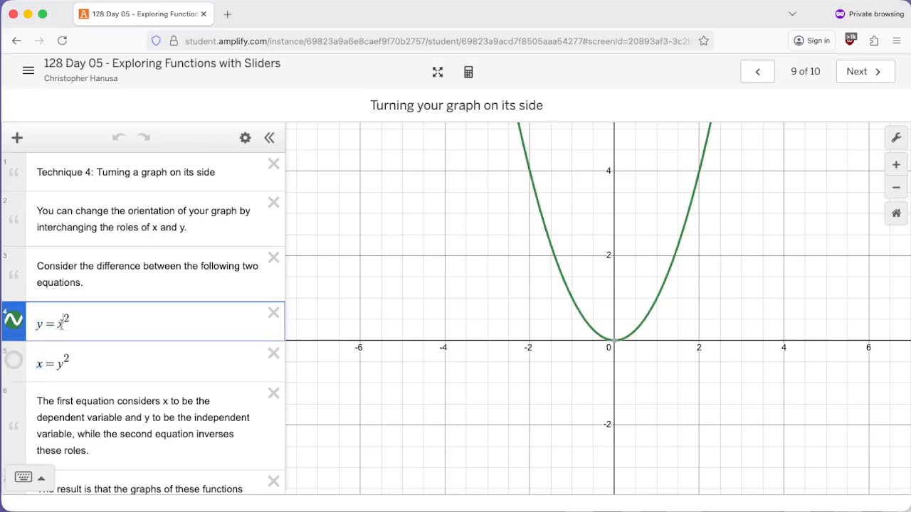
left_click(67, 363)
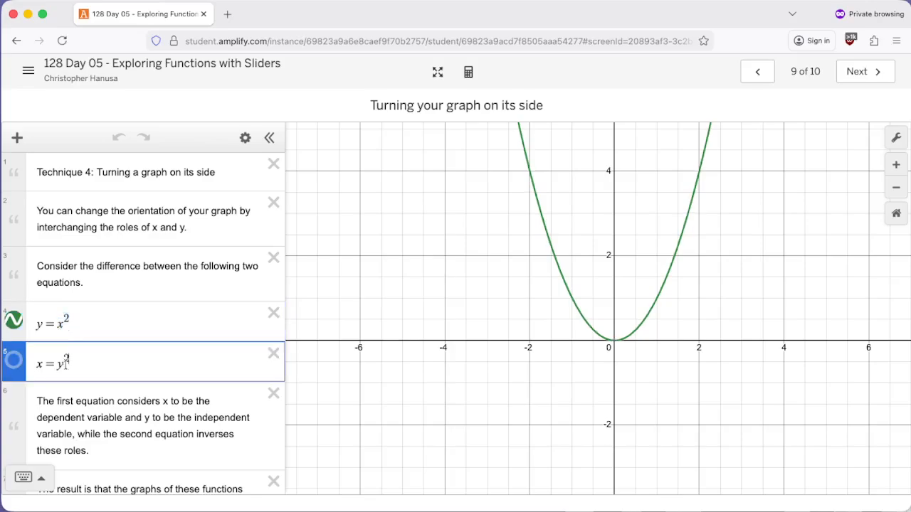
left_click(14, 360)
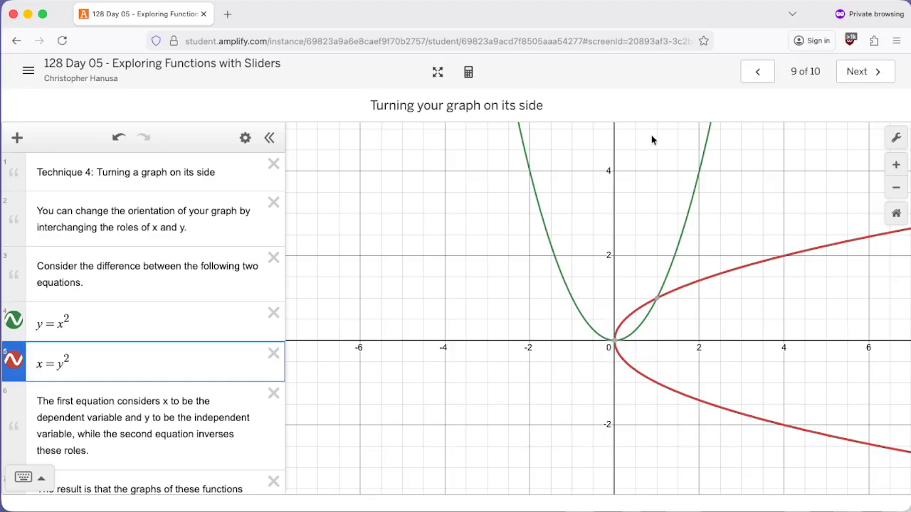
Step: Inspect where y = x² and x = y² intersect and show the reflection line y = x
scroll(163, 387, "down", 2)
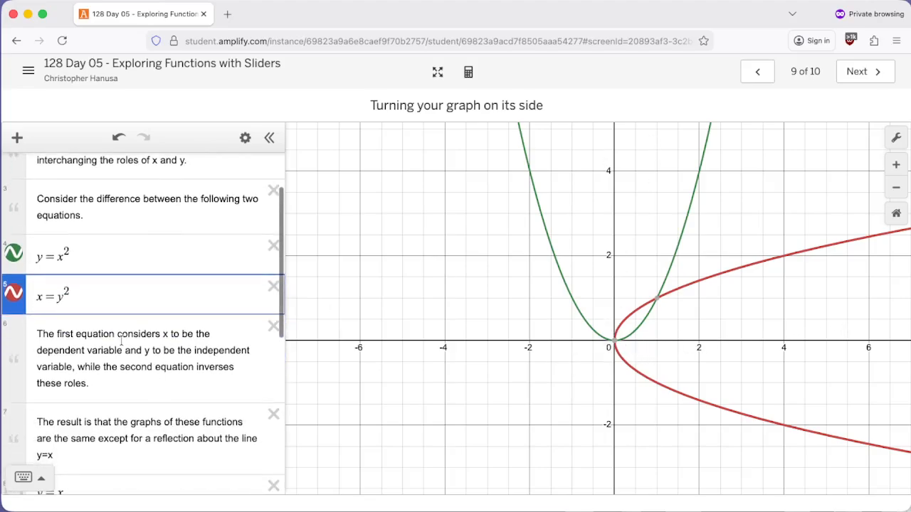
left_click(59, 256)
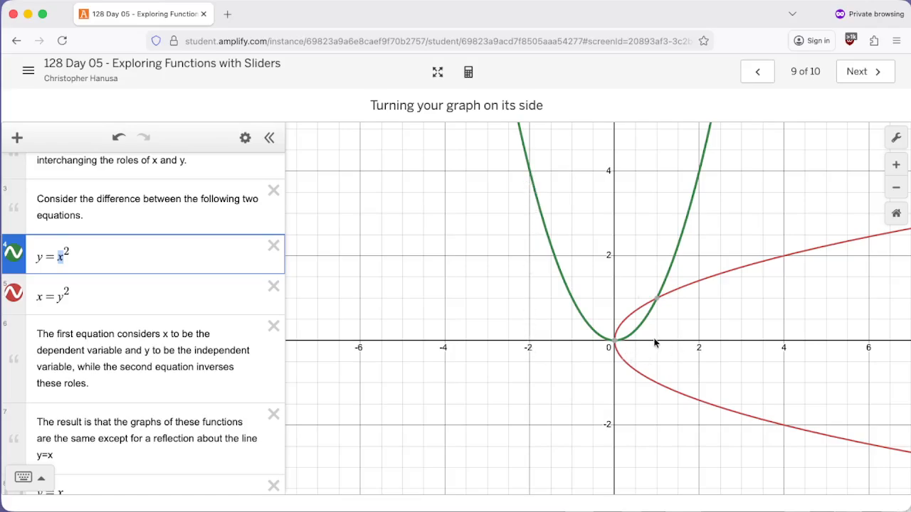
mouse_move(654, 301)
left_click(48, 296)
left_click_drag(48, 296, 83, 296)
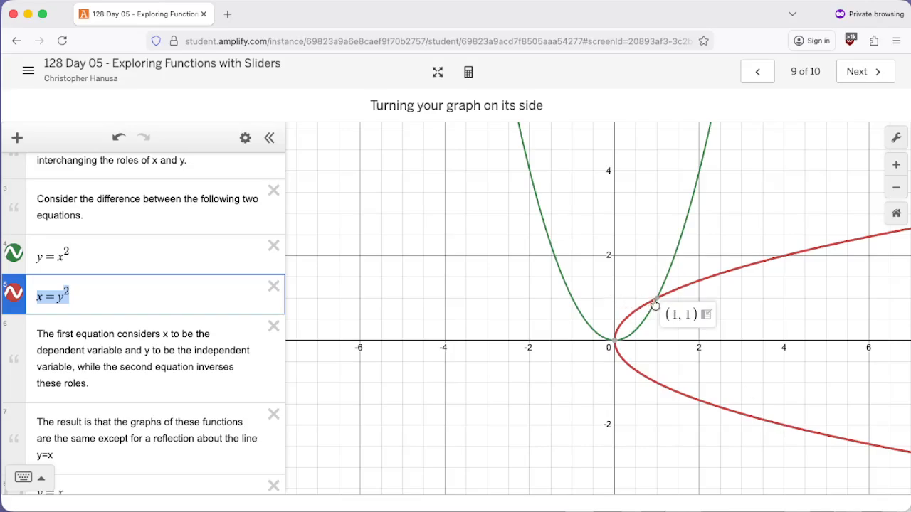
scroll(142, 379, "down", 3)
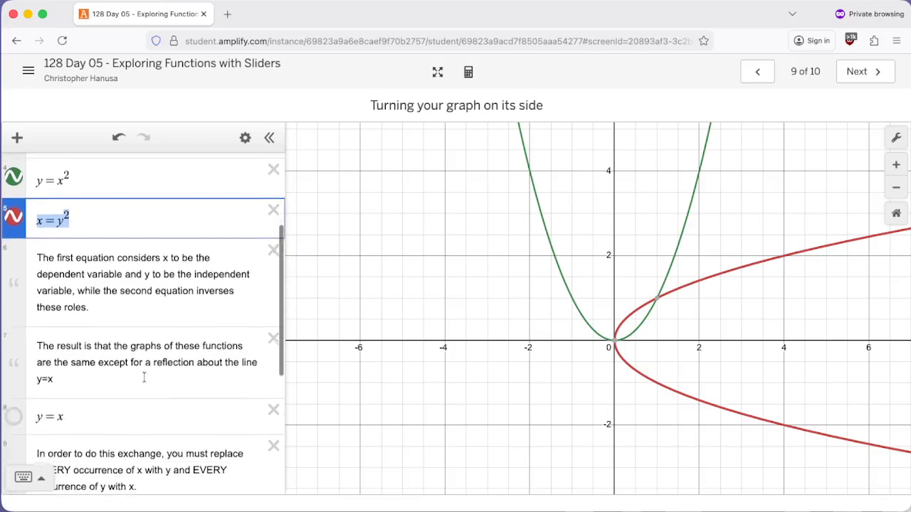
left_click(15, 379)
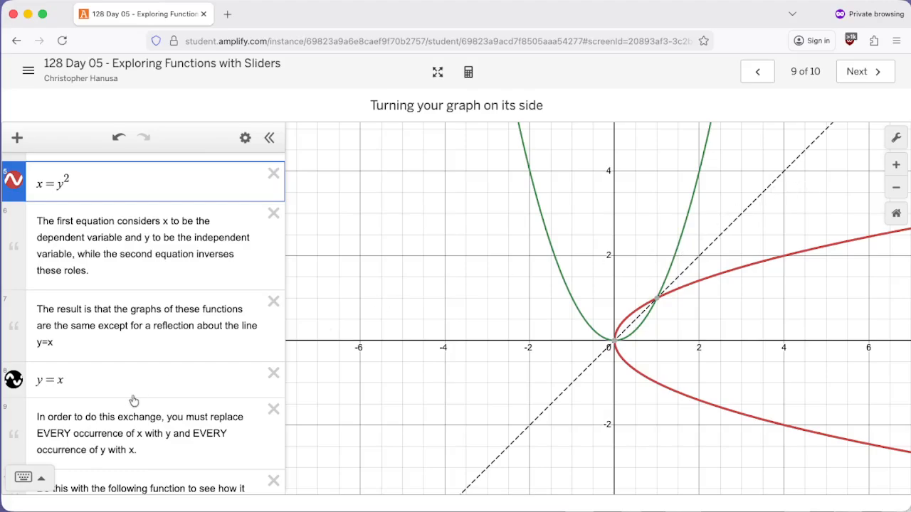
Step: Find the practice function y = x⁴ − 4x² + 3 and hide the graphs of y = x² and x = y²
scroll(131, 397, "down", 5)
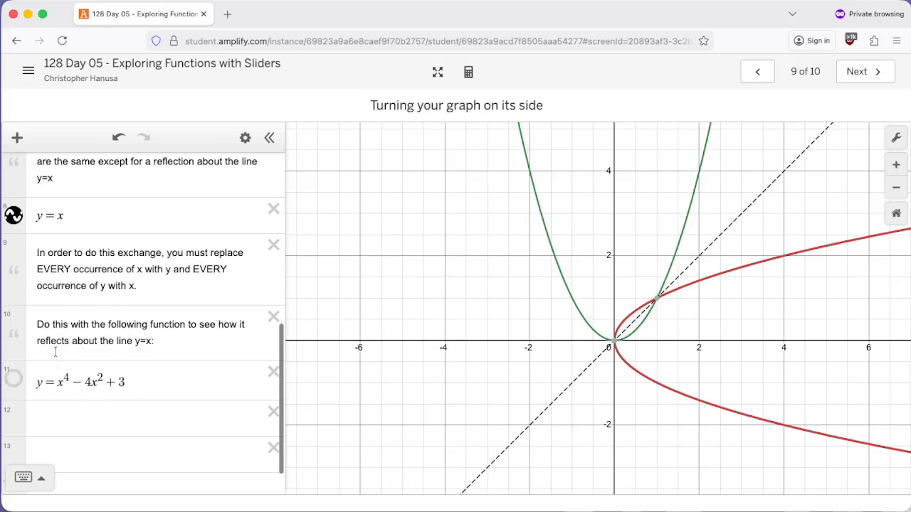
left_click(37, 382)
left_click_drag(41, 383, 141, 383)
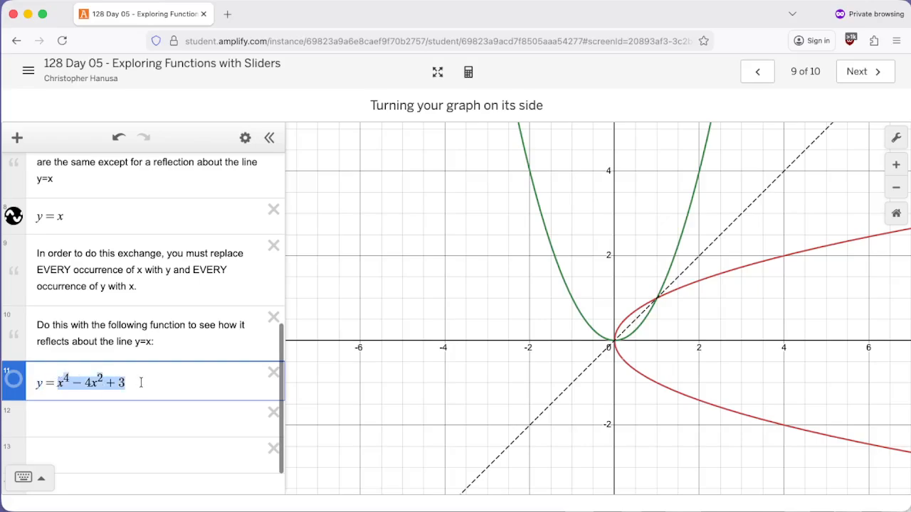
left_click(79, 416)
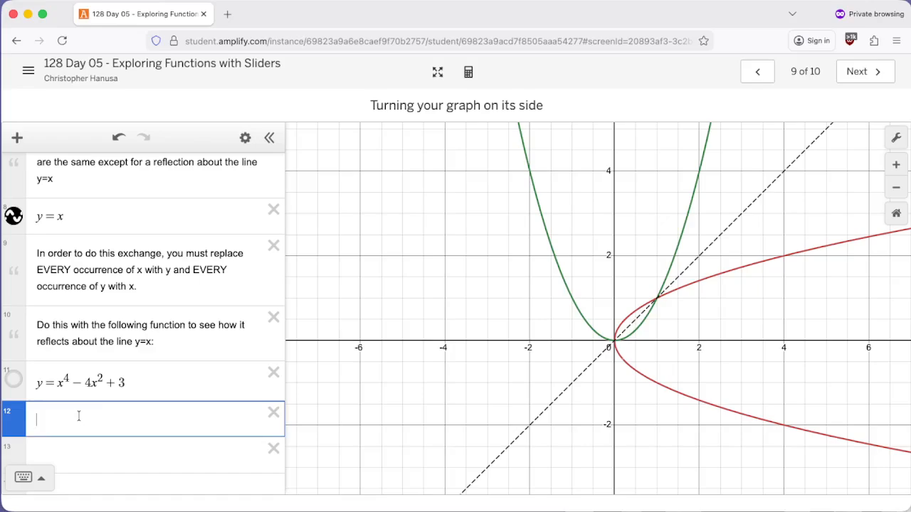
scroll(21, 285, "up", 10)
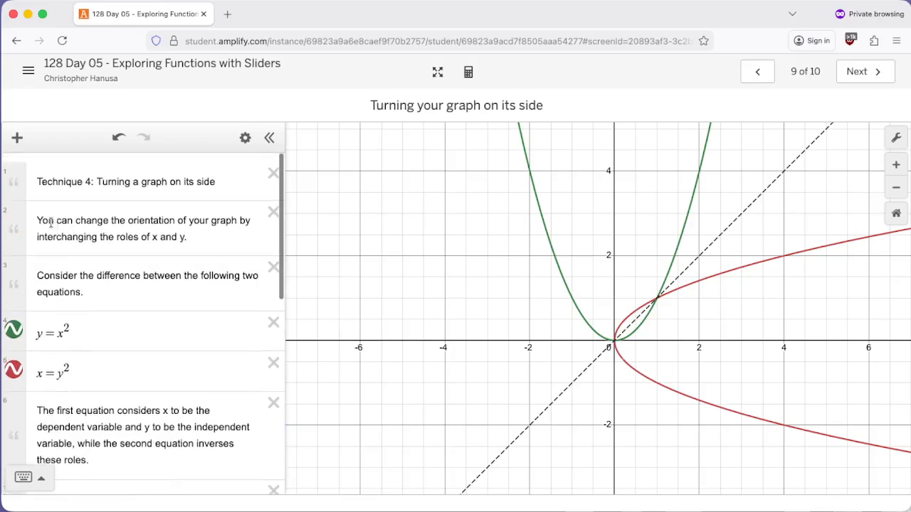
left_click(13, 321)
left_click(13, 361)
Step: Enter x = y⁴ − 4y² + 3 below the practice function and show the graph of y = x⁴ − 4x² + 3 for comparison
scroll(43, 355, "down", 10)
left_click(85, 368)
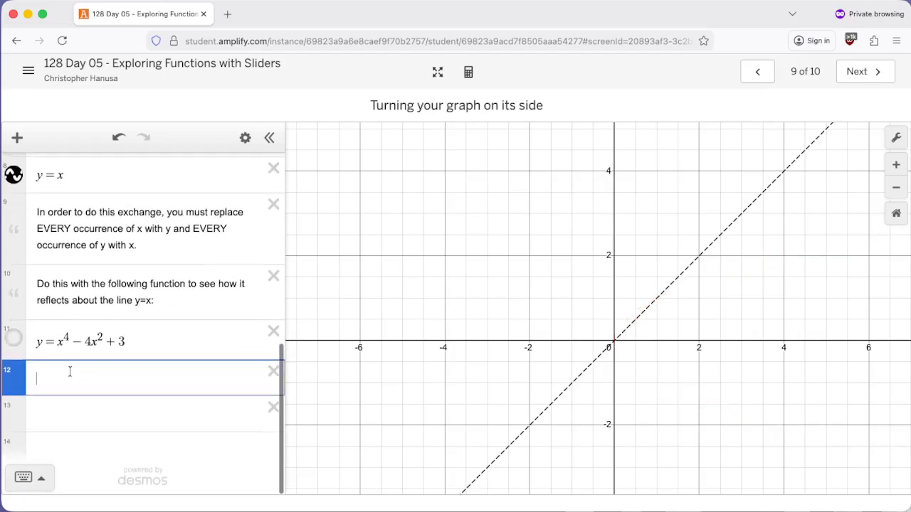
type("y")
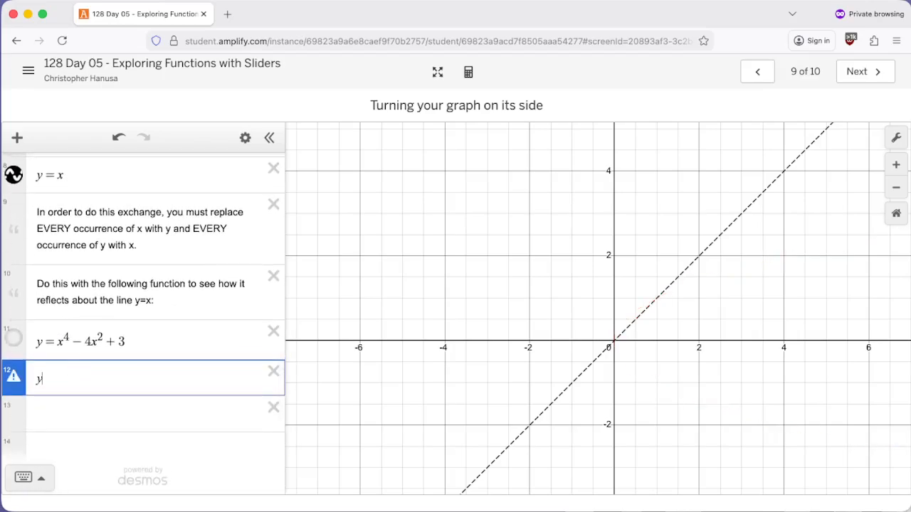
key("BackSpace")
type("x ")
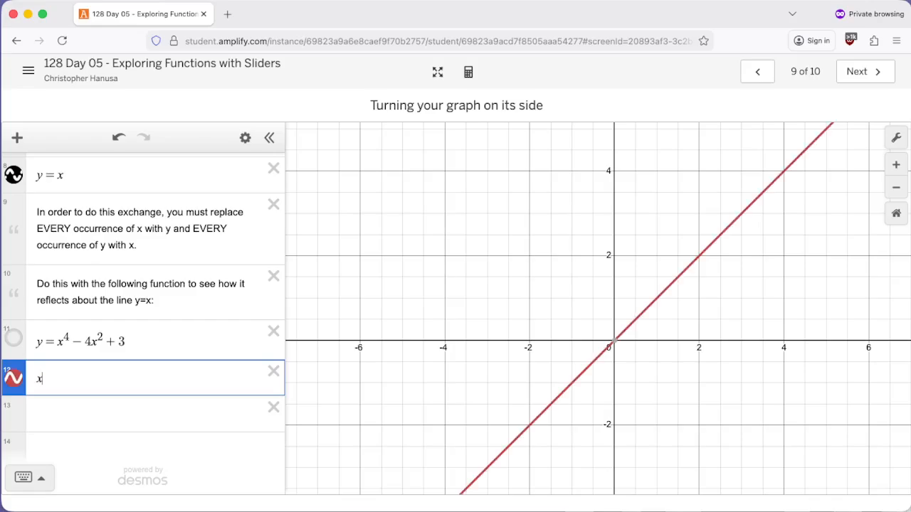
type("= ")
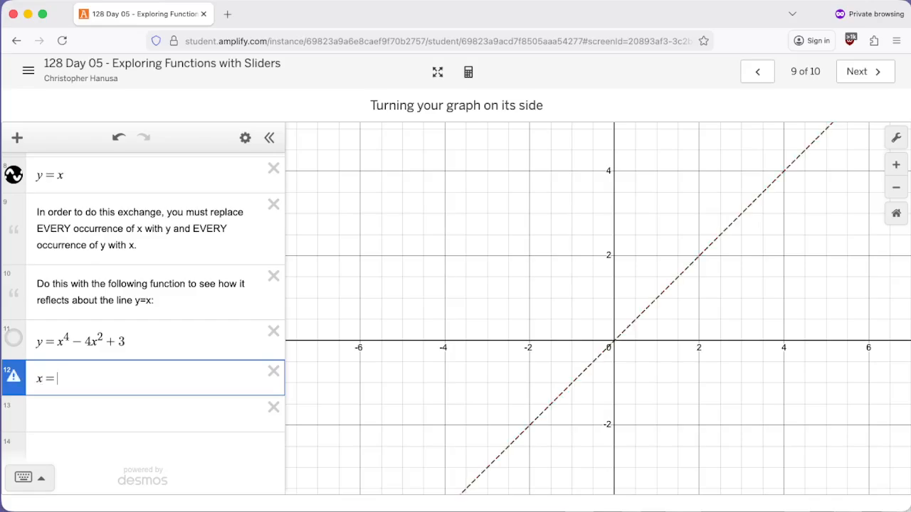
type("y^4")
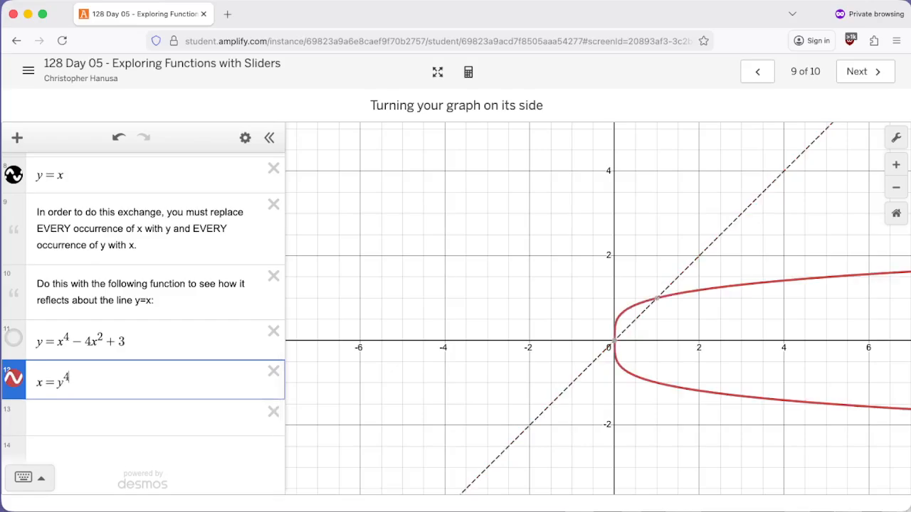
key("Right")
type("-4y^")
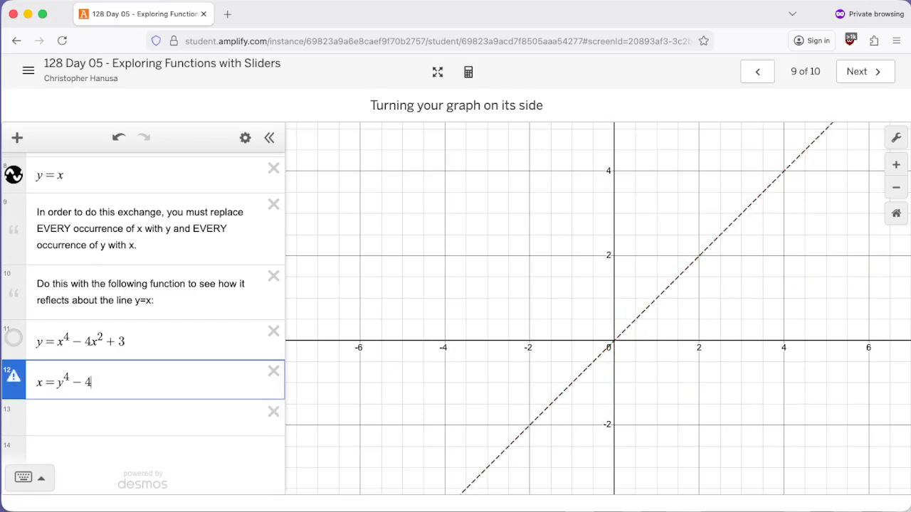
type("2")
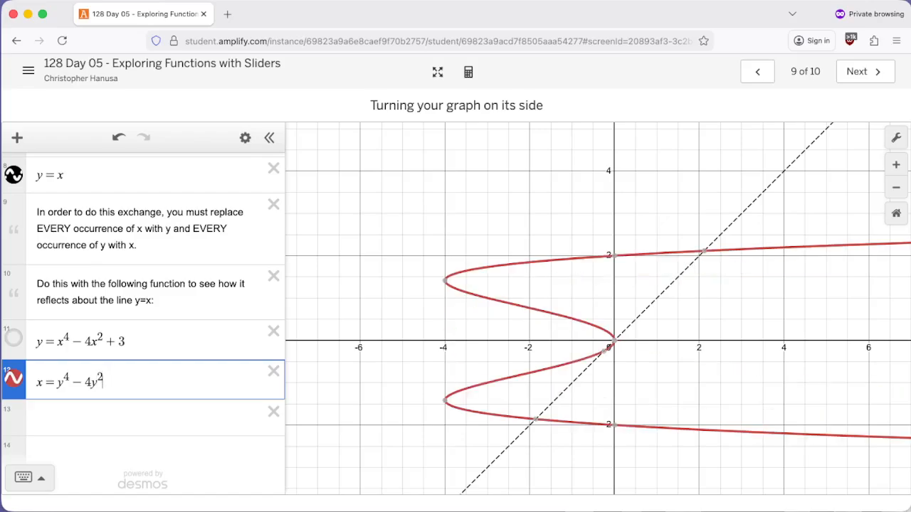
key("Right")
type("+3")
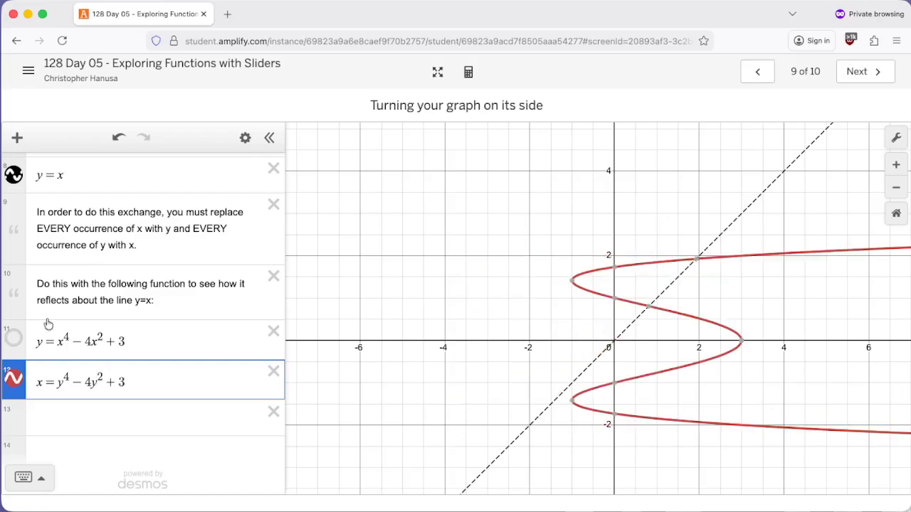
left_click(14, 340)
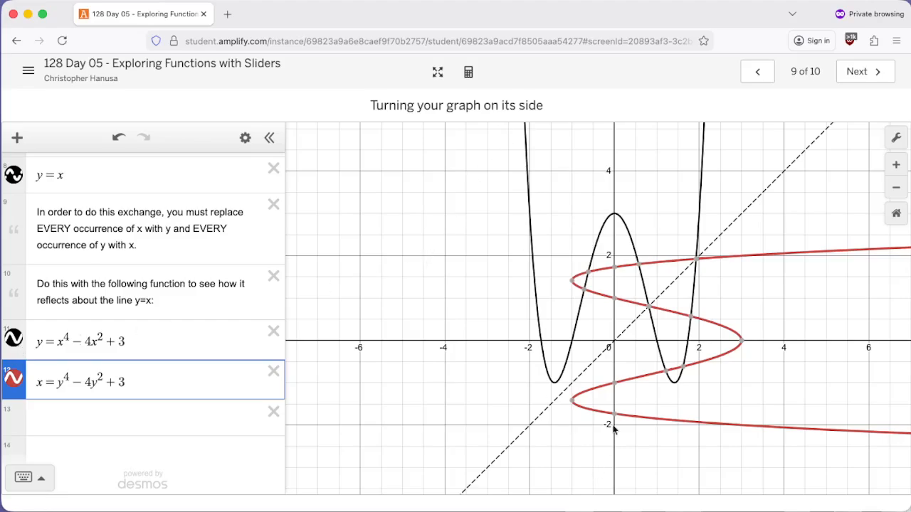
mouse_move(687, 325)
Step: Advance to screen 10, Practice these skills, and read the question about which Desmos code would recreate the image
left_click(856, 71)
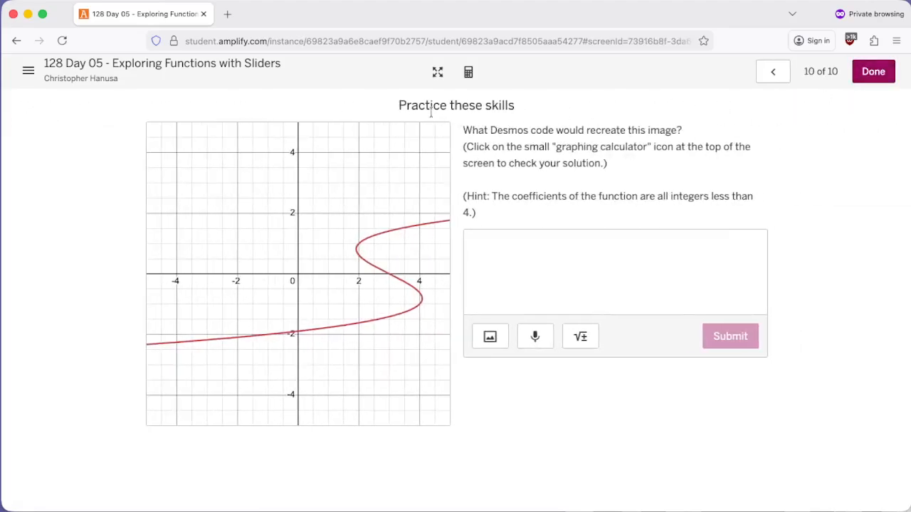
left_click_drag(405, 106, 515, 105)
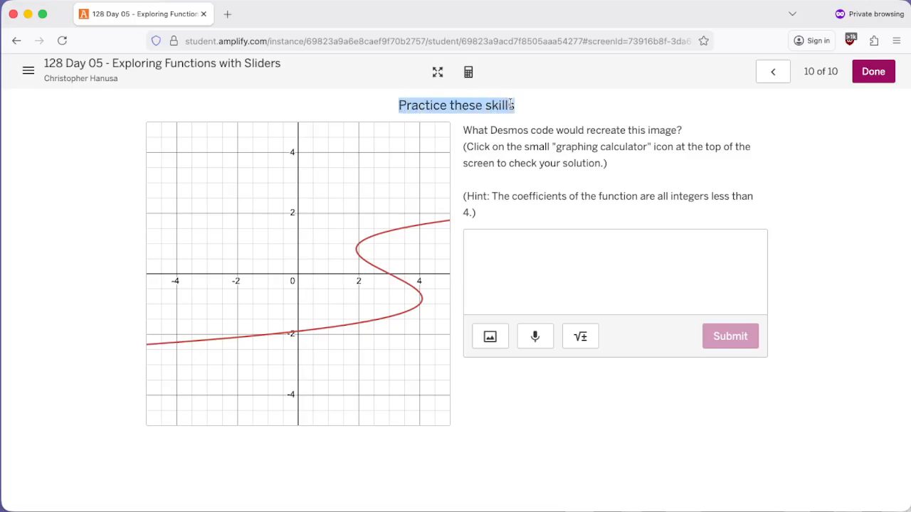
left_click_drag(465, 130, 676, 131)
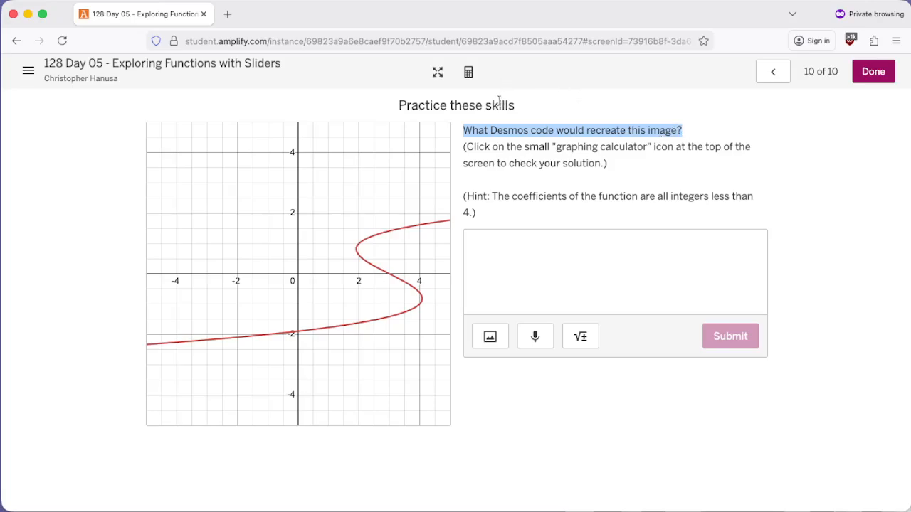
Step: Open the activity's graphing calculator and graph the cubic y = x³ as a starting point
left_click(469, 73)
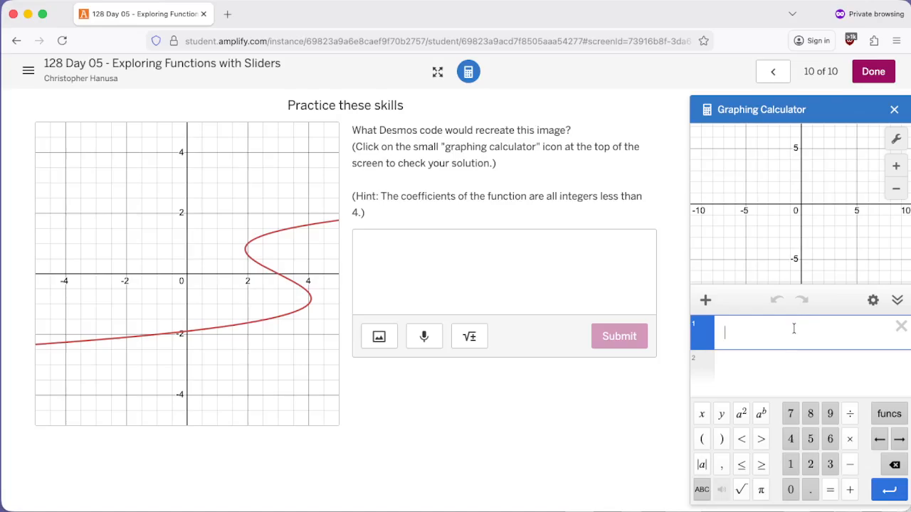
type("y=x")
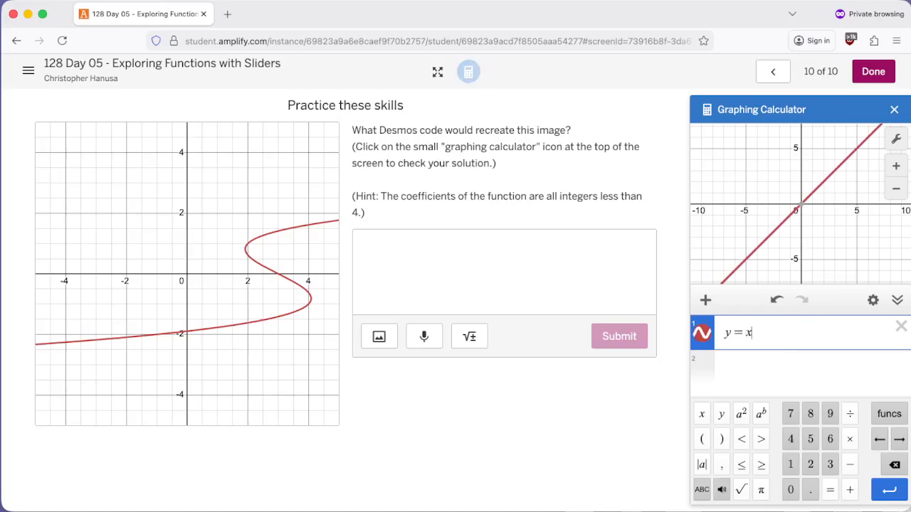
type("^3")
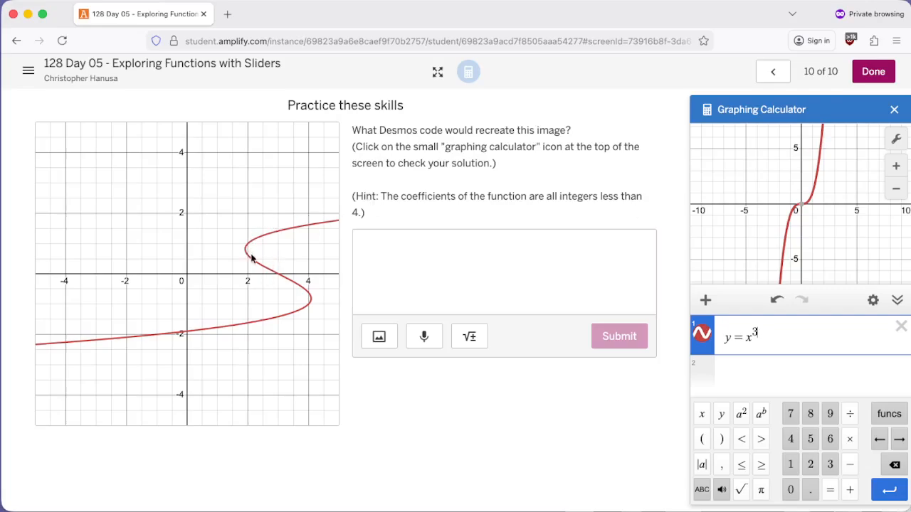
Step: Turn the cubic on its side by swapping the variables to make x = y³
left_click(745, 334)
key("BackSpace")
type("x")
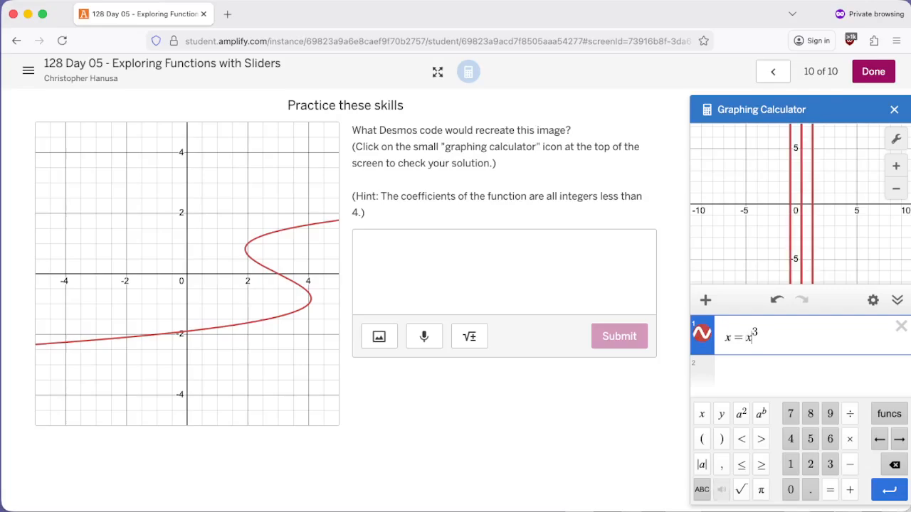
key("BackSpace")
type("y")
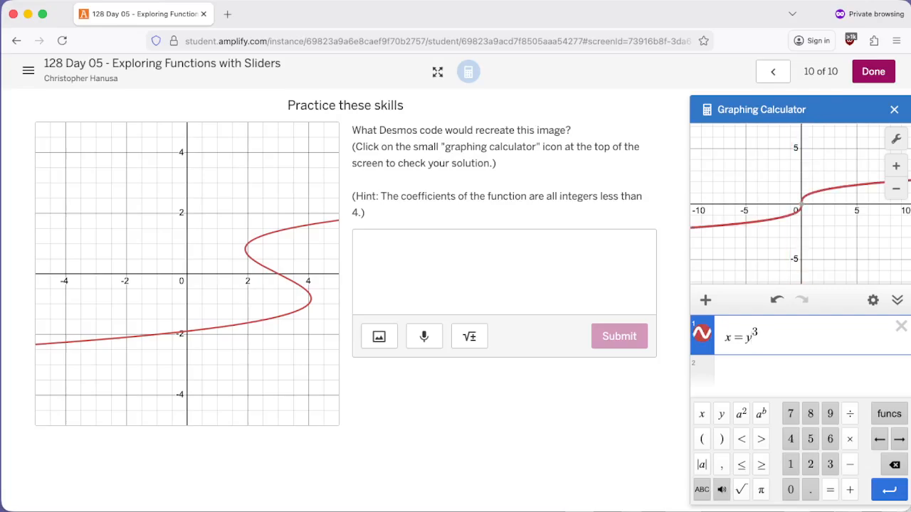
Step: Multiply y³ by a coefficient a and add a slider for a
left_click(747, 337)
type("a")
left_click(774, 360)
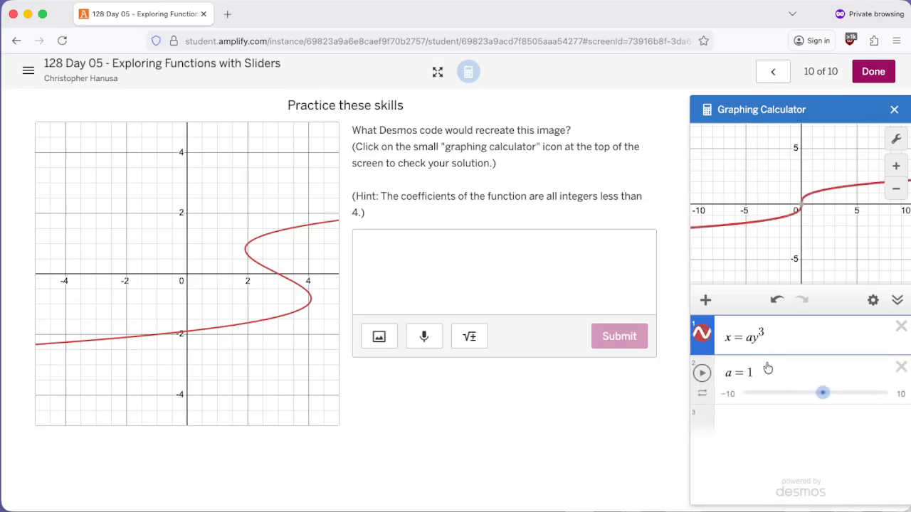
Step: Extend the equation to x = ay³ + by² + cy + d and add sliders for b, c and d
left_click(768, 337)
key("Right")
type("+ ")
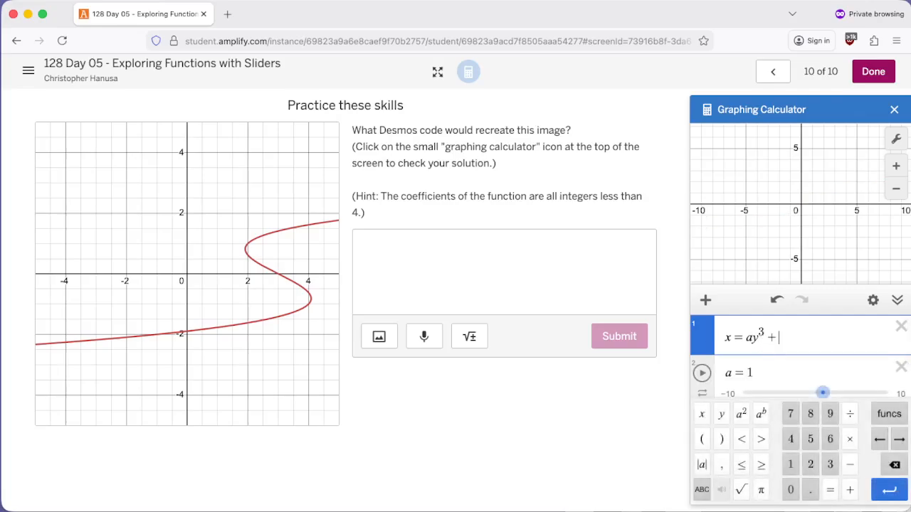
type("by")
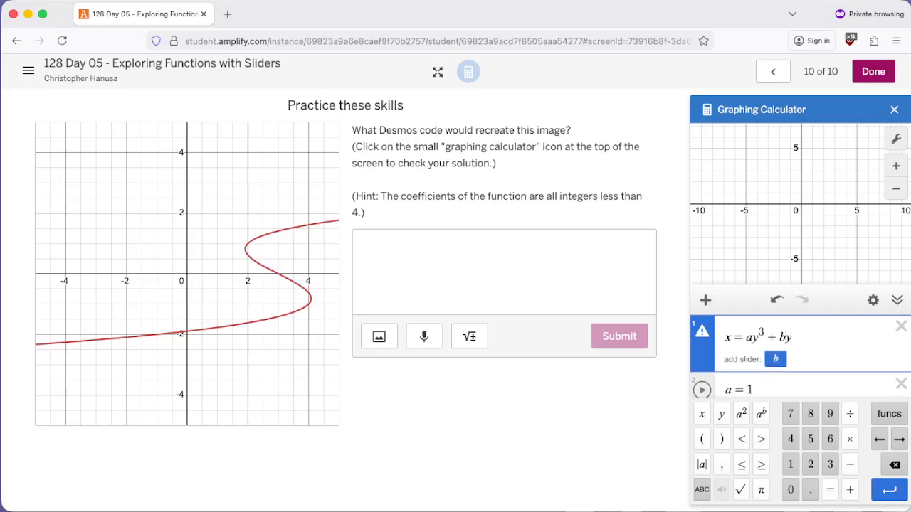
left_click(776, 359)
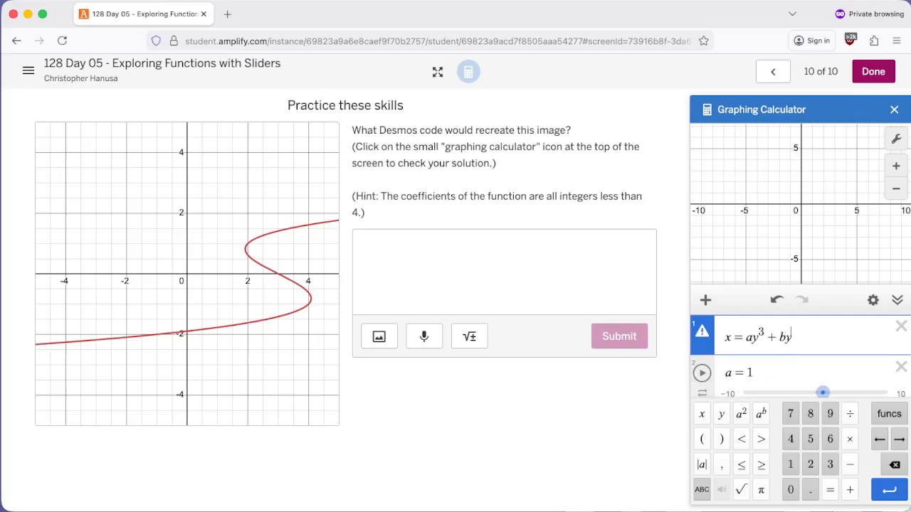
type("^2+c")
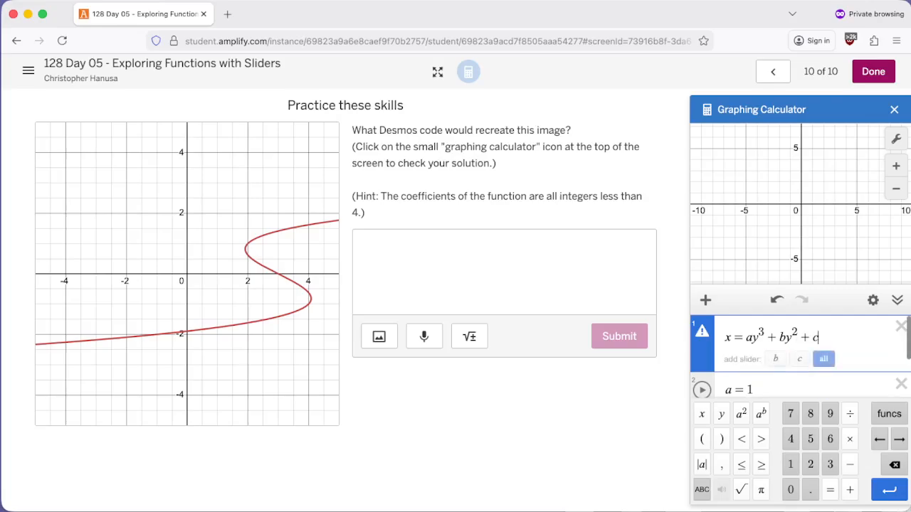
type("y+d")
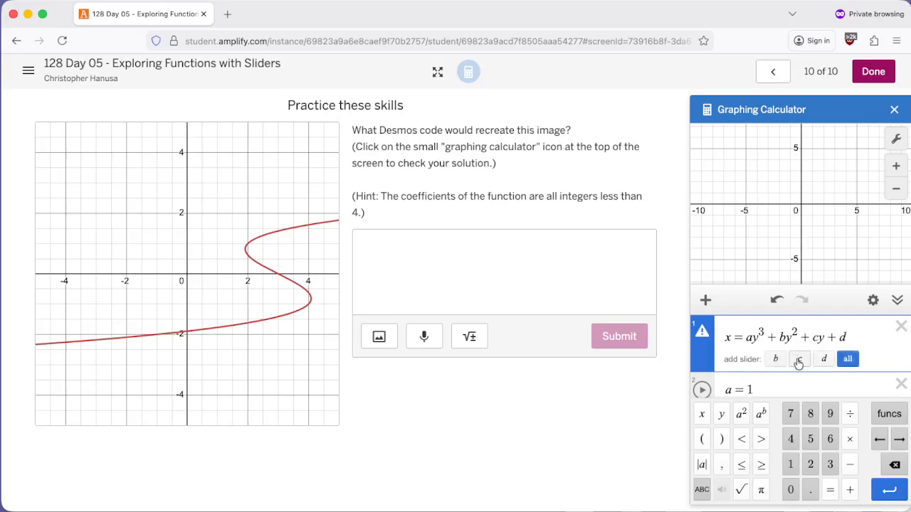
left_click(847, 359)
Step: Adjust the coefficient sliders to b = 3.3 and d = 1.3, keeping c at 1
left_click_drag(823, 348, 812, 352)
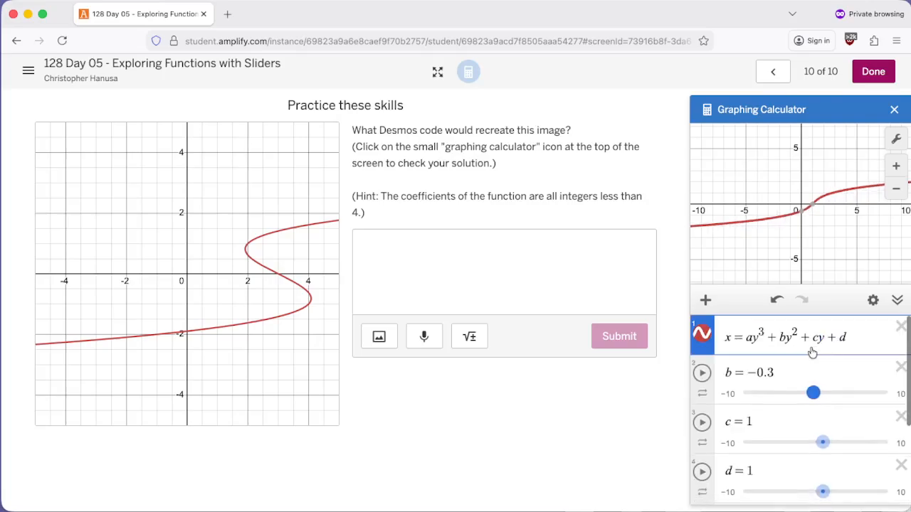
left_click_drag(813, 393, 839, 393)
mouse_move(822, 442)
left_mouse_down()
mouse_move(832, 442)
mouse_move(822, 442)
left_mouse_up()
mouse_move(822, 491)
left_mouse_down()
mouse_move(838, 484)
mouse_move(797, 484)
mouse_move(824, 485)
left_mouse_up()
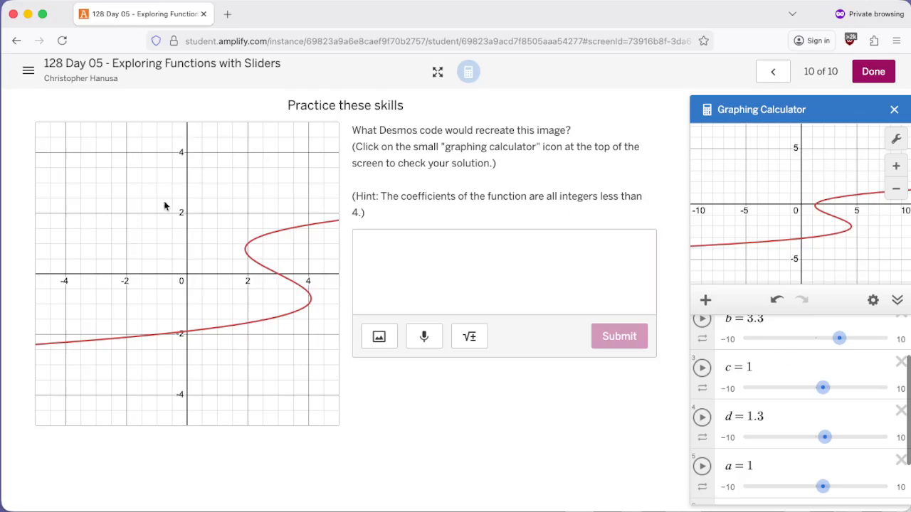
Step: Leave the written answer blank and bring up the prompt for finishing the activity
left_click(392, 257)
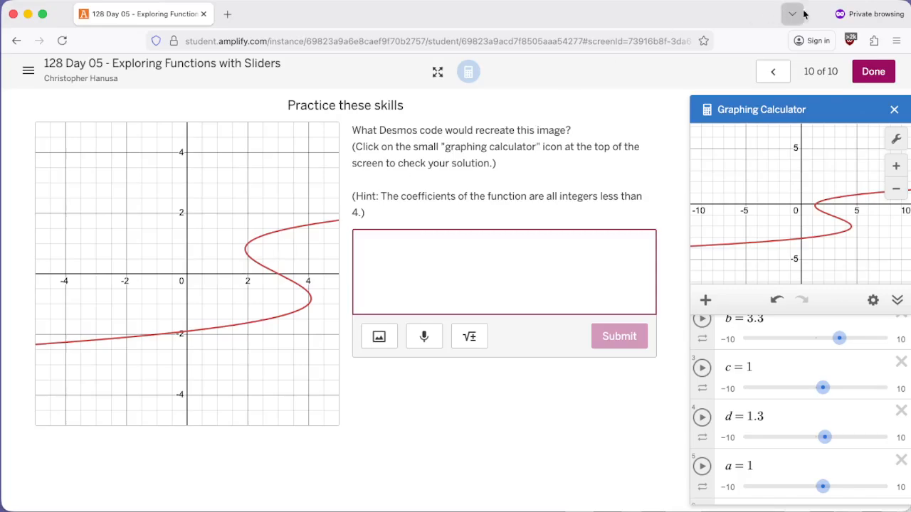
left_click(873, 72)
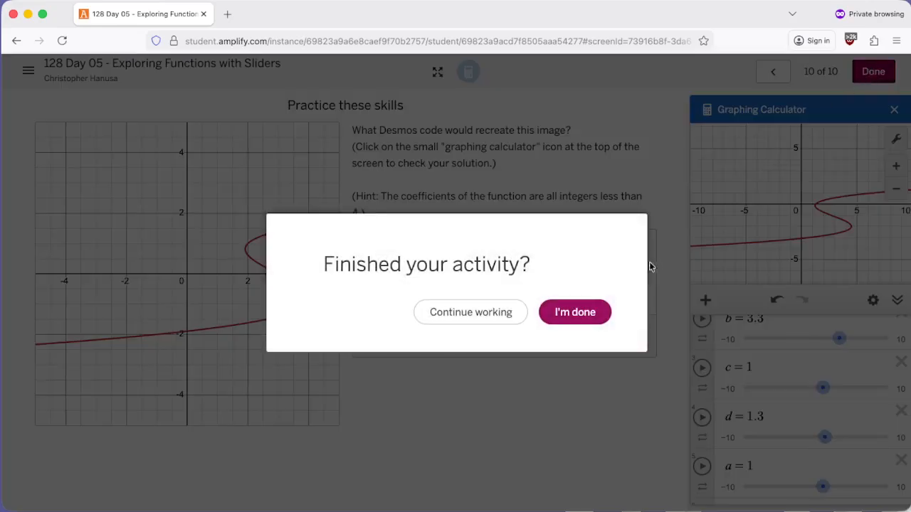